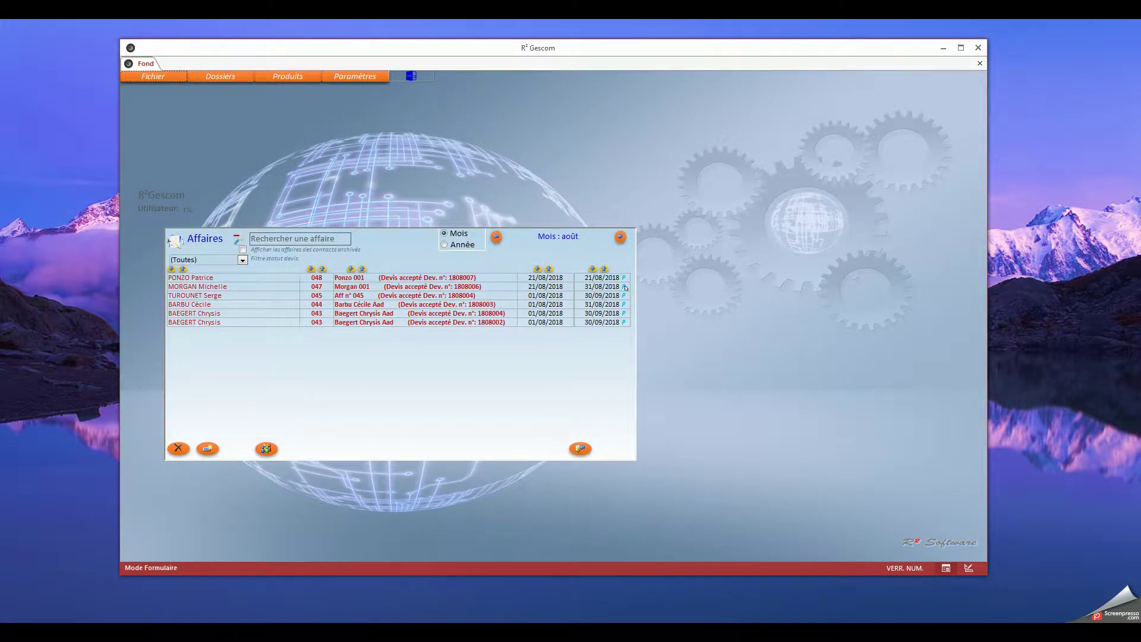
From the May affairs, open Aff n° 033 and launch the planning assistant for its accepted quote.
{"action": "left_click", "coordinate": [497, 238]}
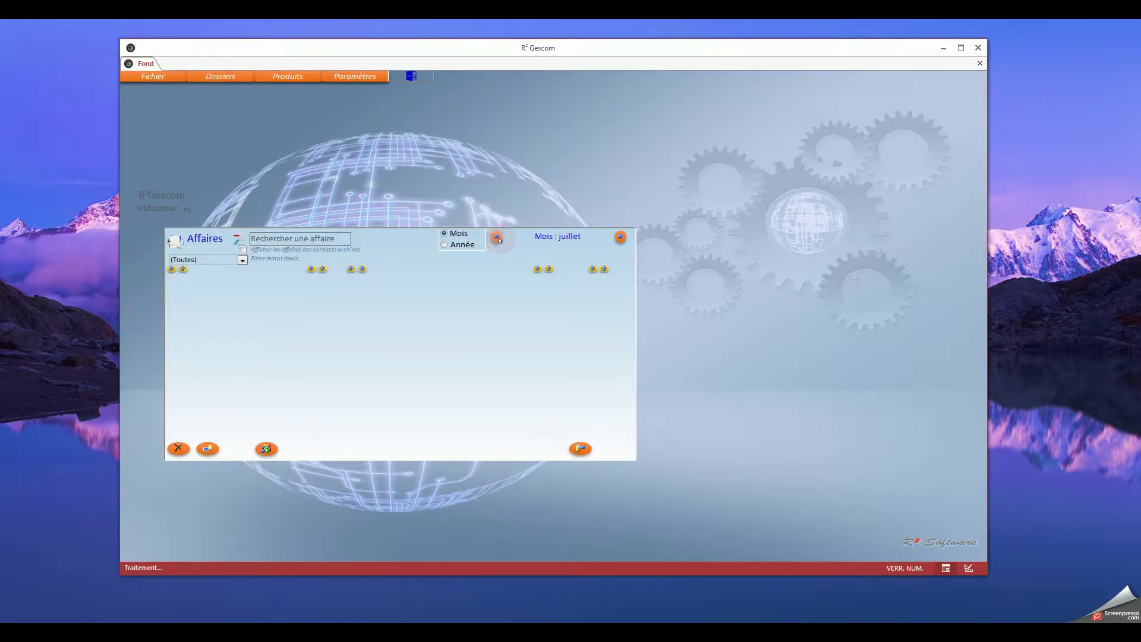
{"action": "left_click", "coordinate": [498, 238]}
{"action": "left_click", "coordinate": [497, 238]}
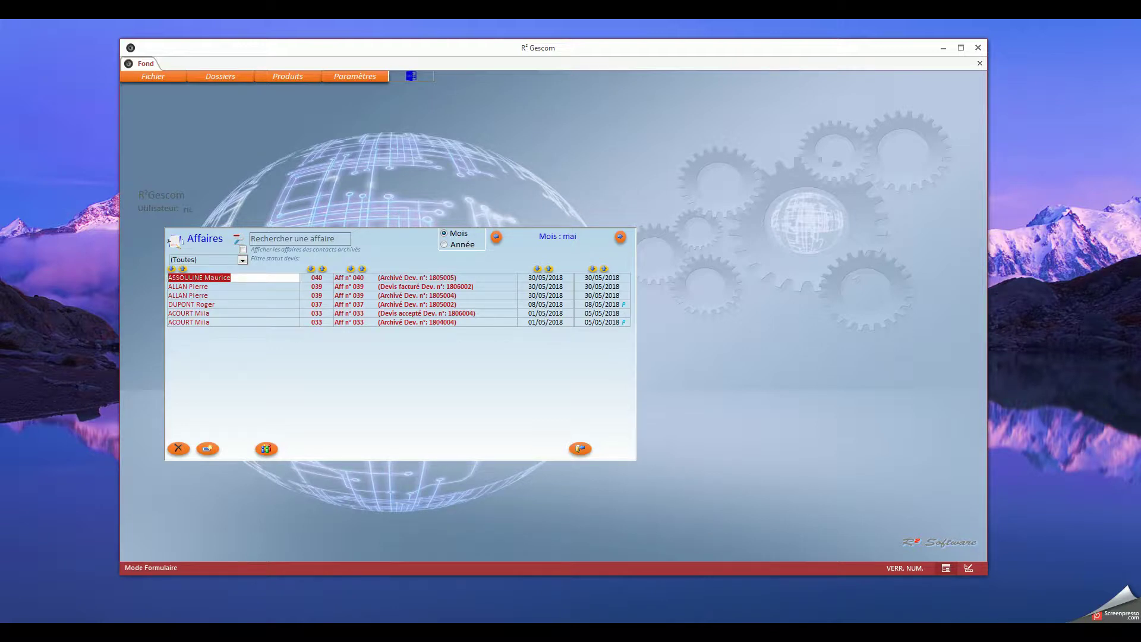
{"action": "double_click", "coordinate": [375, 313]}
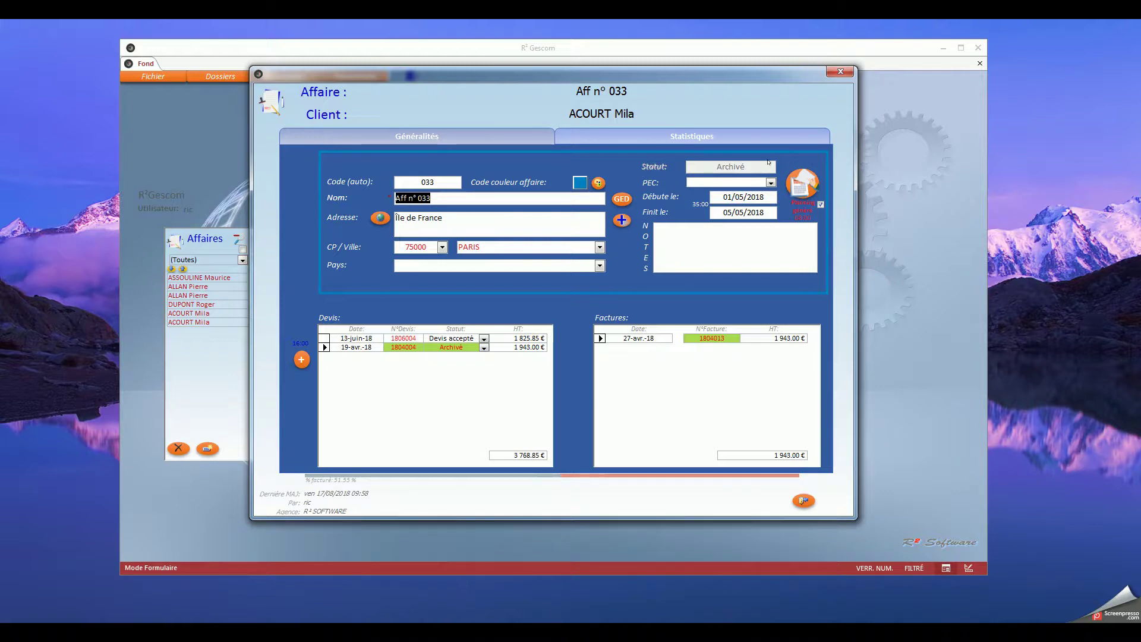
{"action": "left_click", "coordinate": [326, 337]}
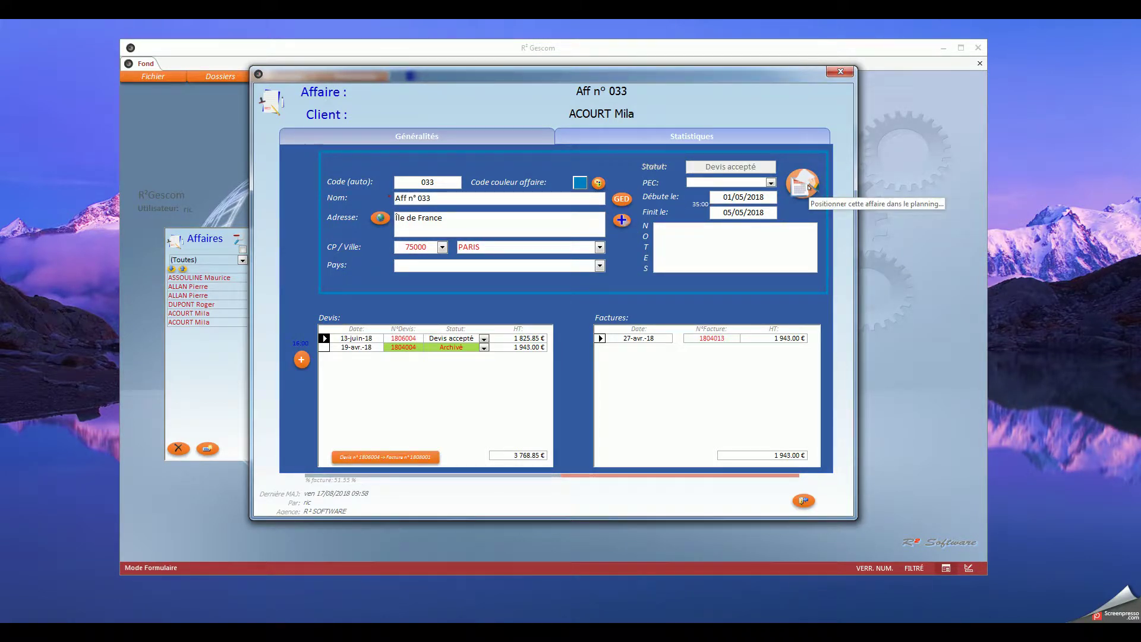
{"action": "left_click", "coordinate": [808, 187]}
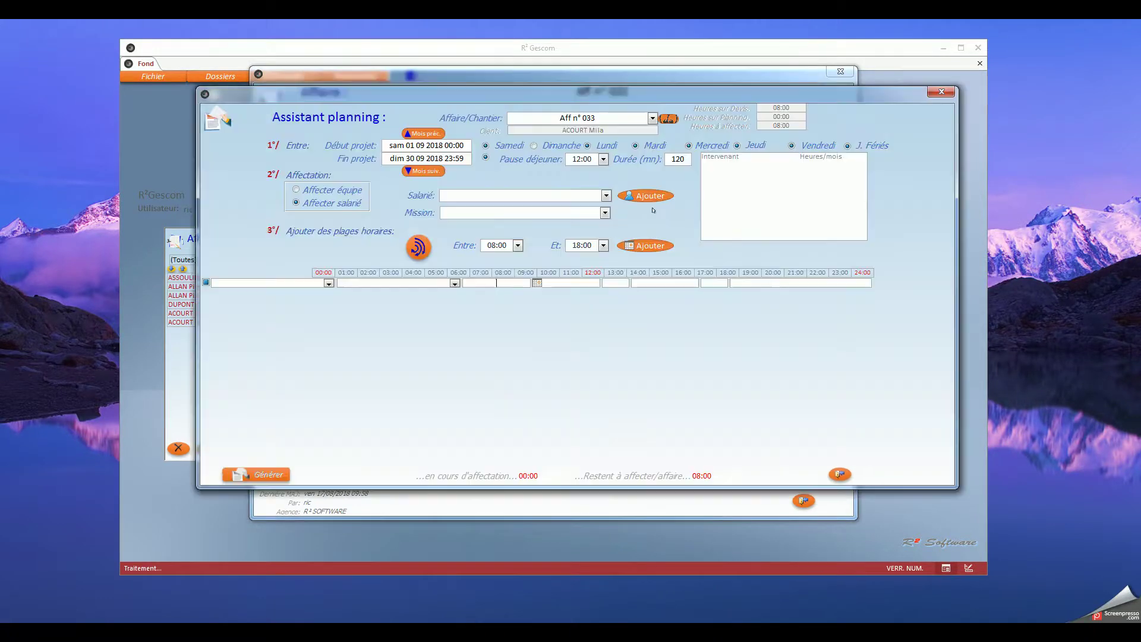
Restrict the planning period to the single day 01/05/2018 as both project start and project end.
{"action": "left_click", "coordinate": [431, 134]}
{"action": "left_click", "coordinate": [428, 132]}
{"action": "left_click", "coordinate": [425, 129]}
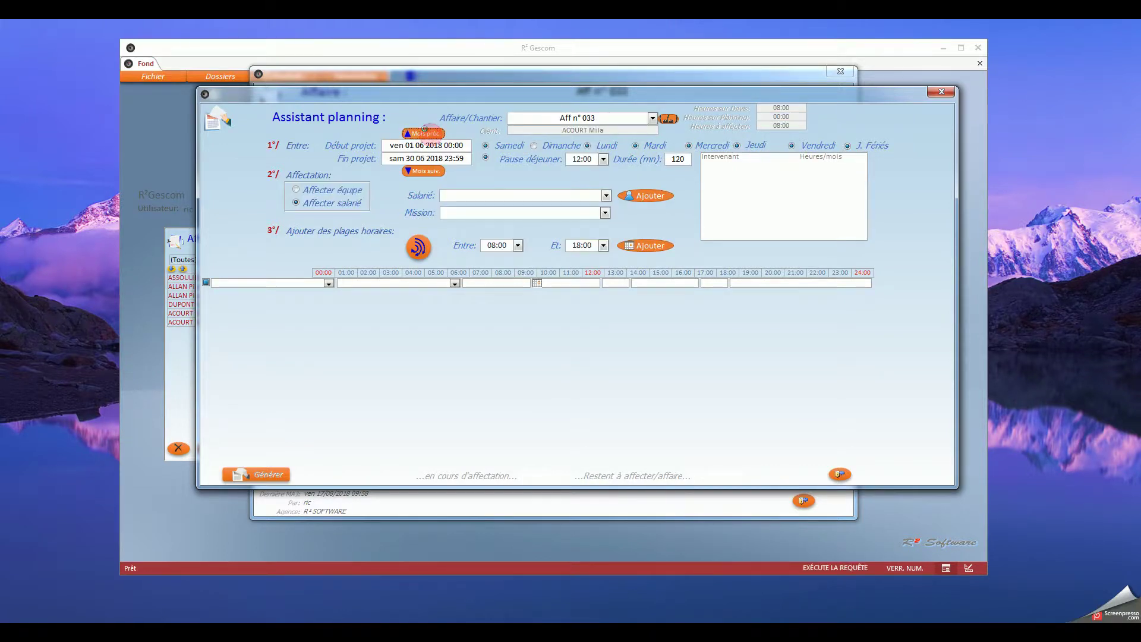
{"action": "left_click", "coordinate": [425, 130]}
{"action": "left_click", "coordinate": [445, 159]}
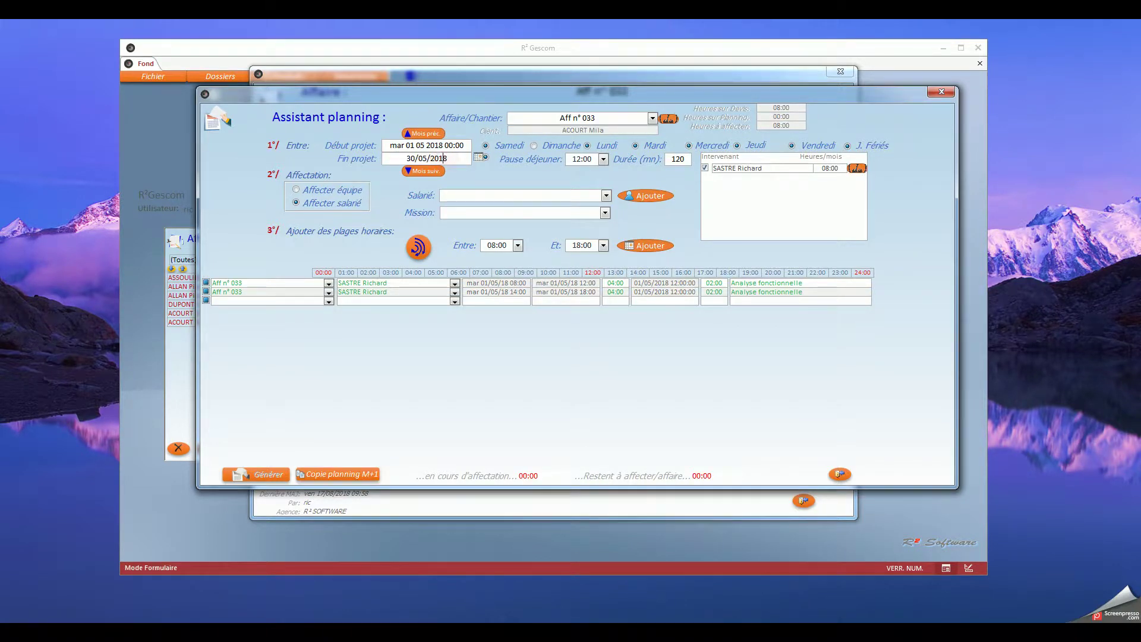
{"action": "left_click", "coordinate": [478, 157]}
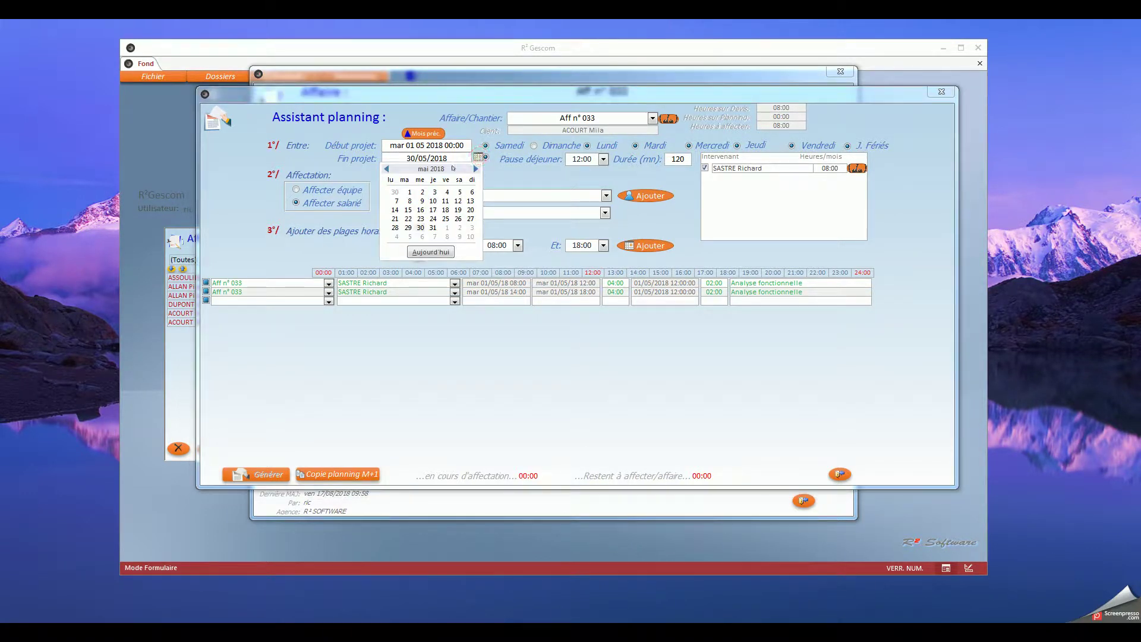
{"action": "left_click", "coordinate": [410, 193]}
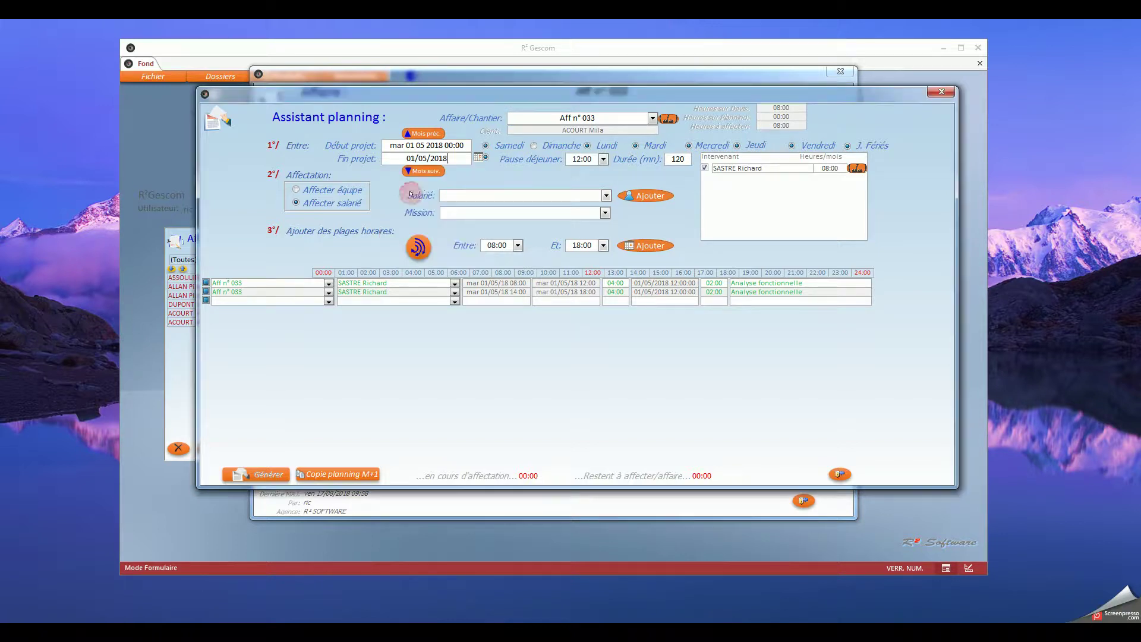
Add the second employee in the employee list as another participant in the planning of Aff n° 033.
{"action": "left_click", "coordinate": [606, 195]}
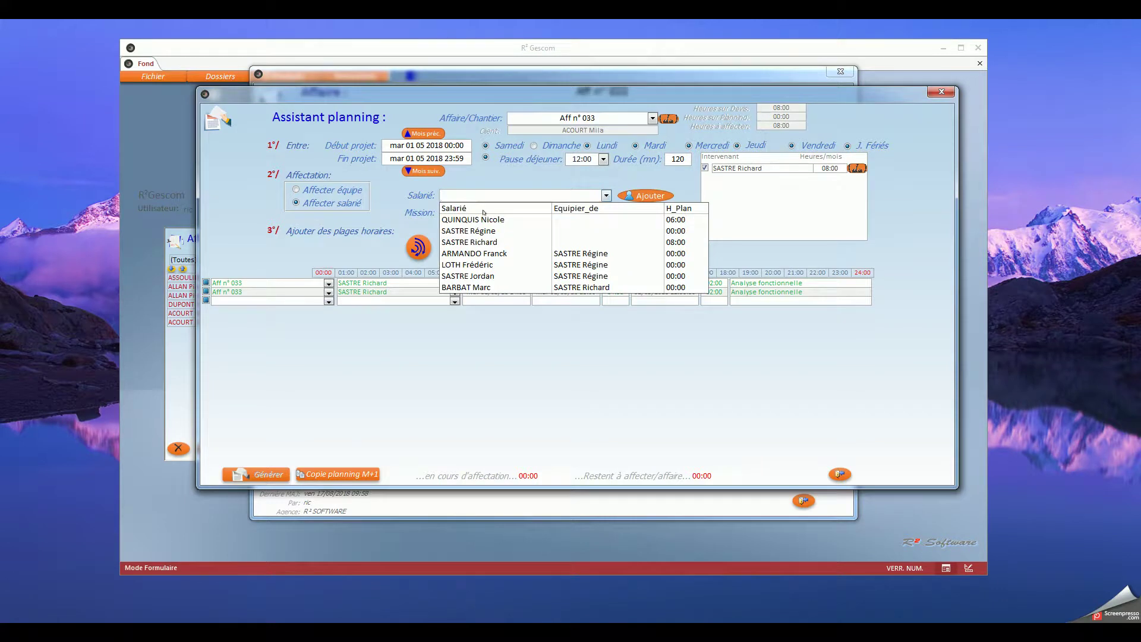
{"action": "left_click", "coordinate": [479, 230]}
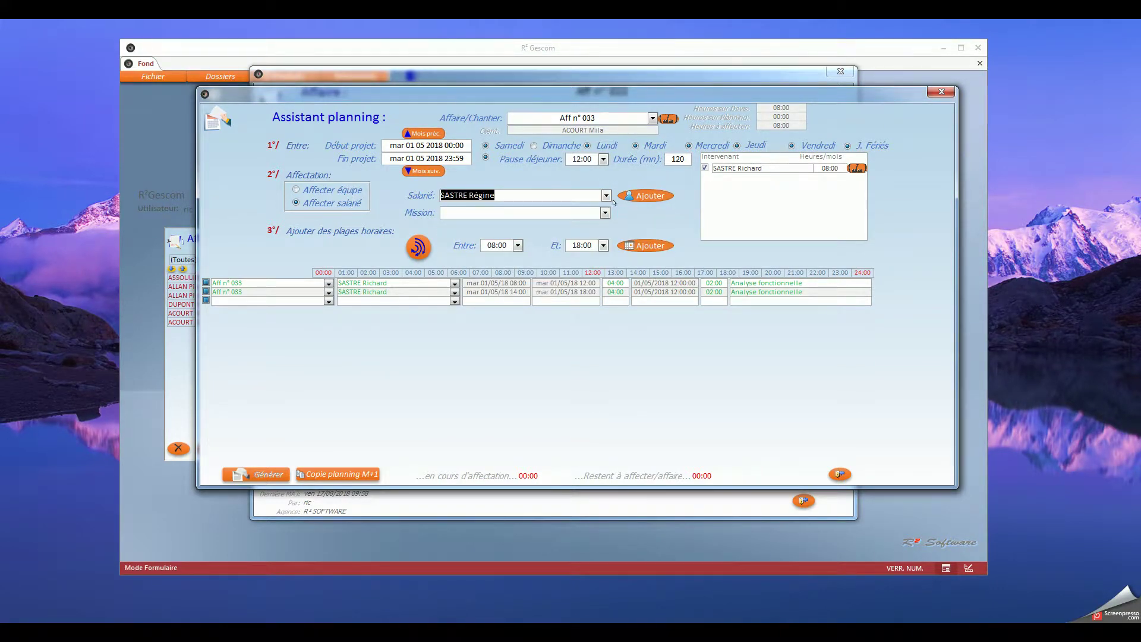
{"action": "left_click", "coordinate": [646, 196]}
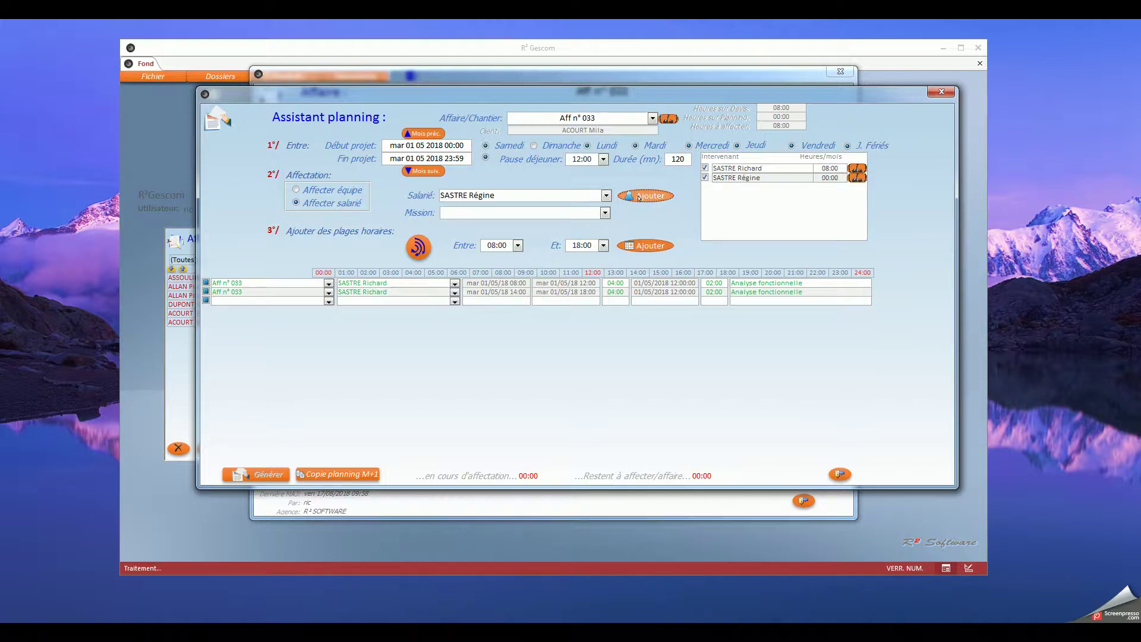
{"action": "left_click", "coordinate": [604, 213]}
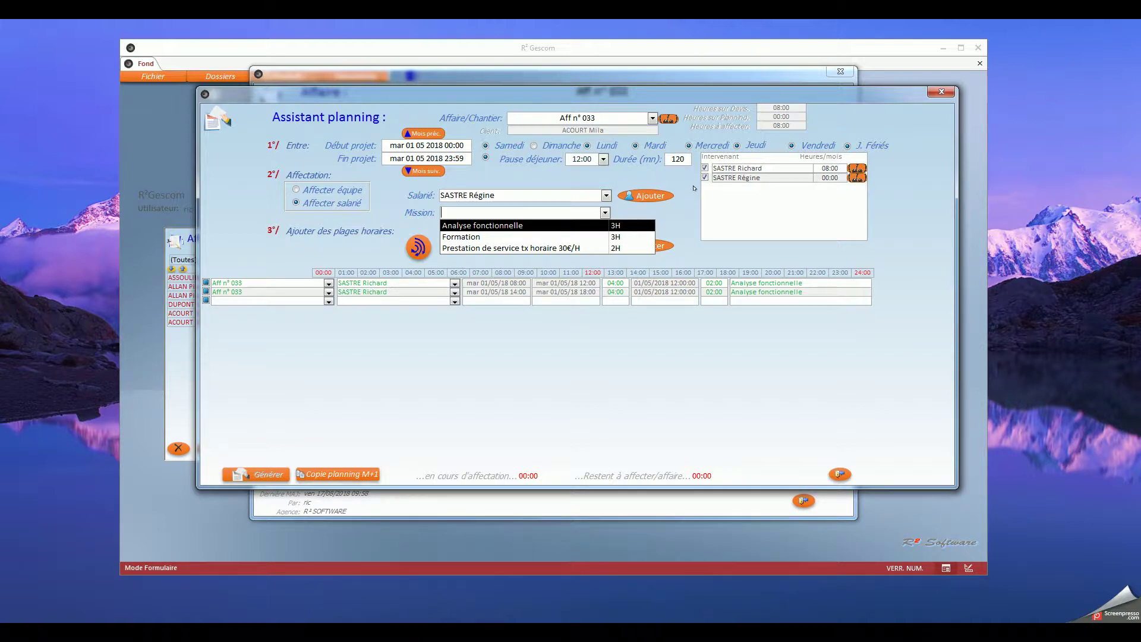
{"action": "left_click", "coordinate": [647, 179]}
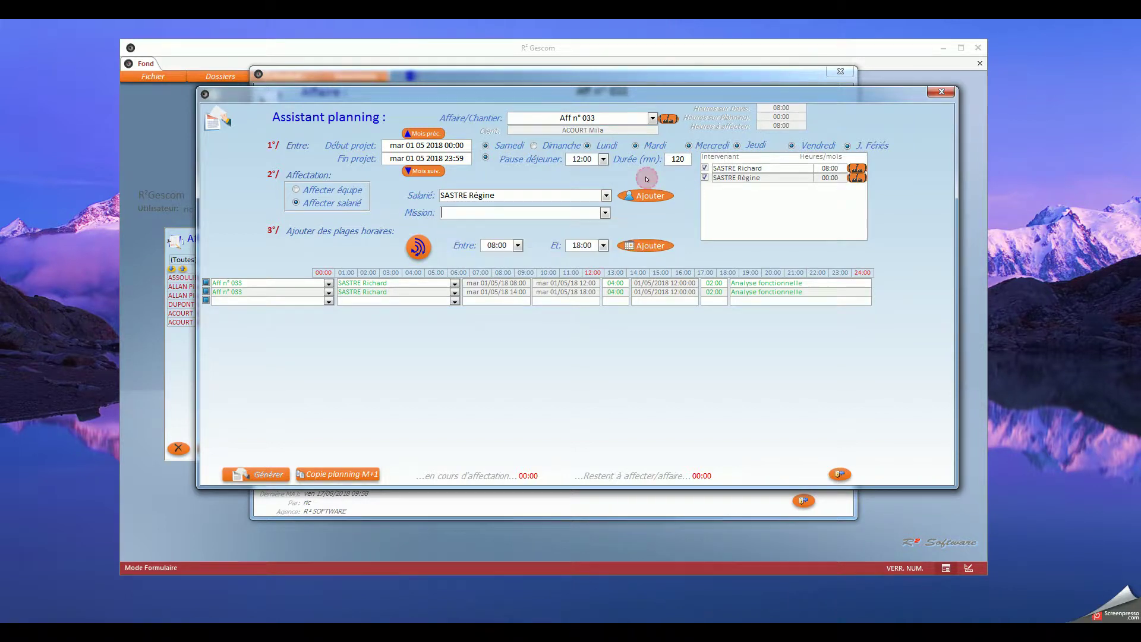
{"action": "left_click", "coordinate": [603, 245]}
{"action": "scroll", "coordinate": [598, 297], "scroll_direction": "up", "scroll_amount": 6}
{"action": "scroll", "coordinate": [599, 297], "scroll_direction": "up", "scroll_amount": 1}
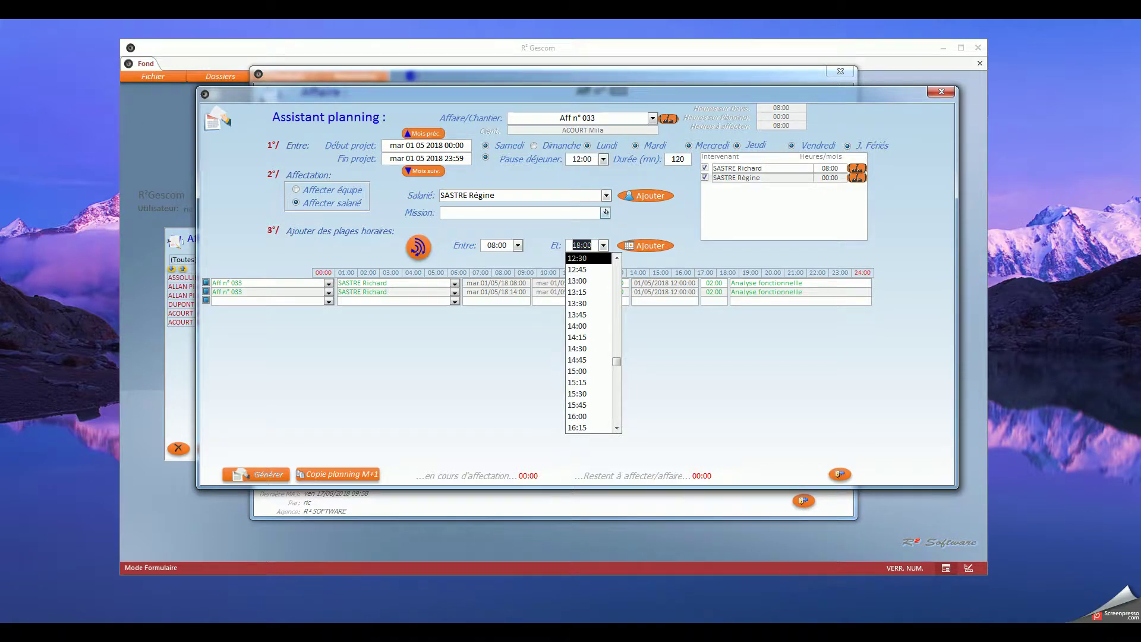
Add an 08:00 to 11:00 time slot with the mission Analyse fonctionnelle for the newly added employee only.
{"action": "left_click", "coordinate": [605, 212]}
{"action": "left_click", "coordinate": [602, 227]}
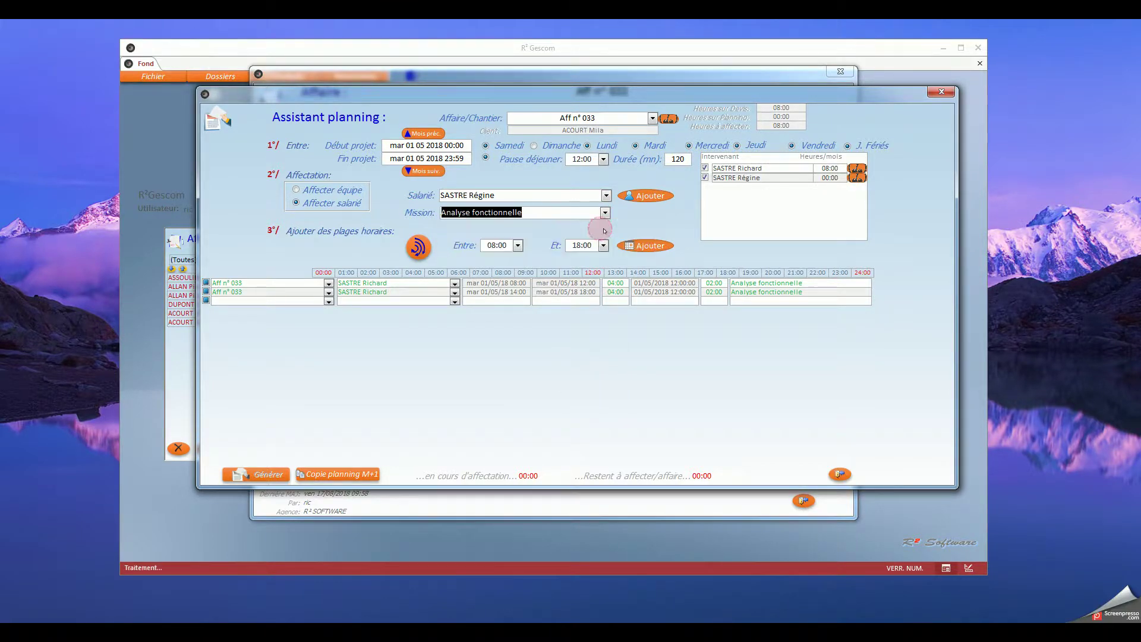
{"action": "left_click", "coordinate": [603, 245]}
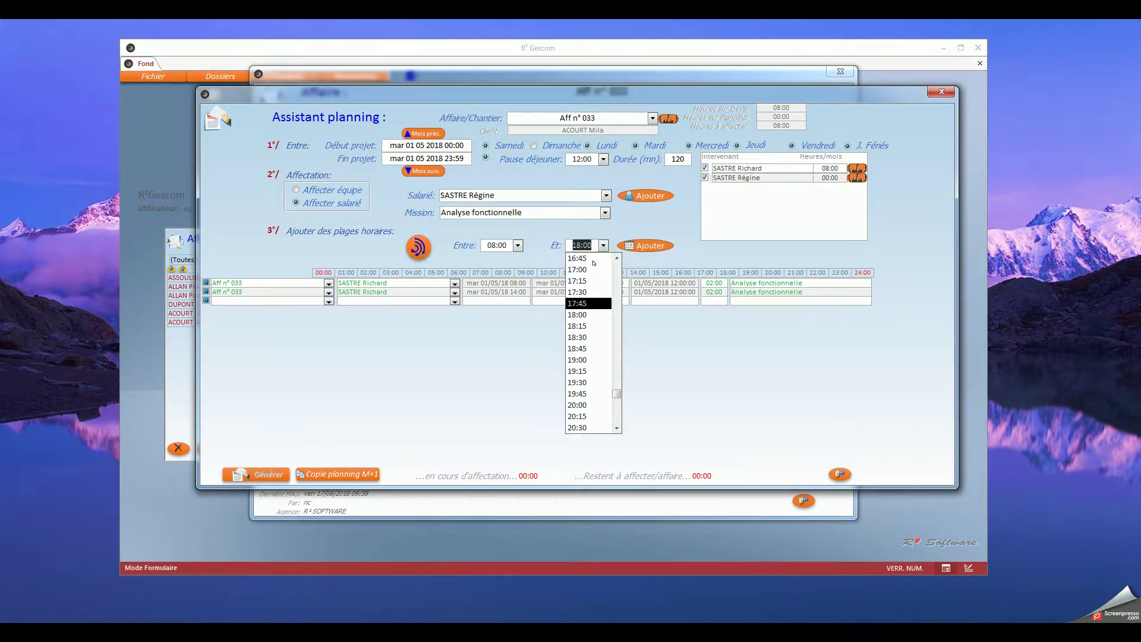
{"action": "scroll", "coordinate": [593, 262], "scroll_direction": "up", "scroll_amount": 6}
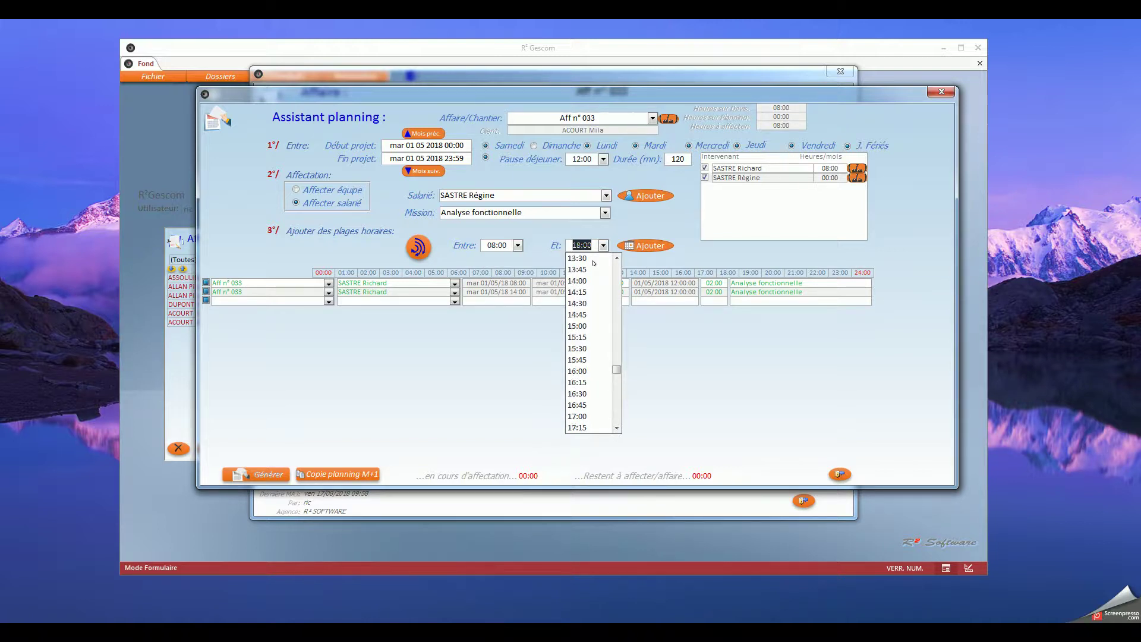
{"action": "scroll", "coordinate": [593, 262], "scroll_direction": "up", "scroll_amount": 2}
{"action": "scroll", "coordinate": [593, 262], "scroll_direction": "up", "scroll_amount": 1}
{"action": "left_click", "coordinate": [591, 260]}
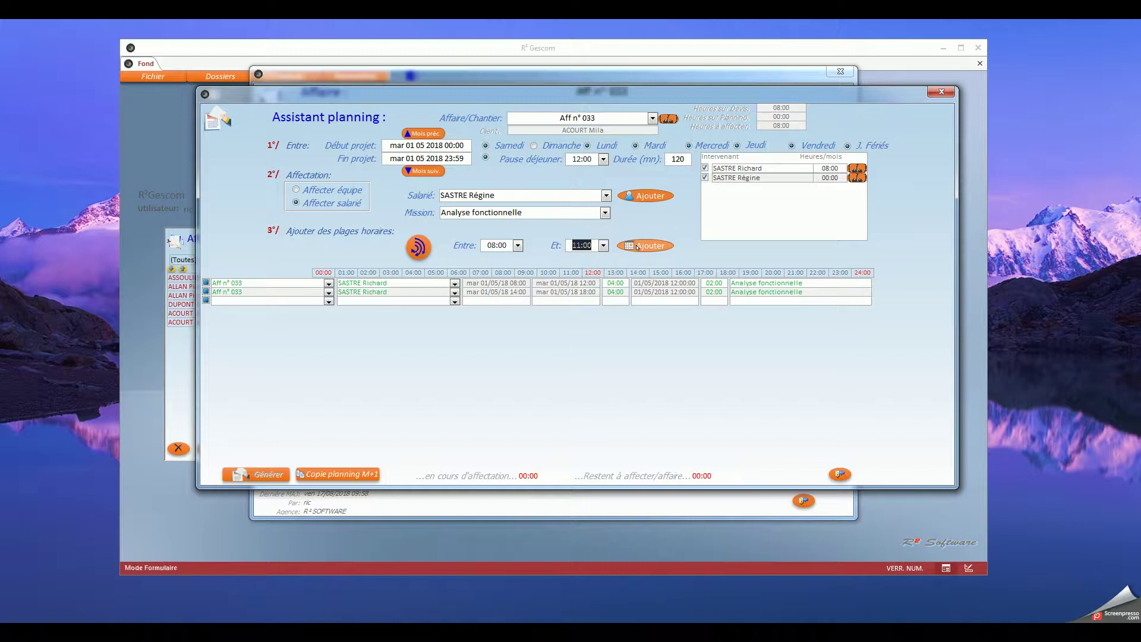
{"action": "left_click", "coordinate": [637, 246]}
{"action": "left_click", "coordinate": [648, 246]}
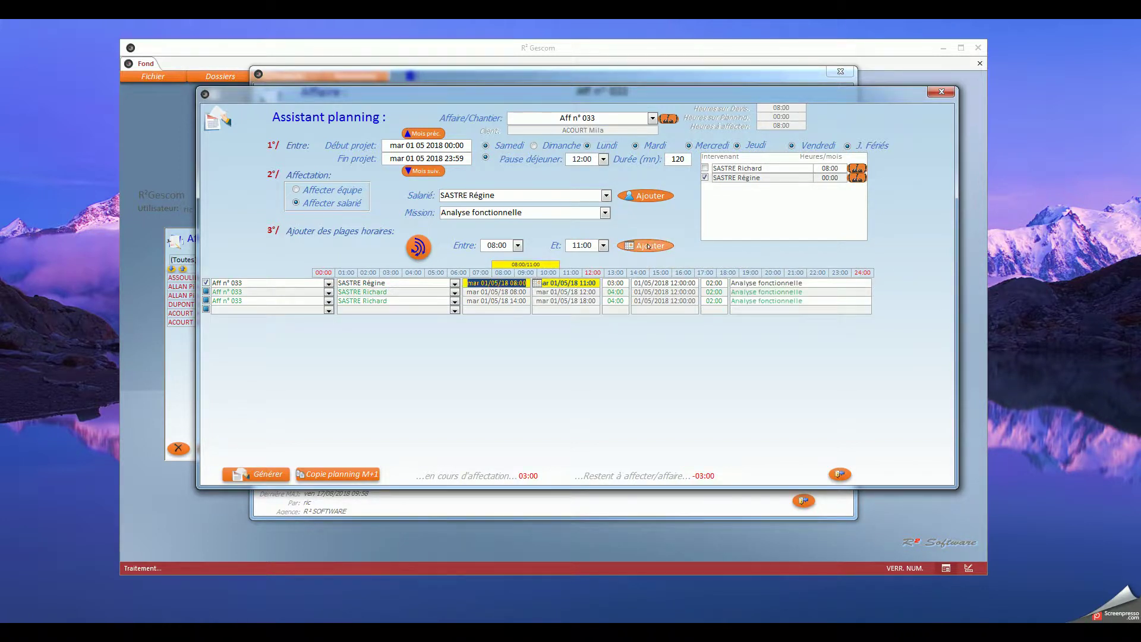
Add an 11:00 to 12:00 time slot with the mission Formation for the same employee.
{"action": "left_click", "coordinate": [517, 245]}
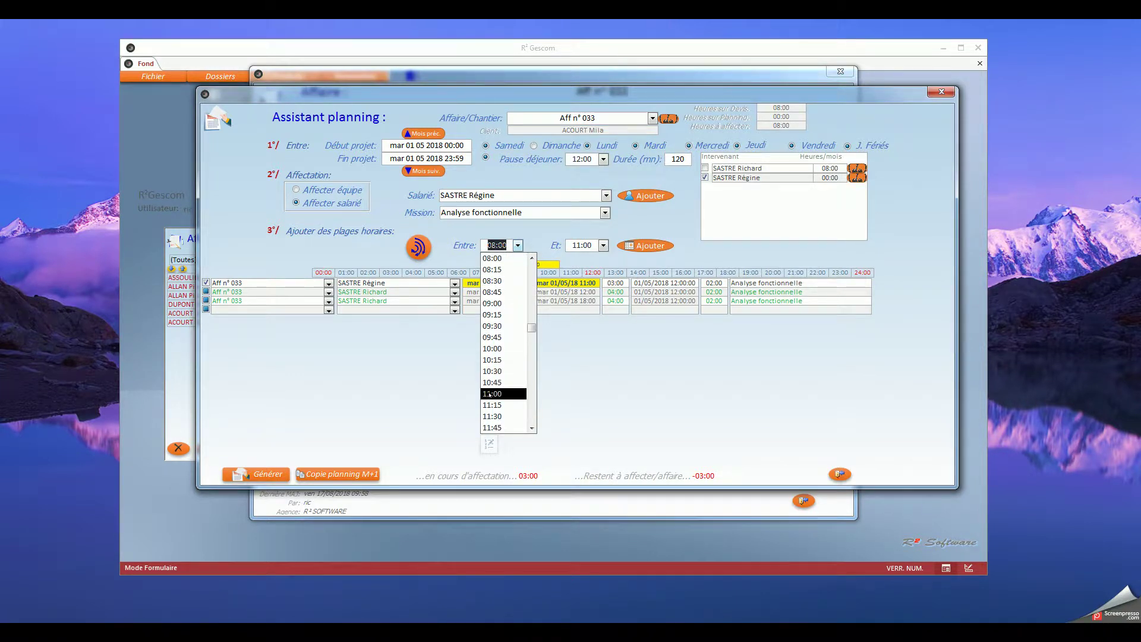
{"action": "left_click", "coordinate": [490, 393]}
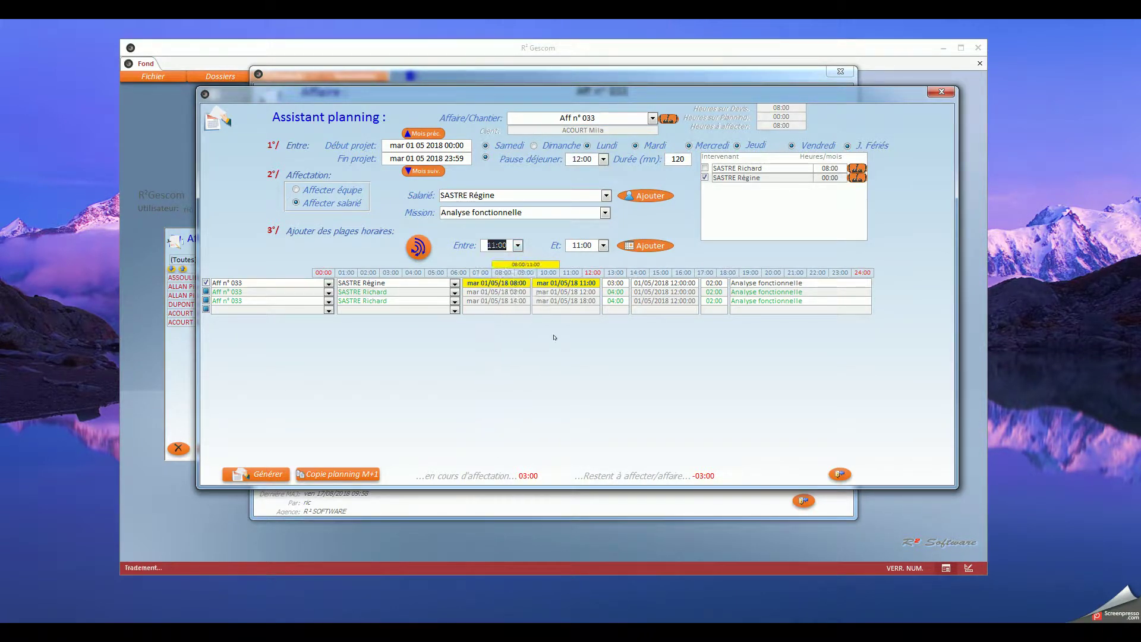
{"action": "left_click", "coordinate": [603, 246]}
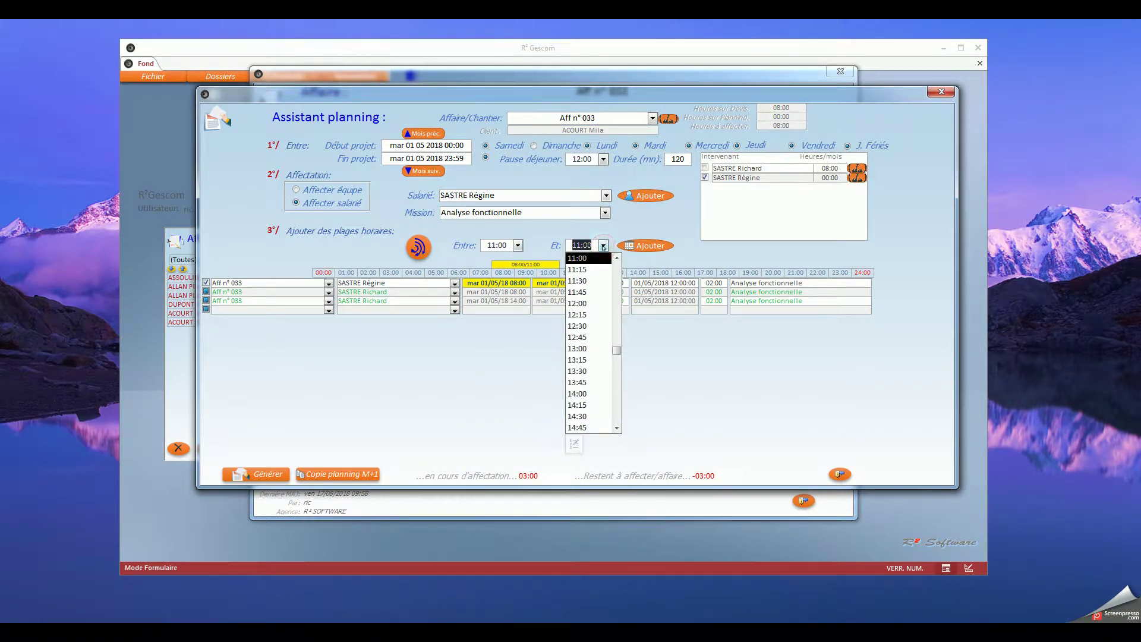
{"action": "left_click", "coordinate": [589, 304]}
{"action": "left_click", "coordinate": [605, 213]}
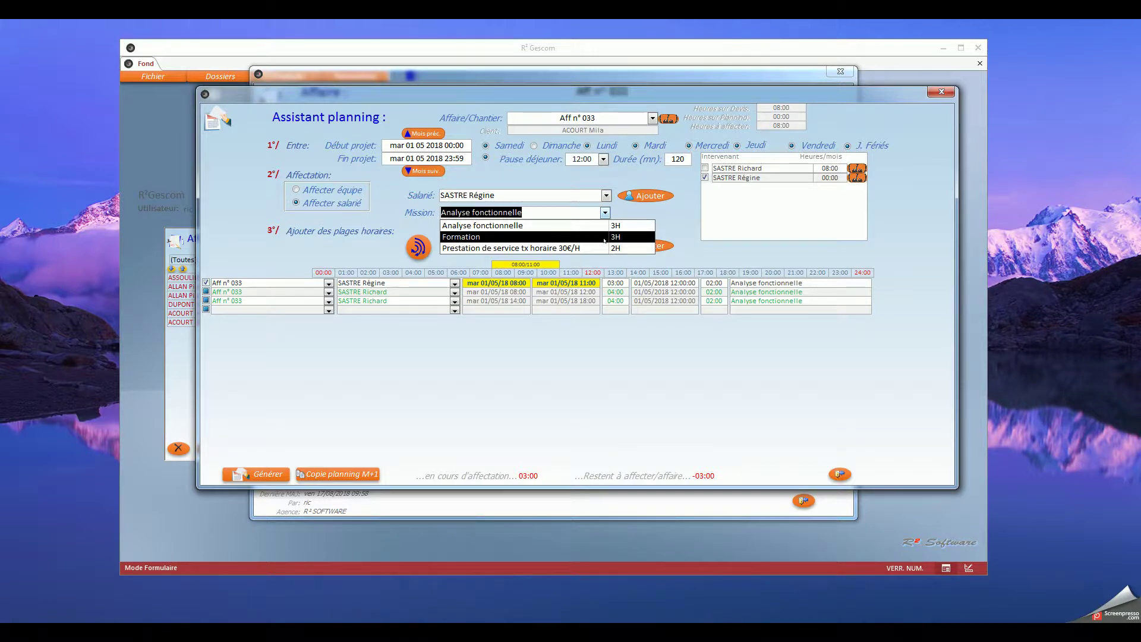
{"action": "left_click", "coordinate": [605, 239]}
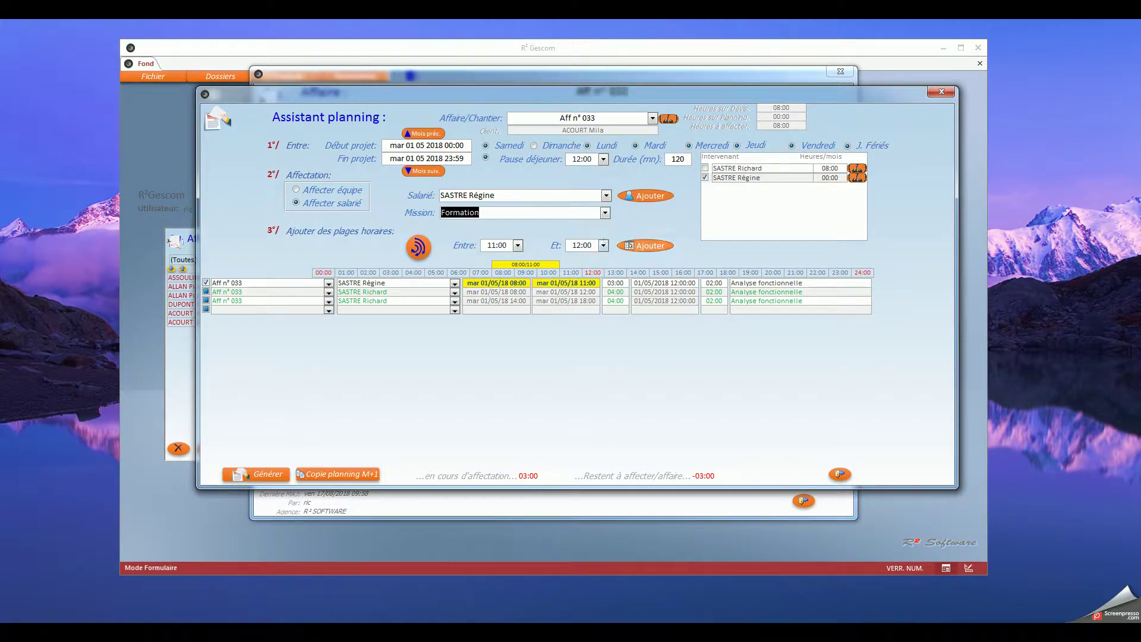
{"action": "left_click", "coordinate": [636, 246]}
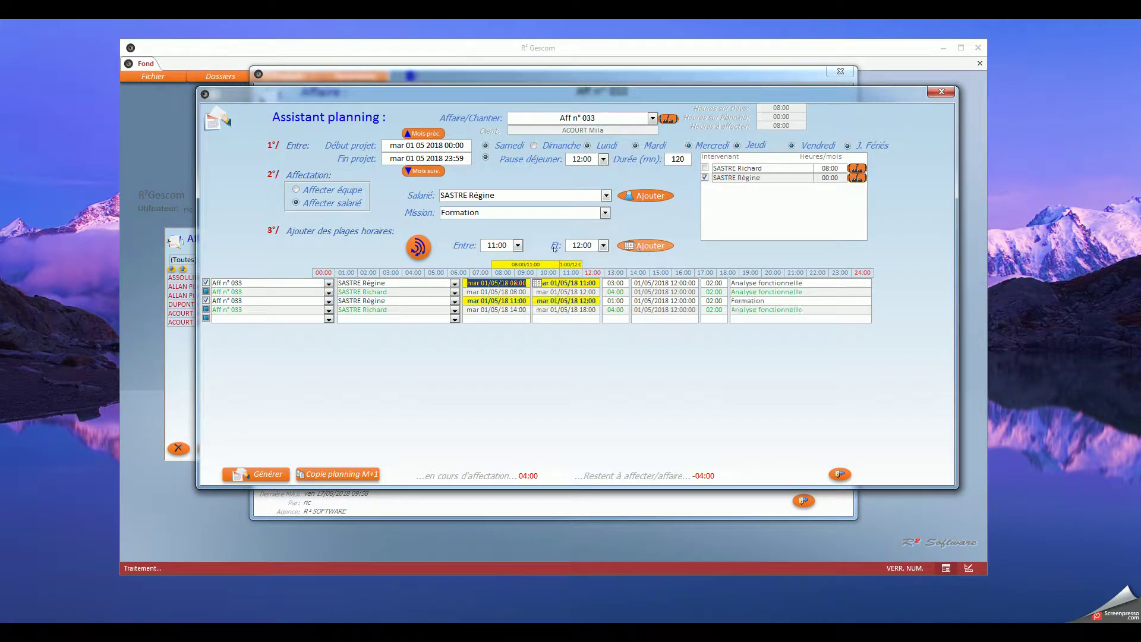
Add a second Formation time slot from 14:00 to 15:00 for the same employee.
{"action": "left_click", "coordinate": [518, 245]}
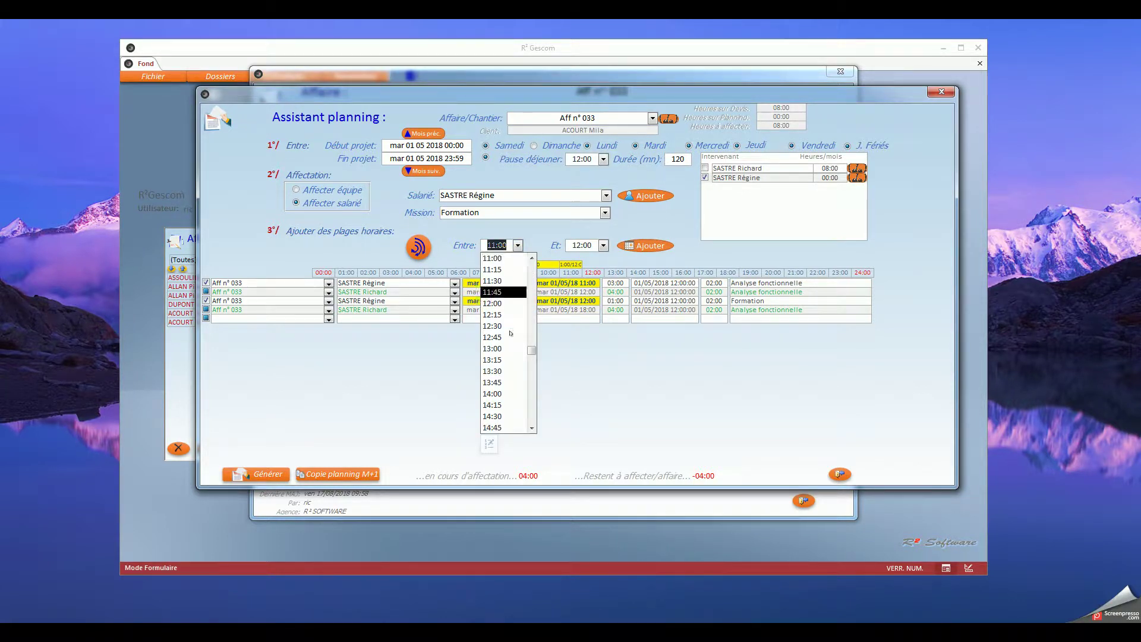
{"action": "left_click", "coordinate": [509, 394]}
{"action": "left_click", "coordinate": [603, 245]}
{"action": "left_click", "coordinate": [579, 303]}
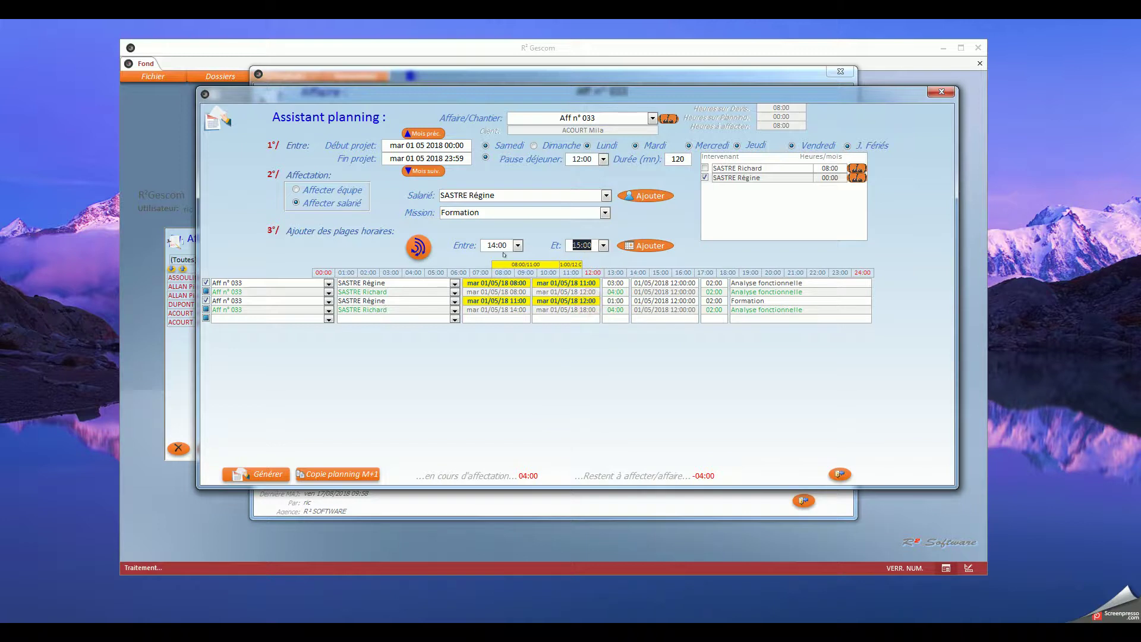
{"action": "left_click", "coordinate": [639, 244]}
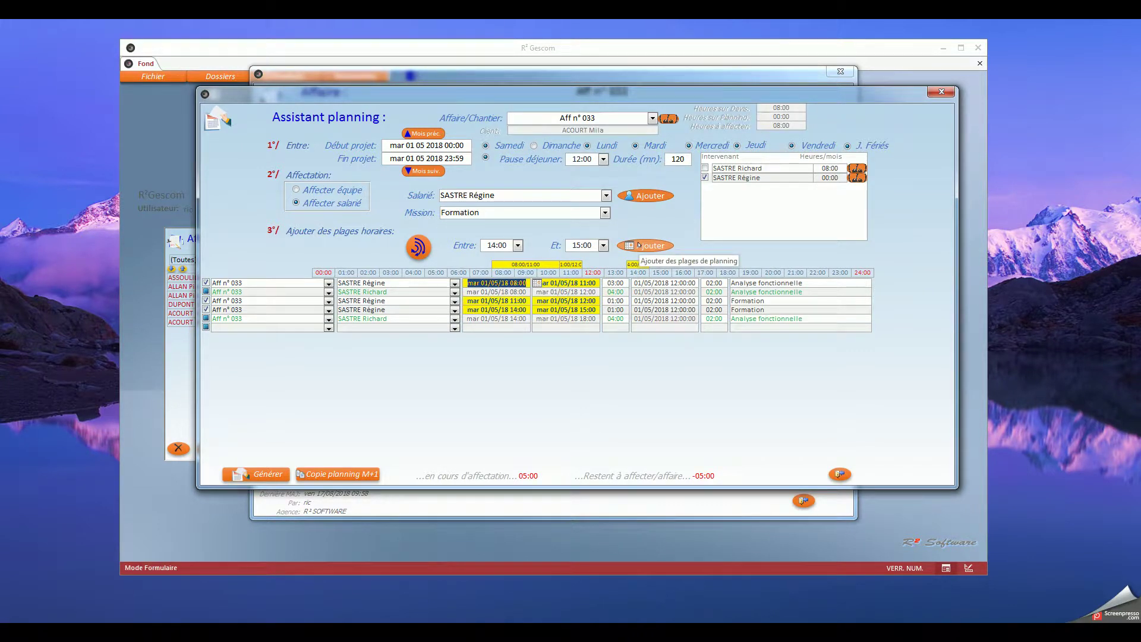
Add a 15:00 to 17:00 time slot with the mission Prestation de service tx horaire 30€/H for the same employee.
{"action": "left_click", "coordinate": [604, 212]}
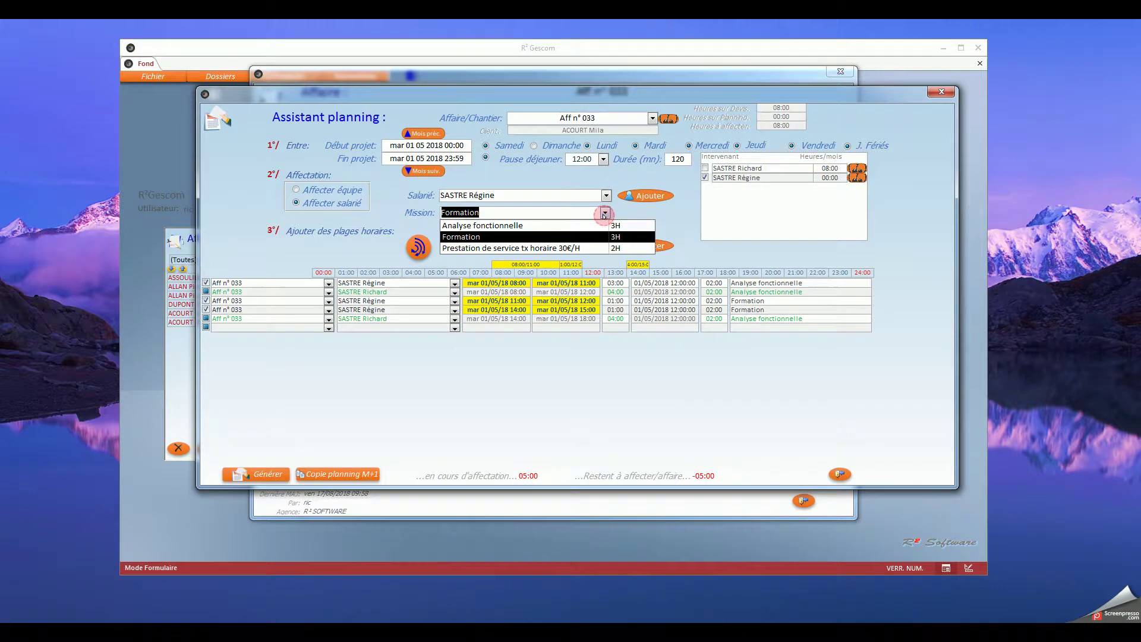
{"action": "left_click", "coordinate": [600, 248]}
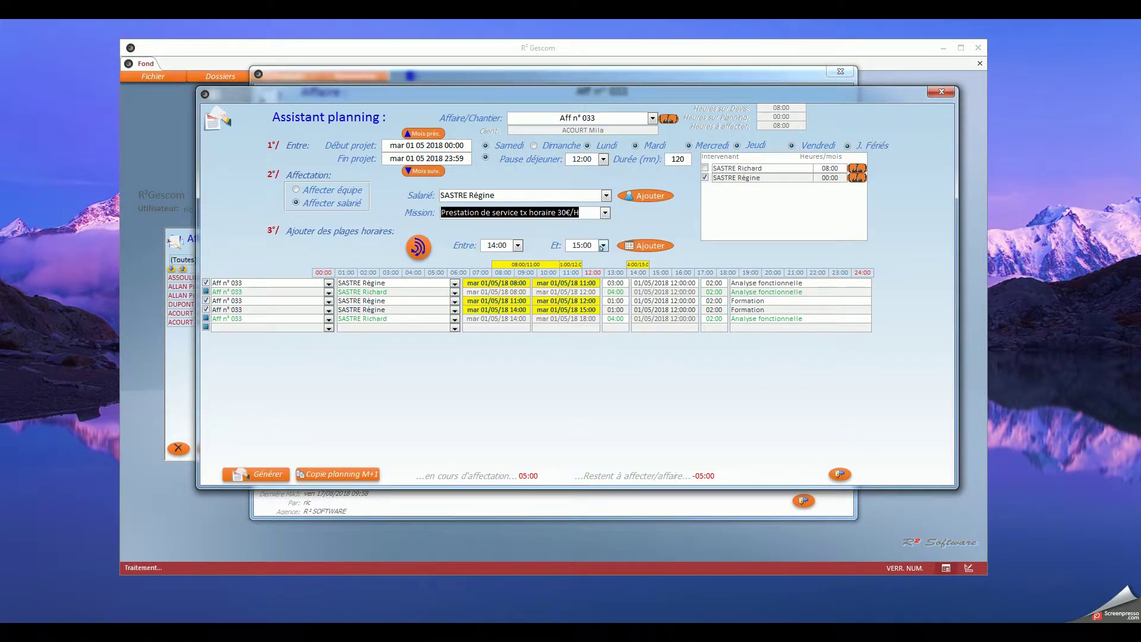
{"action": "left_click", "coordinate": [517, 246]}
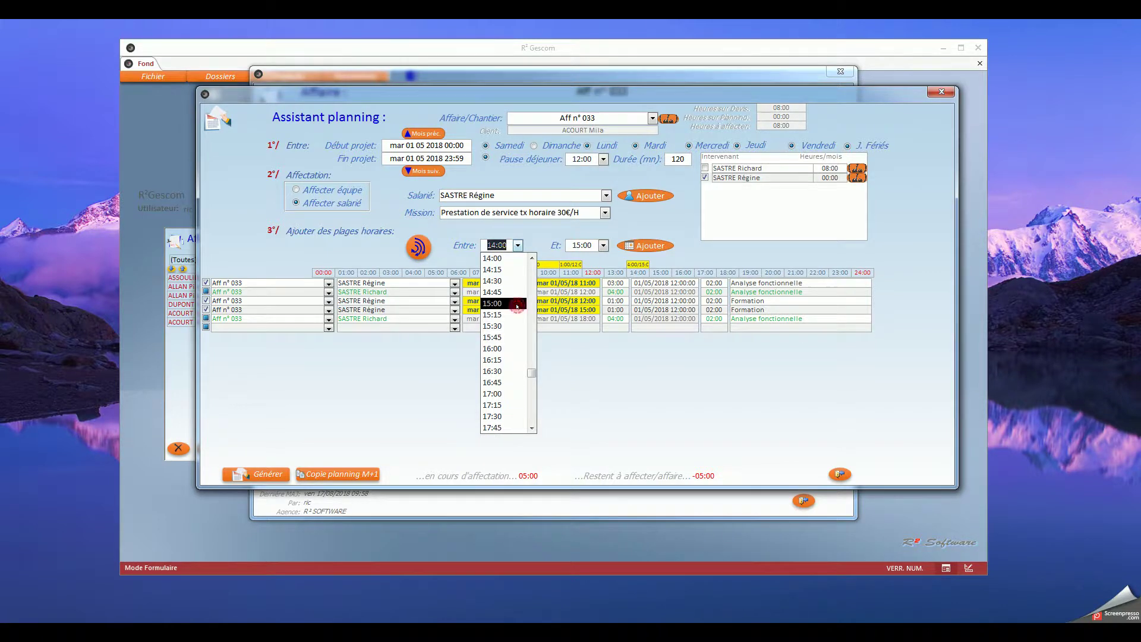
{"action": "left_click", "coordinate": [498, 303]}
{"action": "left_click", "coordinate": [605, 213]}
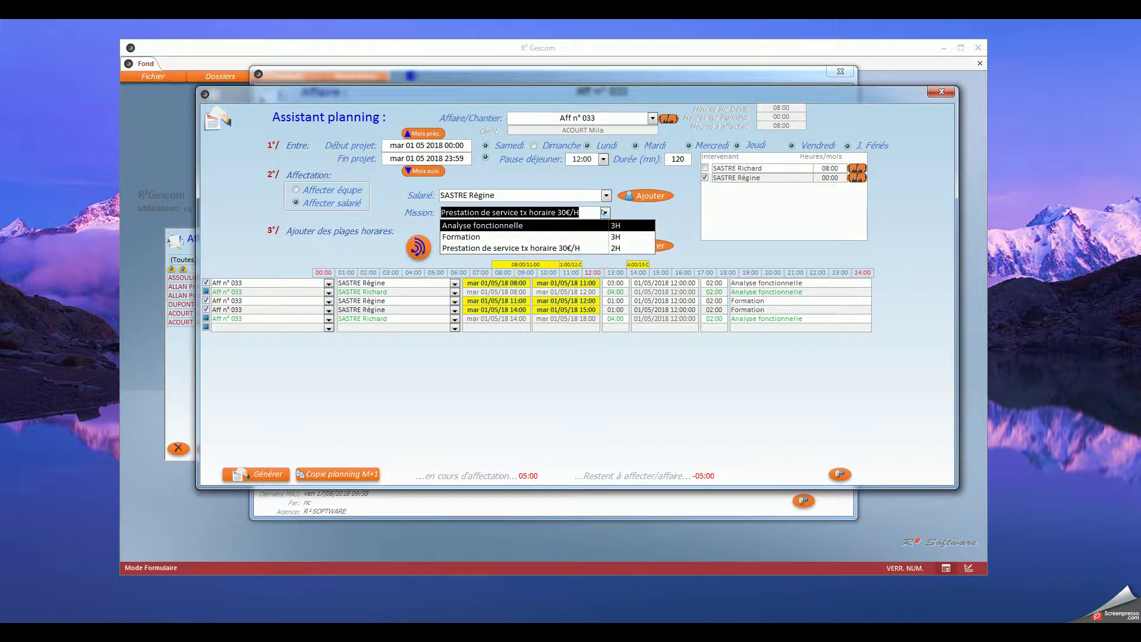
{"action": "left_click", "coordinate": [604, 213]}
{"action": "left_click", "coordinate": [603, 245]}
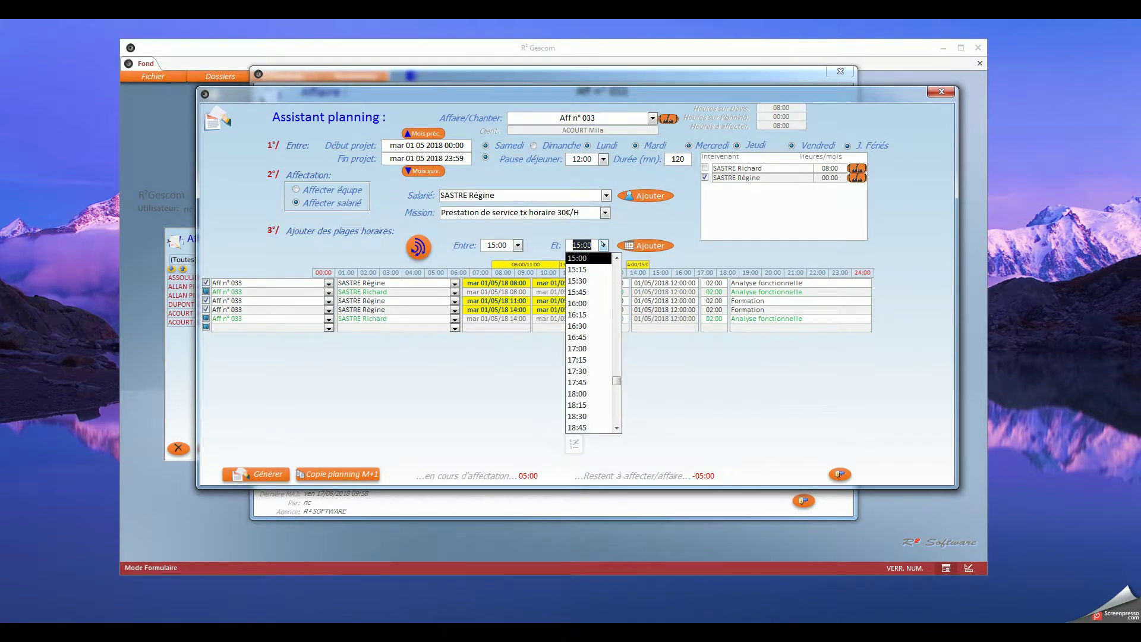
{"action": "left_click", "coordinate": [599, 348]}
{"action": "left_click", "coordinate": [643, 246]}
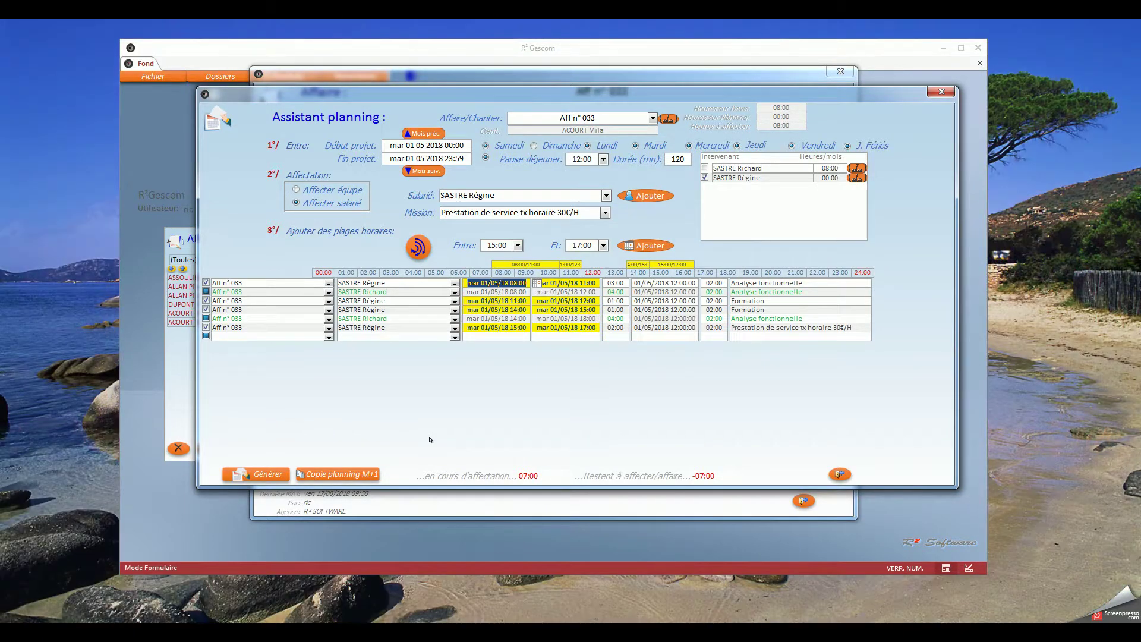
Check the hours listed for each mission and generate the planning from the prepared time slots.
{"action": "left_click", "coordinate": [605, 213]}
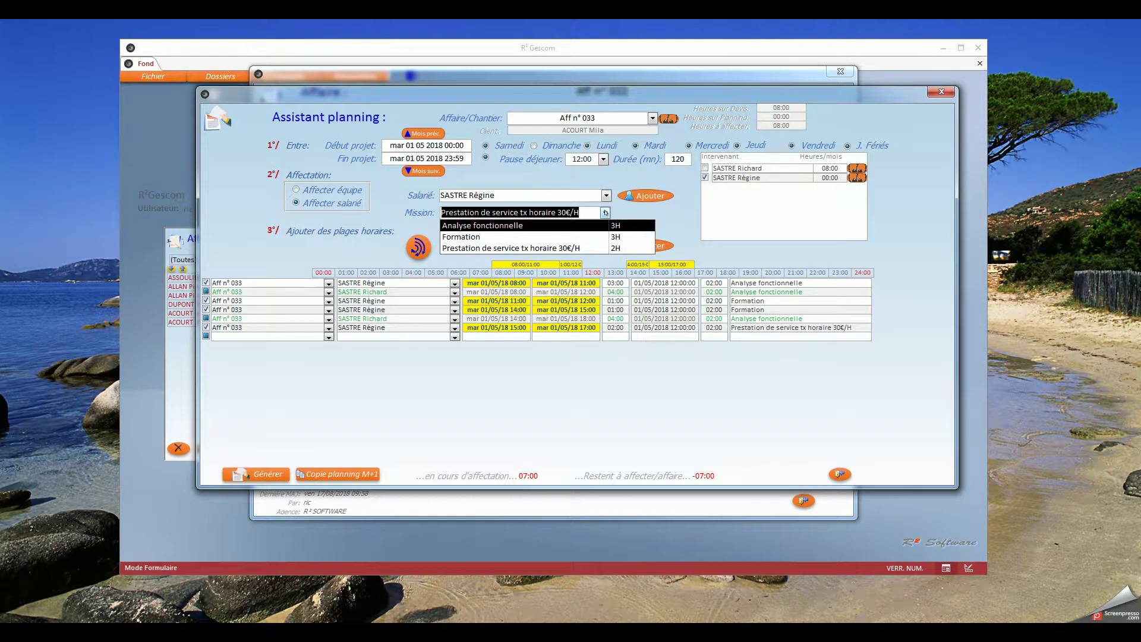
{"action": "left_click", "coordinate": [605, 212]}
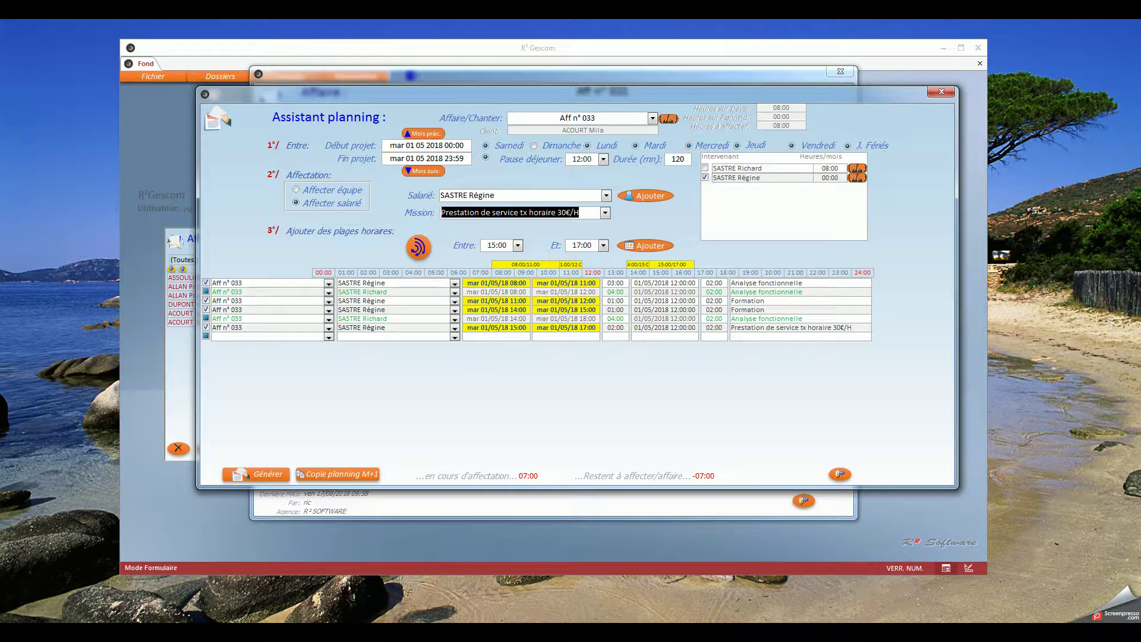
{"action": "left_click", "coordinate": [604, 213]}
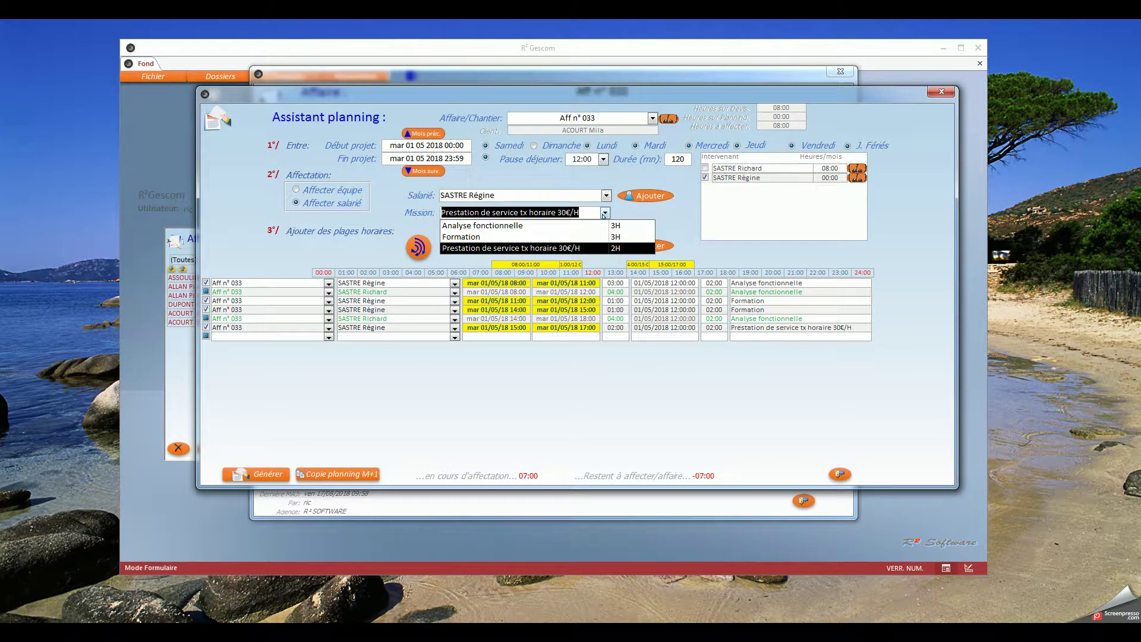
{"action": "left_click", "coordinate": [603, 213]}
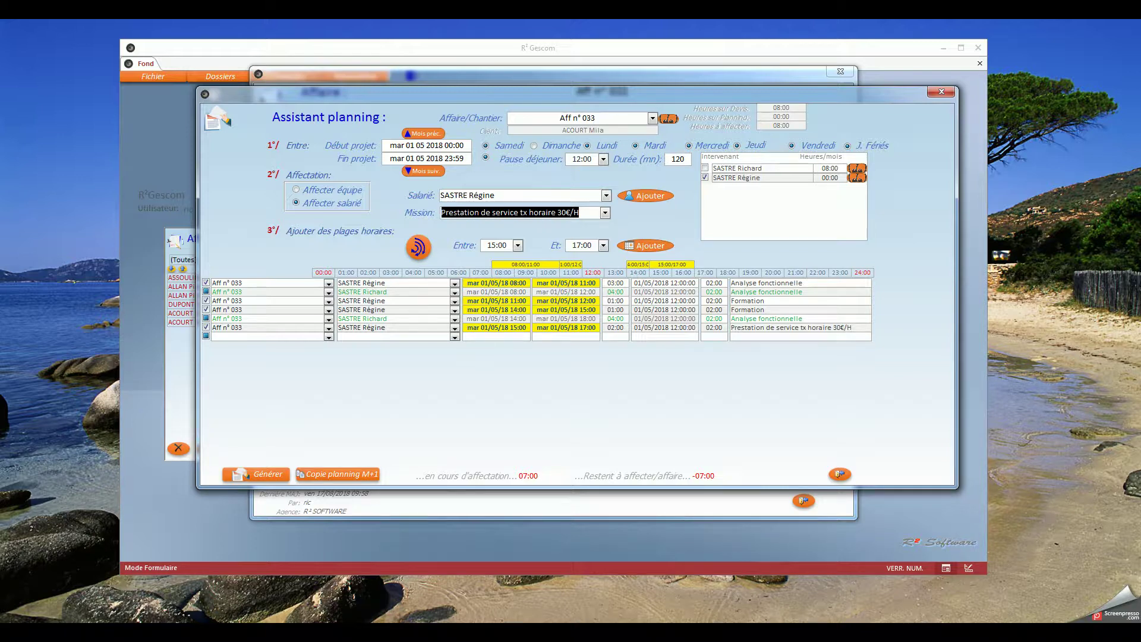
{"action": "left_click", "coordinate": [262, 475]}
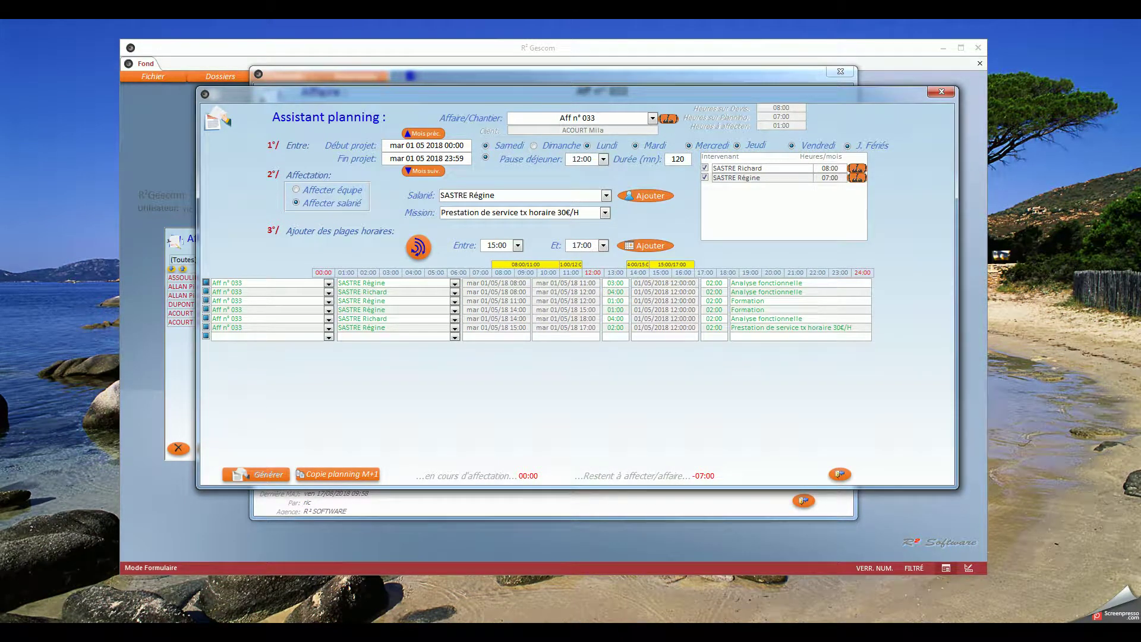
Open the planning of the employee just scheduled and review all slots on 01/05/2018.
{"action": "left_click", "coordinate": [857, 177]}
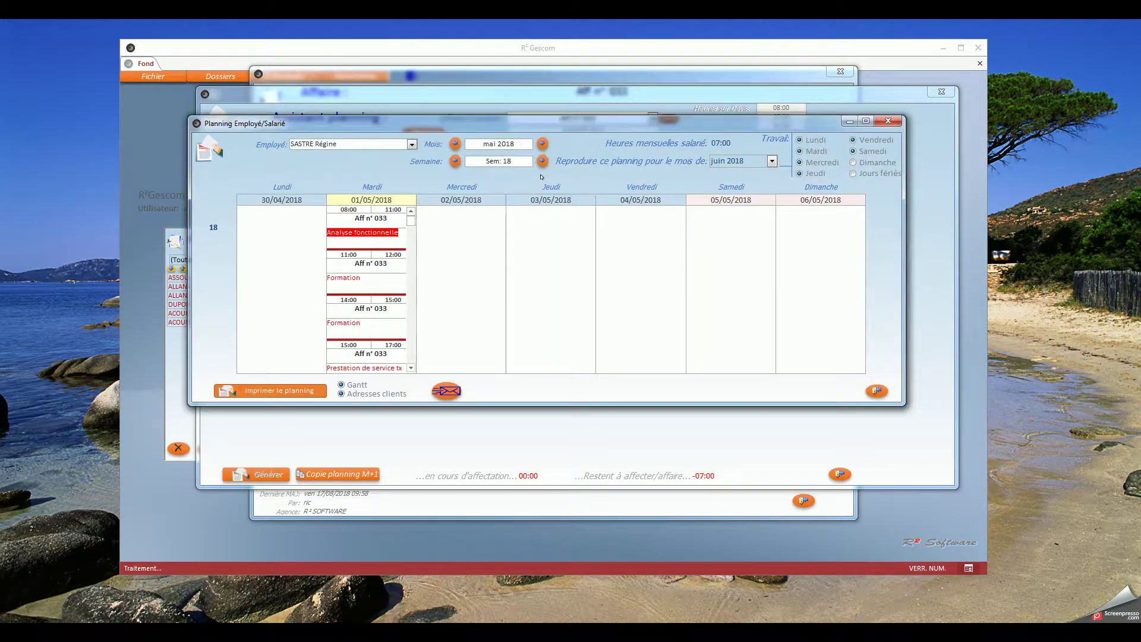
{"action": "left_click", "coordinate": [410, 368]}
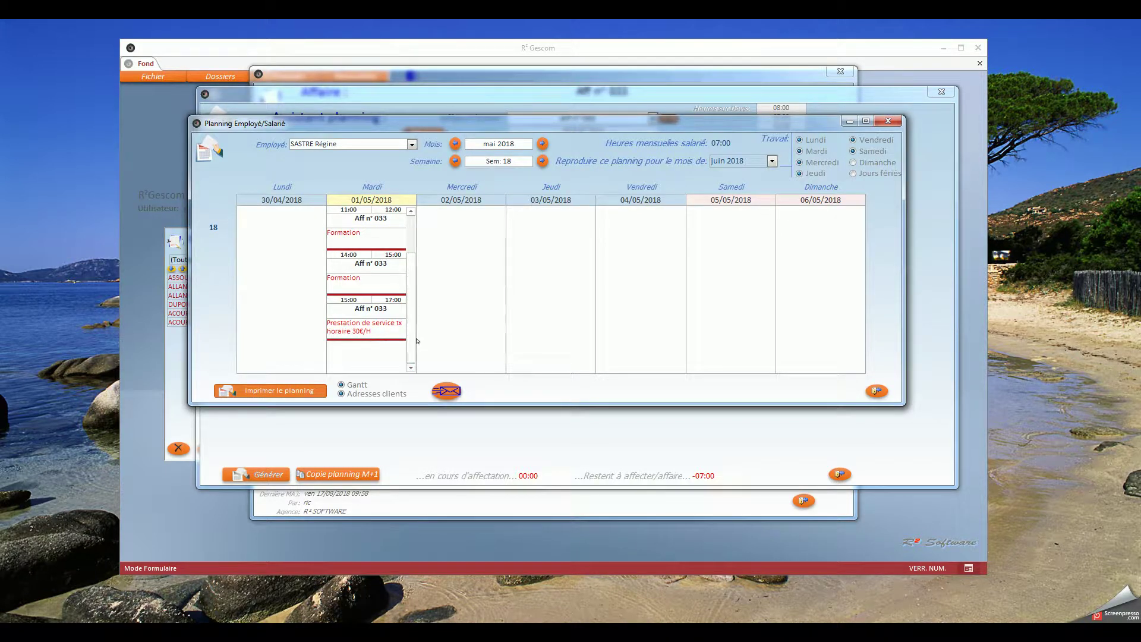
{"action": "left_click_drag", "start_coordinate": [412, 333], "coordinate": [423, 259]}
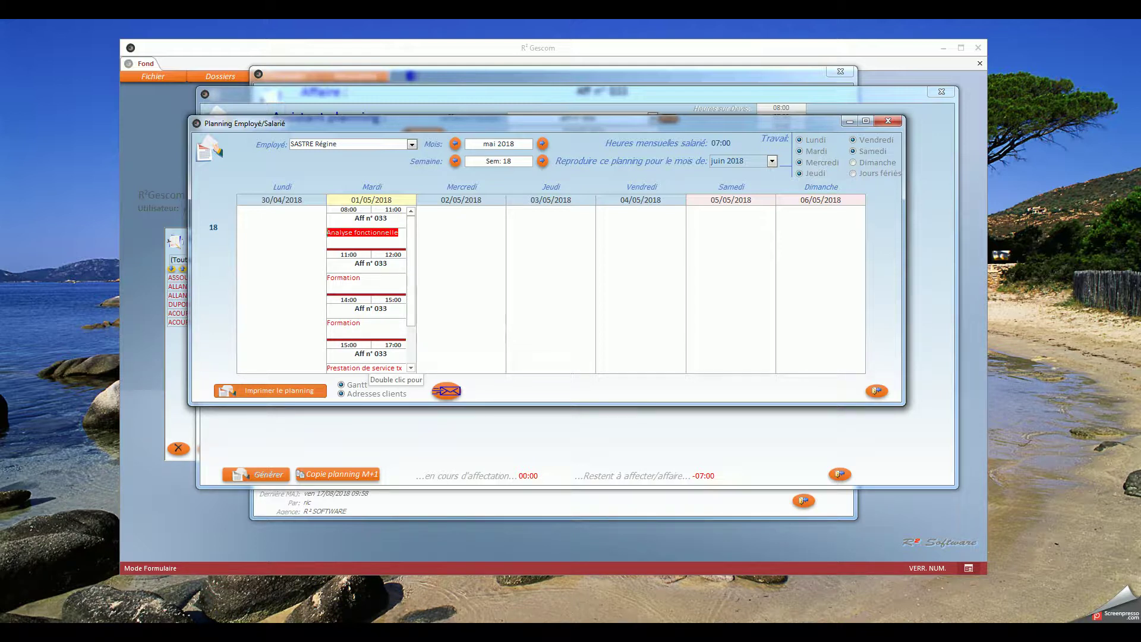
Reschedule the employee's Prestation de service tx horaire 30€/H slot on 01/05/2018 to 16:00–18:00 and save it.
{"action": "double_click", "coordinate": [364, 368]}
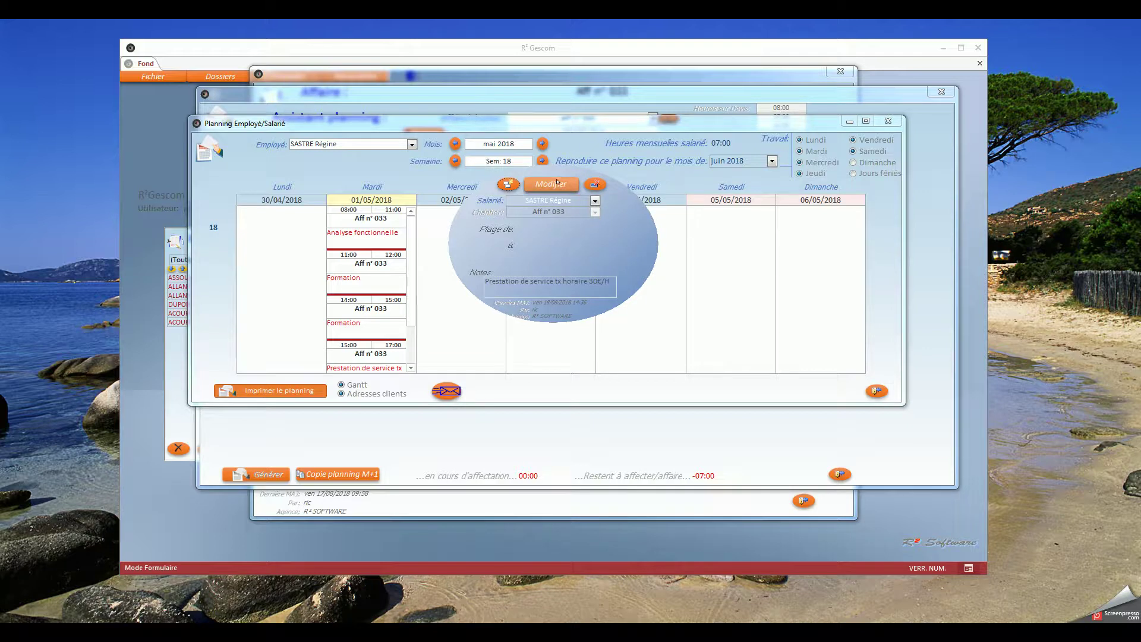
{"action": "left_click", "coordinate": [553, 184]}
{"action": "left_click", "coordinate": [627, 231]}
{"action": "left_click", "coordinate": [627, 231]}
{"action": "left_click", "coordinate": [627, 231]}
{"action": "left_click", "coordinate": [627, 230]}
{"action": "left_click", "coordinate": [627, 231]}
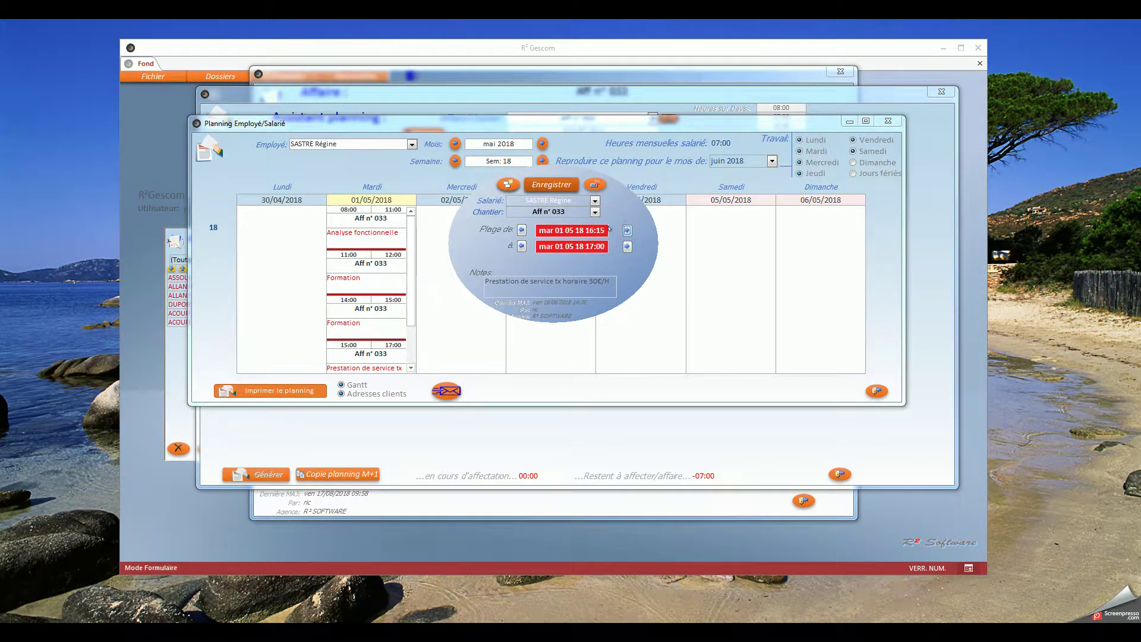
{"action": "left_click", "coordinate": [522, 230]}
{"action": "left_click", "coordinate": [627, 246]}
{"action": "left_click", "coordinate": [627, 246]}
{"action": "left_click", "coordinate": [627, 246]}
{"action": "left_click", "coordinate": [627, 246]}
{"action": "left_click", "coordinate": [551, 185]}
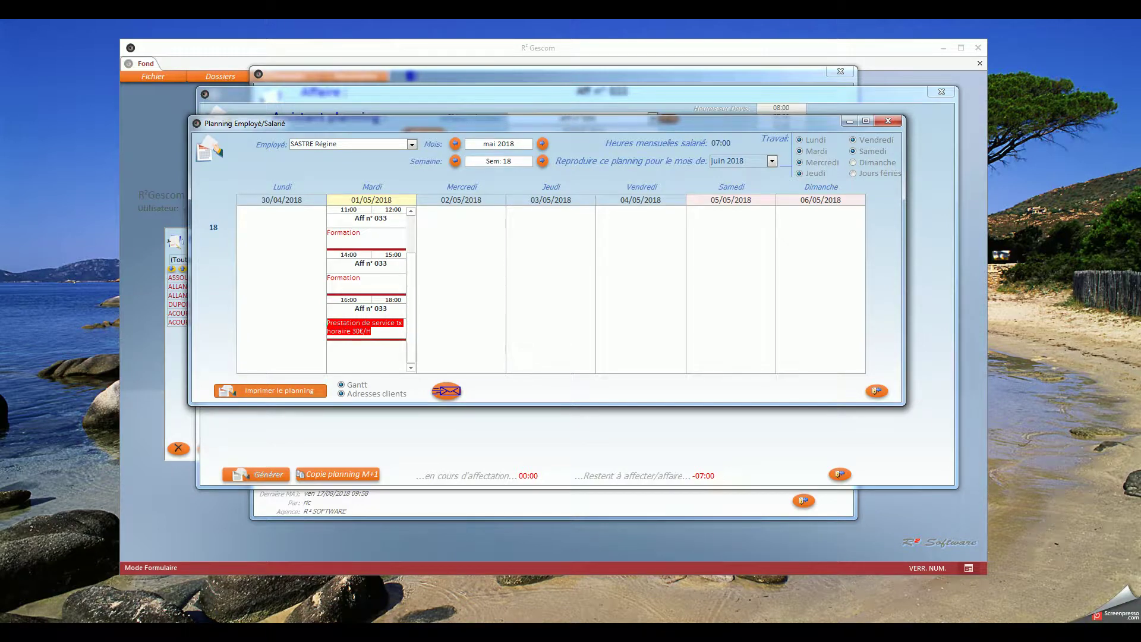
Extend the afternoon Formation slot starting at 14:00 so that it ends at 16:00, and save it.
{"action": "double_click", "coordinate": [353, 278]}
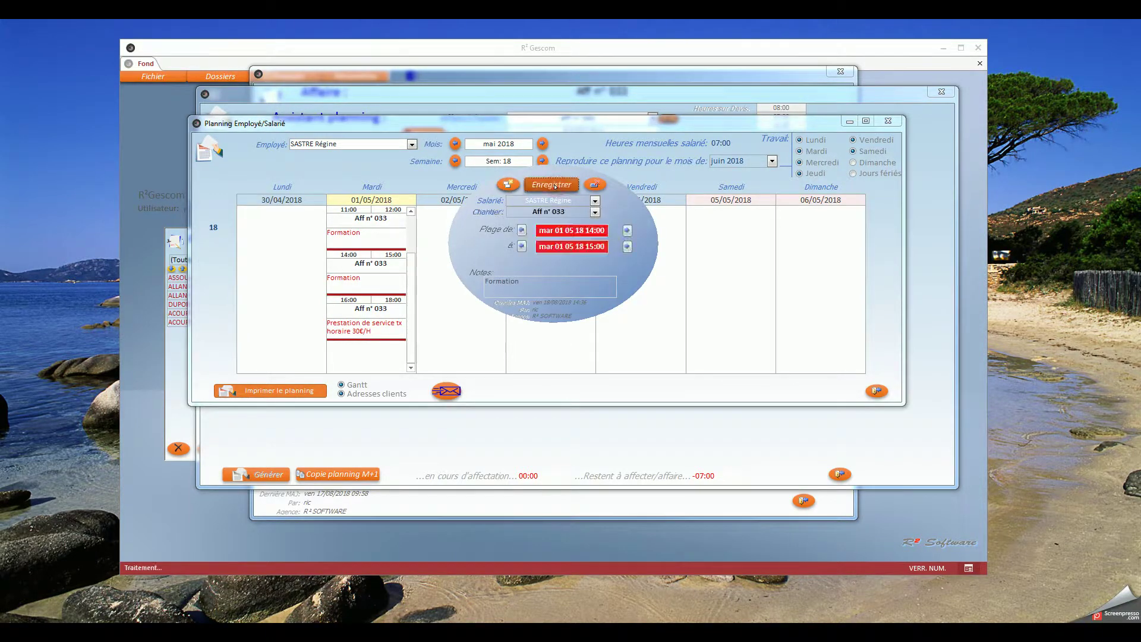
{"action": "left_click", "coordinate": [627, 246]}
{"action": "left_click", "coordinate": [627, 246]}
{"action": "left_click", "coordinate": [627, 246]}
{"action": "left_click", "coordinate": [627, 246]}
{"action": "left_click", "coordinate": [567, 184]}
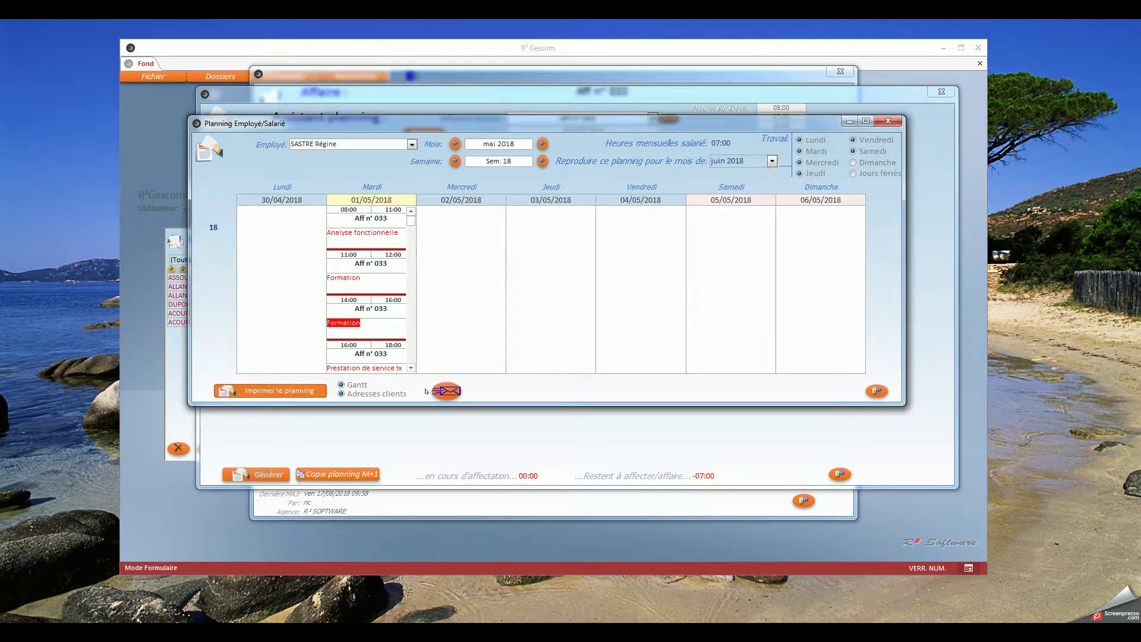
Generate the employee's May 2018 Gantt planning printout with client addresses, archive it in the GED, and inspect the preview.
{"action": "left_click", "coordinate": [283, 394]}
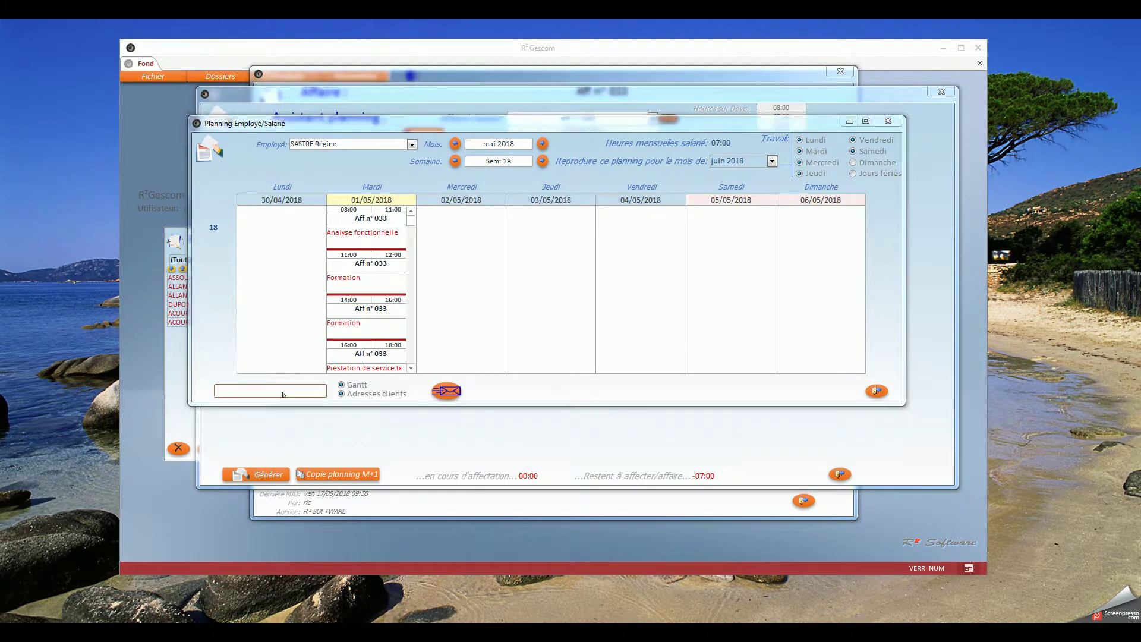
{"action": "left_click", "coordinate": [590, 371]}
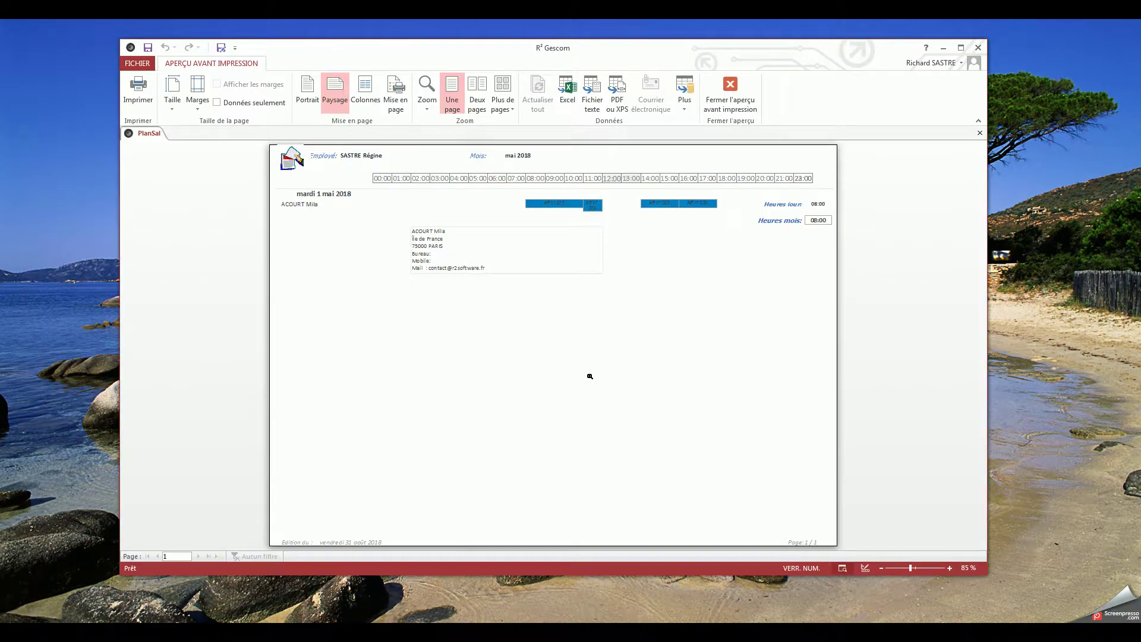
{"action": "left_click", "coordinate": [605, 199]}
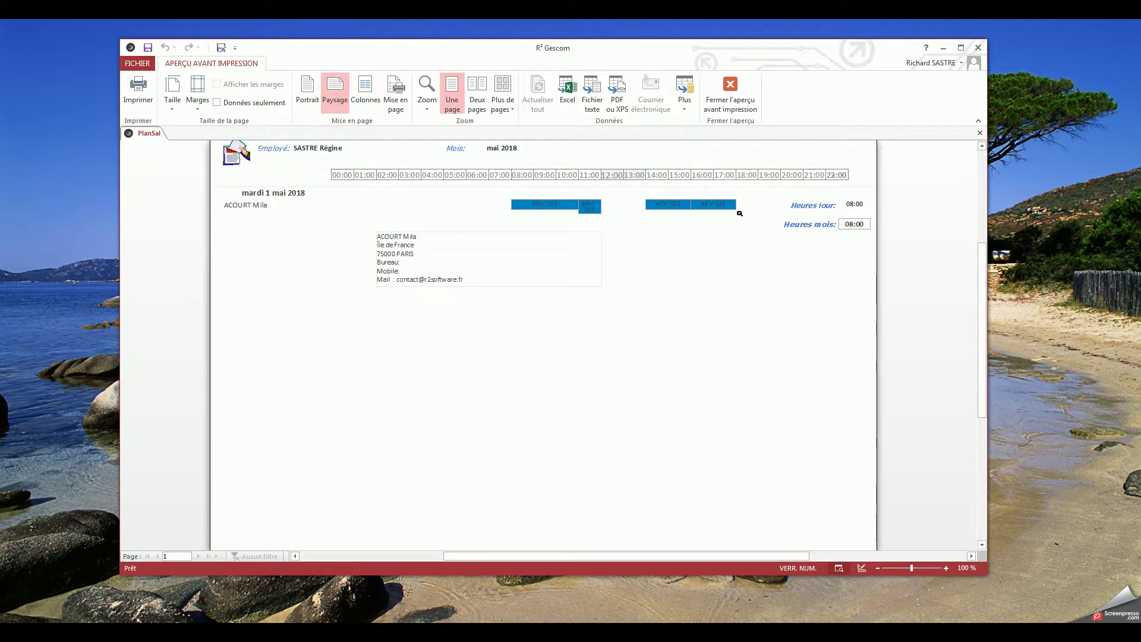
{"action": "left_click", "coordinate": [740, 90]}
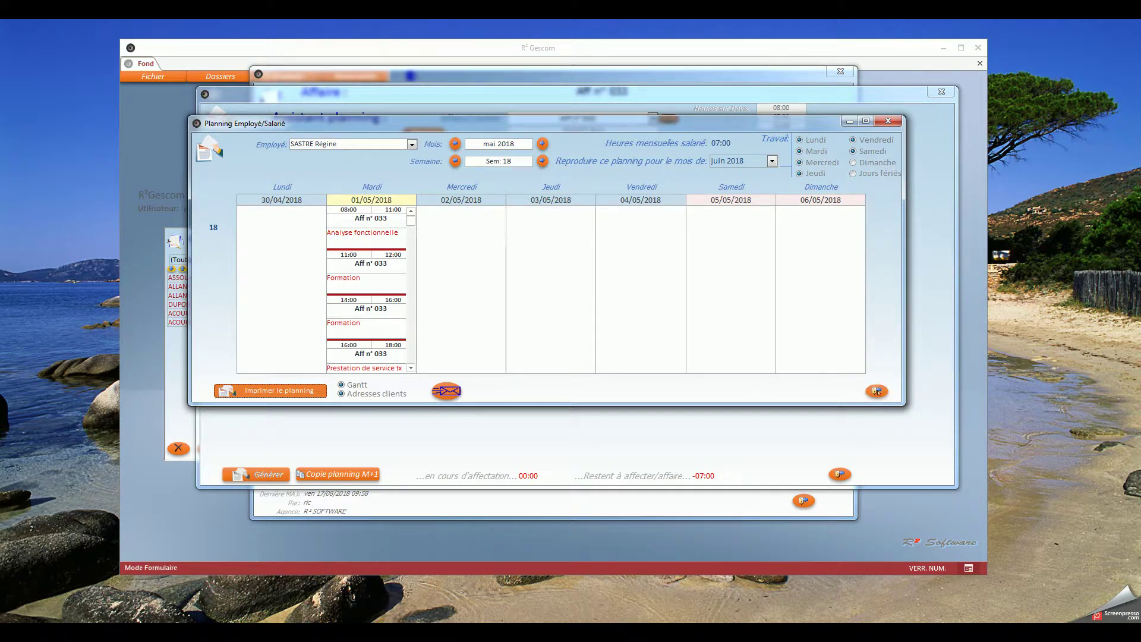
Close the employee planning, the planning assistant and the Aff n° 033 record.
{"action": "left_click", "coordinate": [877, 391]}
{"action": "left_click", "coordinate": [876, 391]}
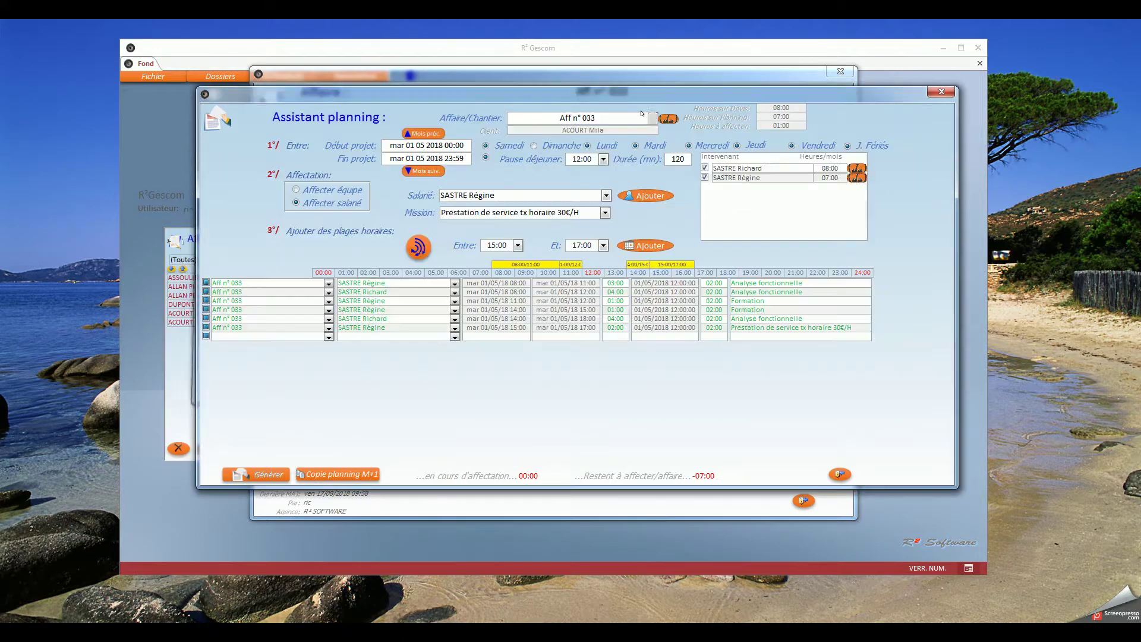
{"action": "left_click", "coordinate": [840, 473]}
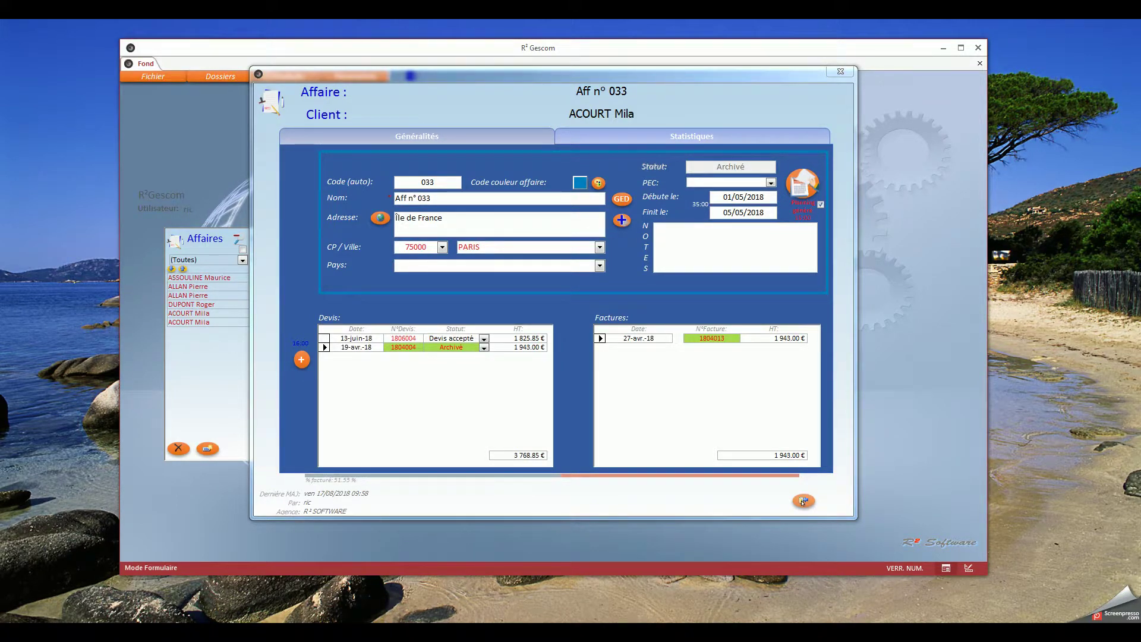
{"action": "left_click", "coordinate": [802, 501]}
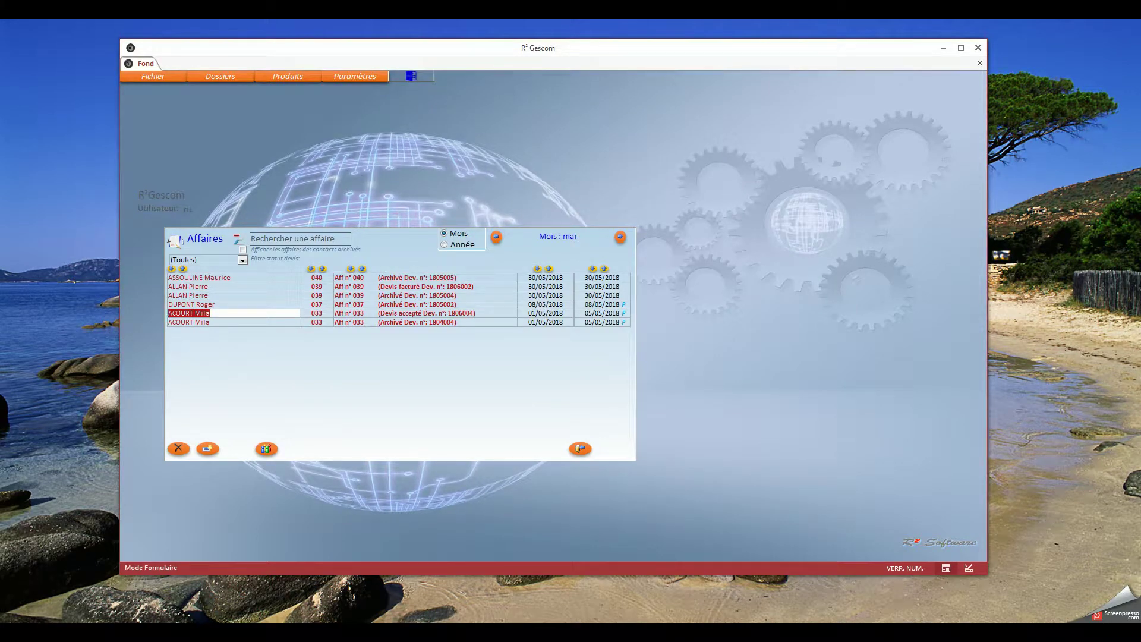
Open the contacts list and filter it by the Salarié category.
{"action": "left_click", "coordinate": [154, 76]}
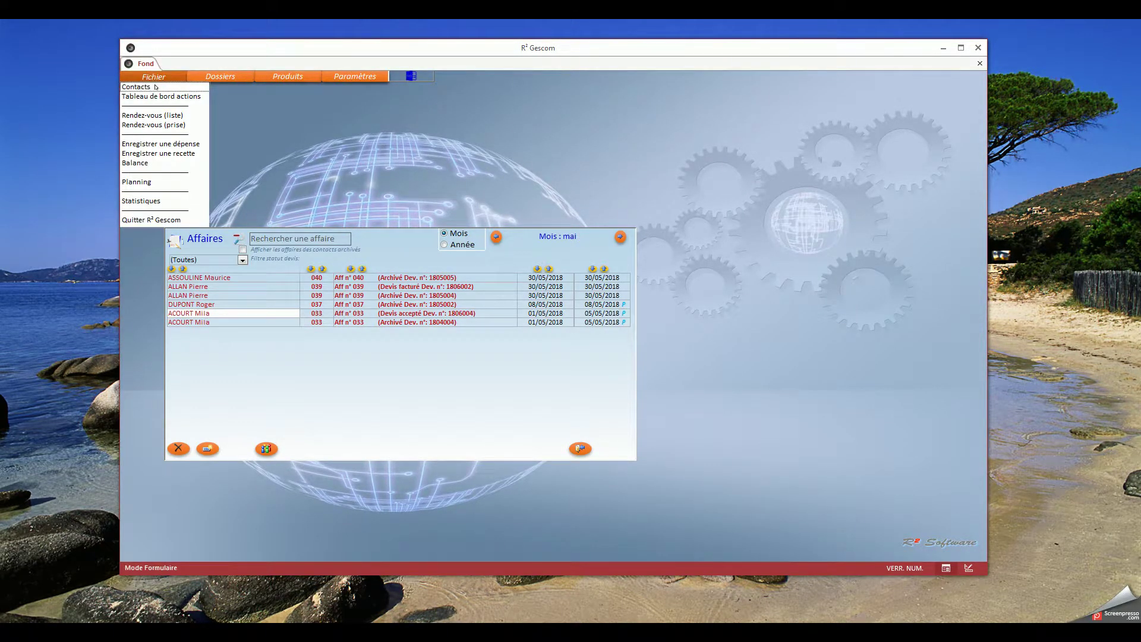
{"action": "left_click", "coordinate": [137, 87]}
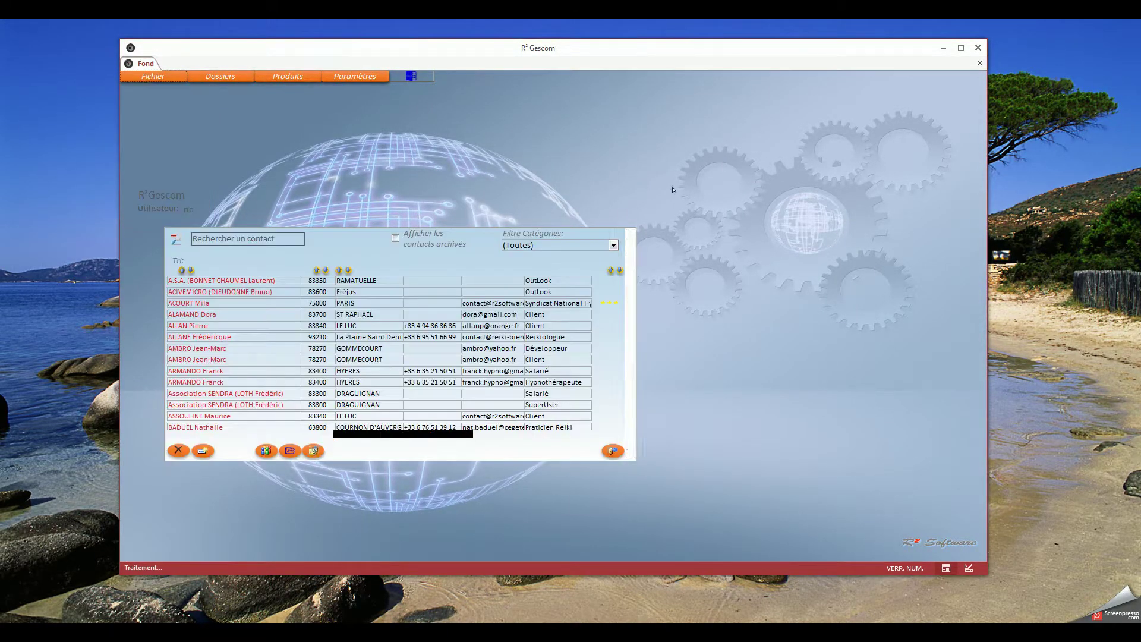
{"action": "left_click", "coordinate": [612, 245]}
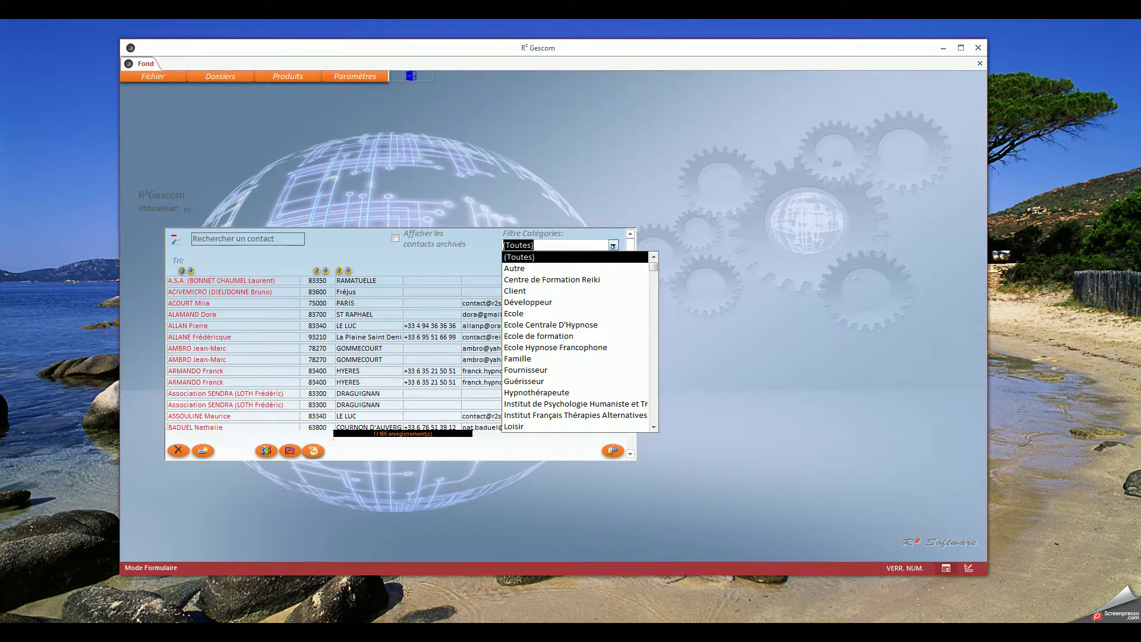
{"action": "type", "text": "q"}
{"action": "key", "text": "BackSpace"}
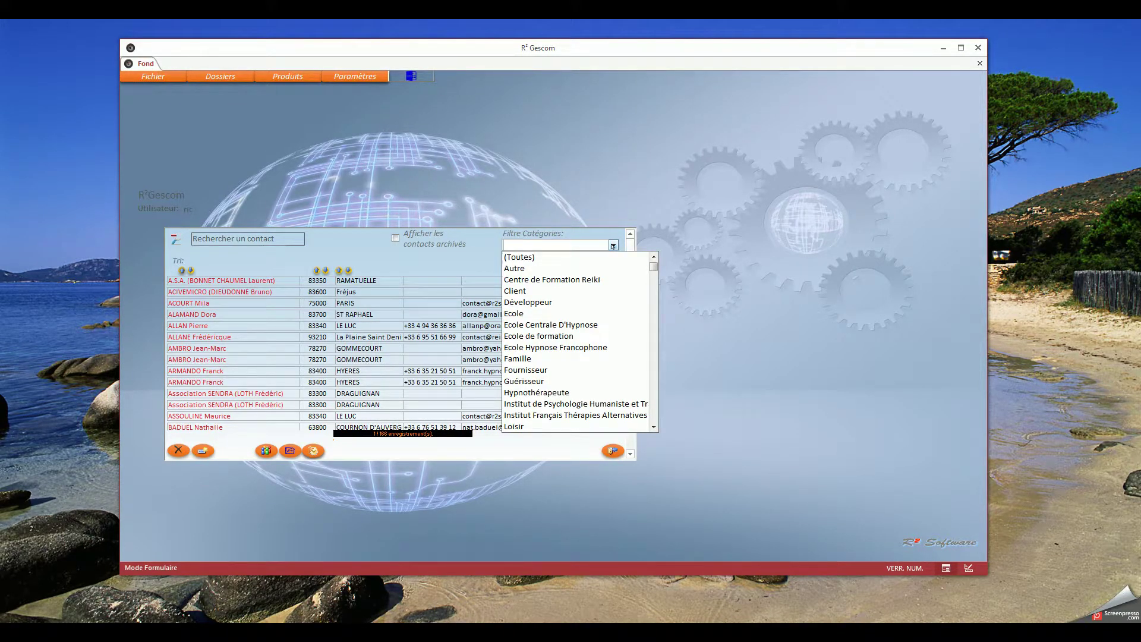
{"action": "type", "text": "salarié"}
{"action": "left_click", "coordinate": [532, 394]}
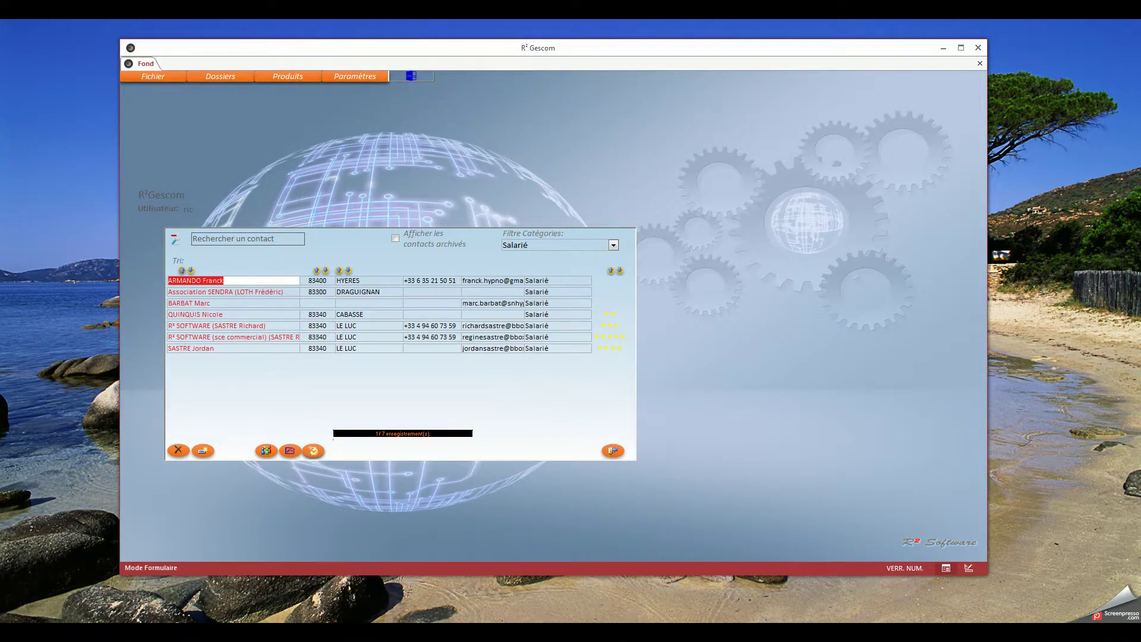
From the main R² SOFTWARE employee's contact record, open the planning and preview its August 2018 Gantt printout, archiving it in the GED.
{"action": "double_click", "coordinate": [224, 326]}
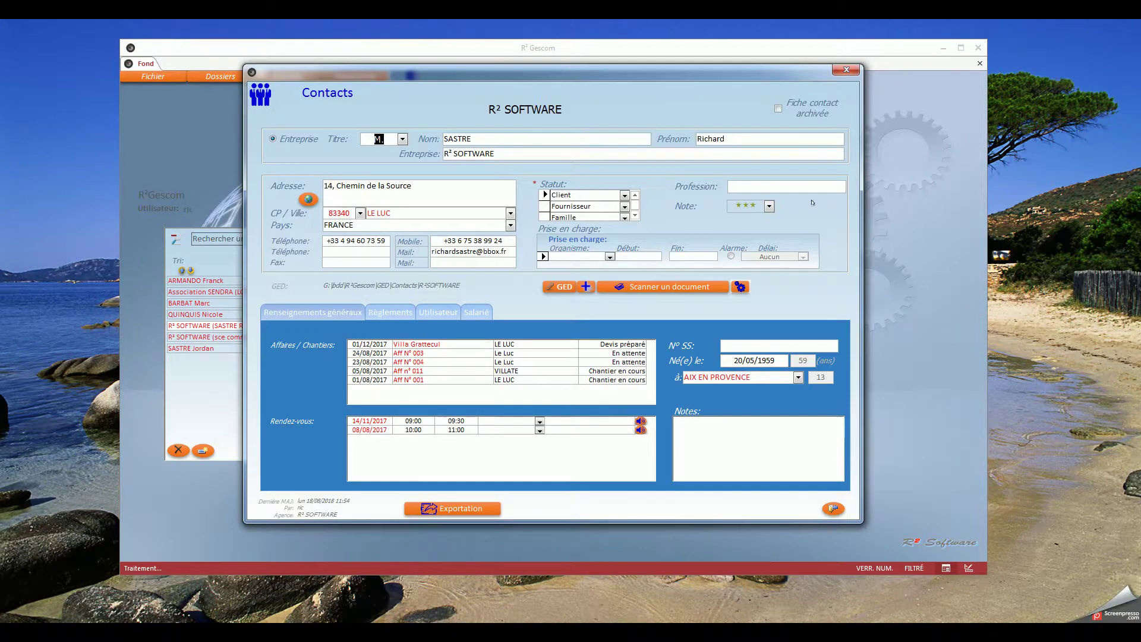
{"action": "left_click", "coordinate": [477, 312]}
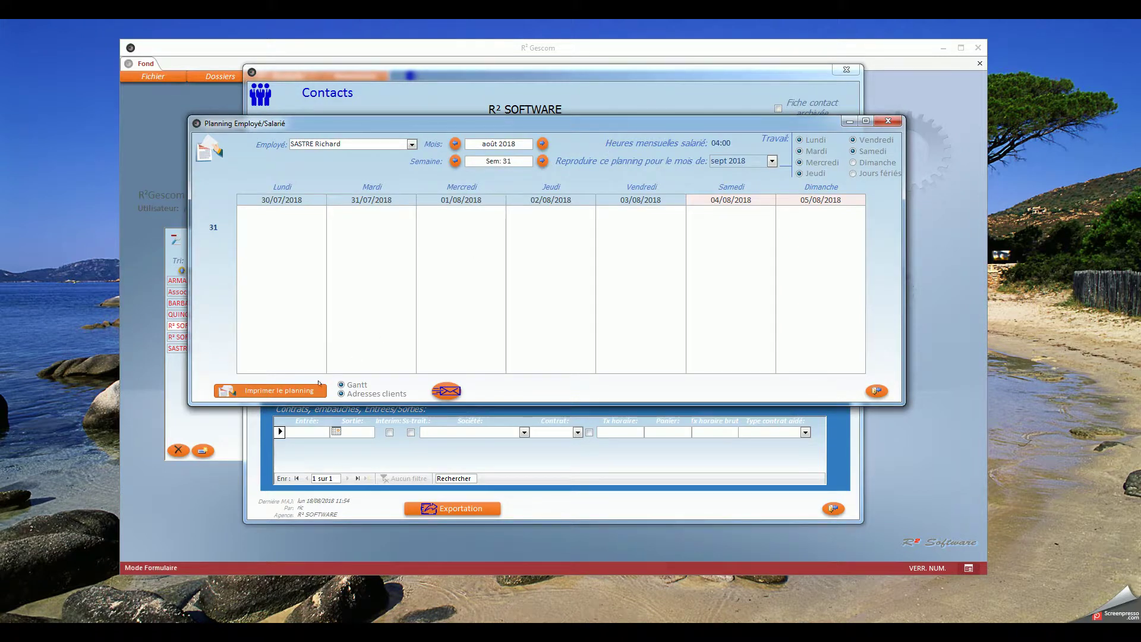
{"action": "left_click", "coordinate": [312, 394]}
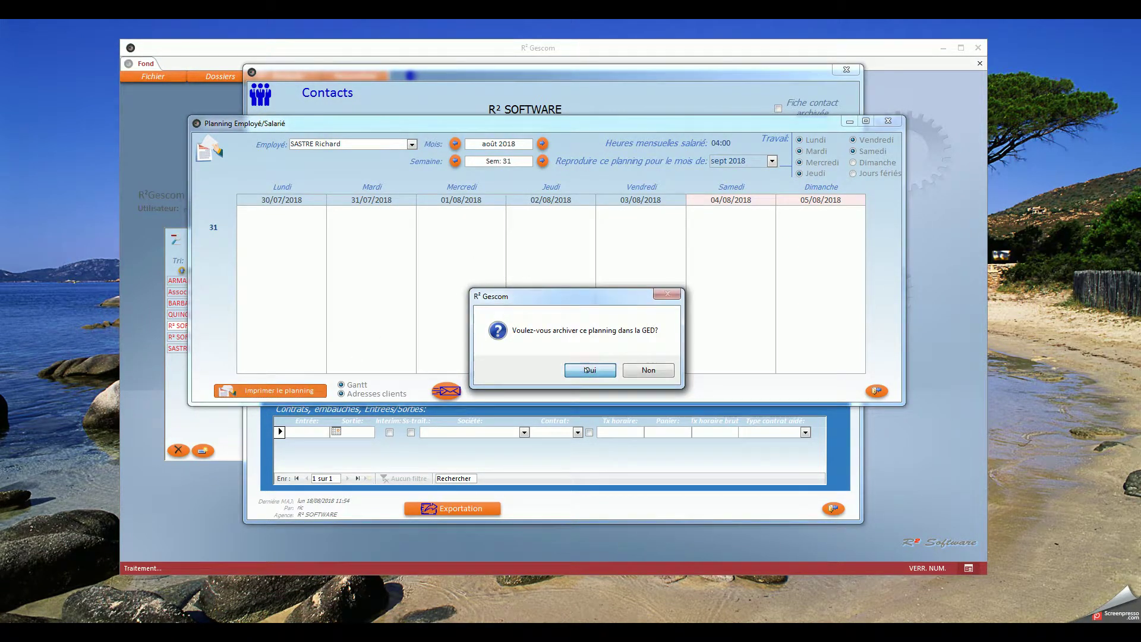
{"action": "left_click", "coordinate": [587, 370]}
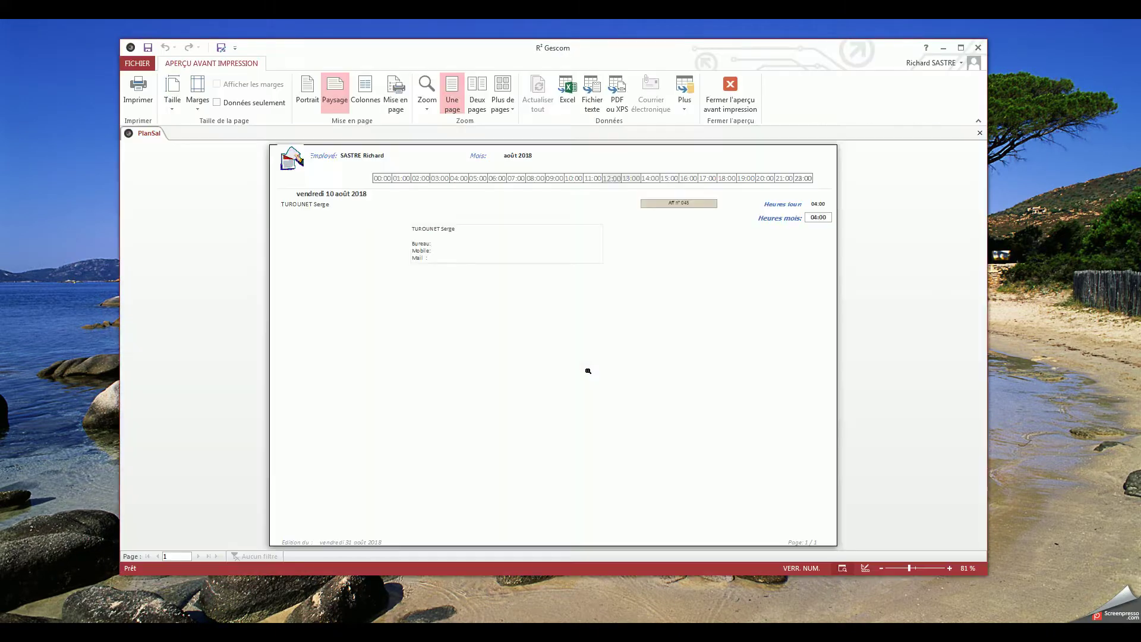
{"action": "left_click", "coordinate": [558, 204]}
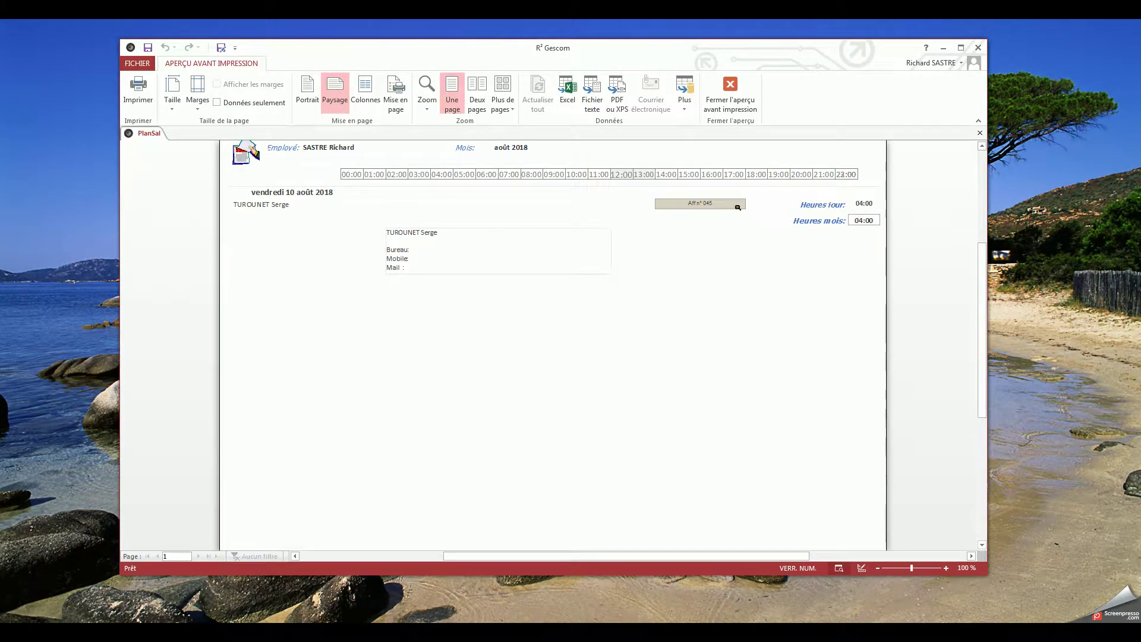
{"action": "left_click", "coordinate": [748, 101]}
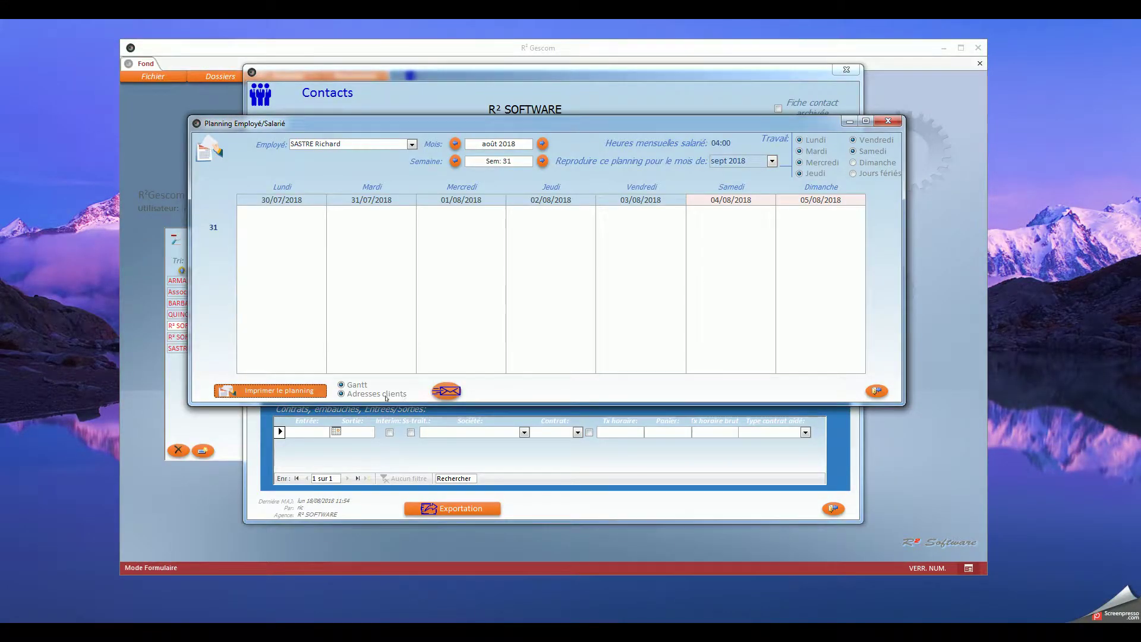
Preview the same August 2018 planning as a calendar instead of a Gantt chart, archive it in the GED, and close the contact record.
{"action": "left_click", "coordinate": [357, 392]}
{"action": "left_click", "coordinate": [273, 390]}
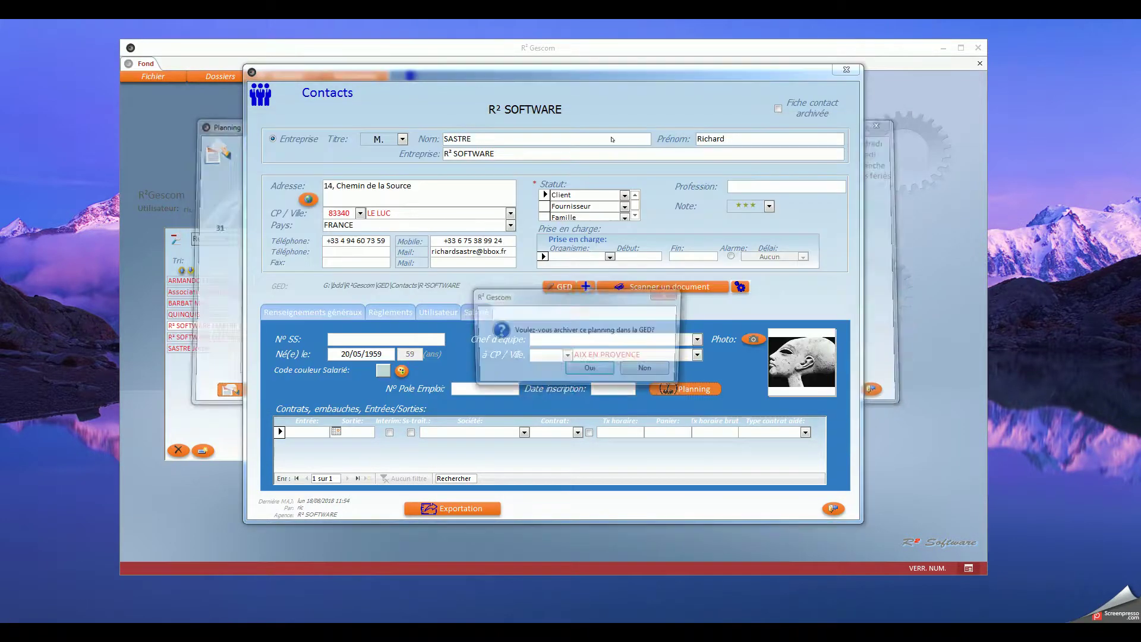
{"action": "left_click", "coordinate": [588, 369]}
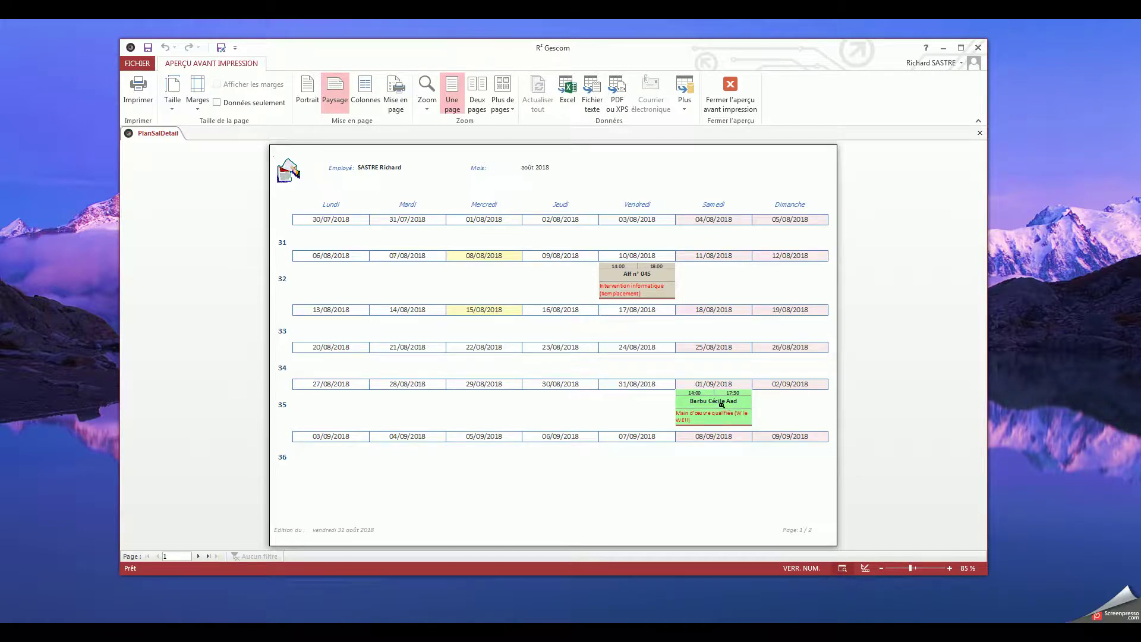
{"action": "left_click", "coordinate": [737, 106]}
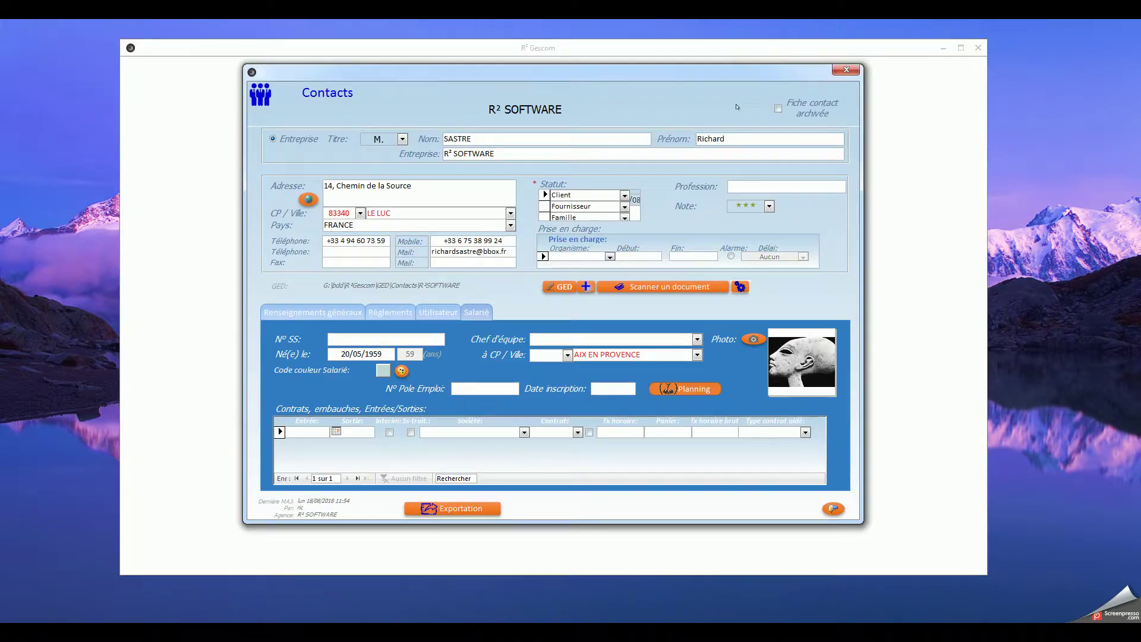
{"action": "left_click", "coordinate": [832, 508]}
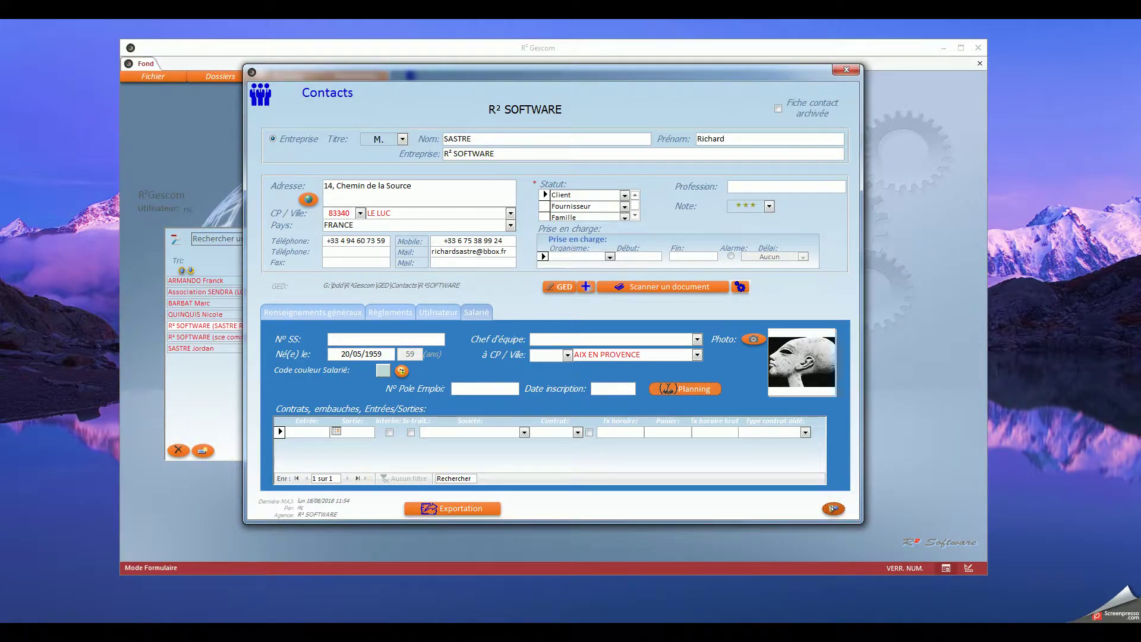
Close the current contact, open the employee planning of the R² SOFTWARE (sce commercial) contact and try to print August 2018 as a Gantt chart.
{"action": "left_click", "coordinate": [832, 509]}
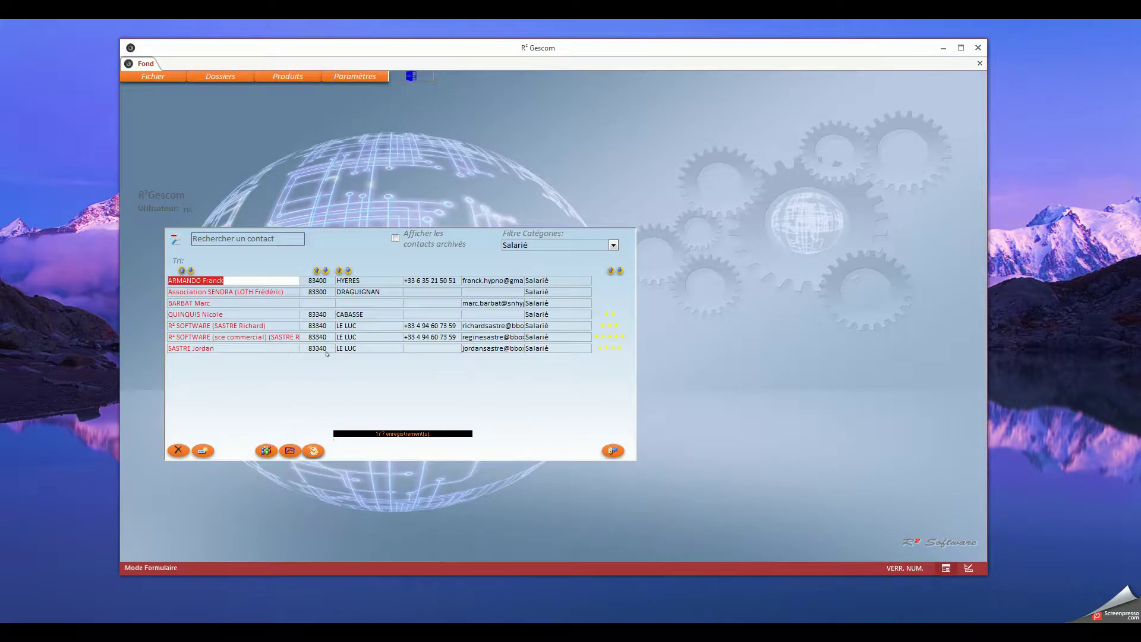
{"action": "double_click", "coordinate": [273, 337]}
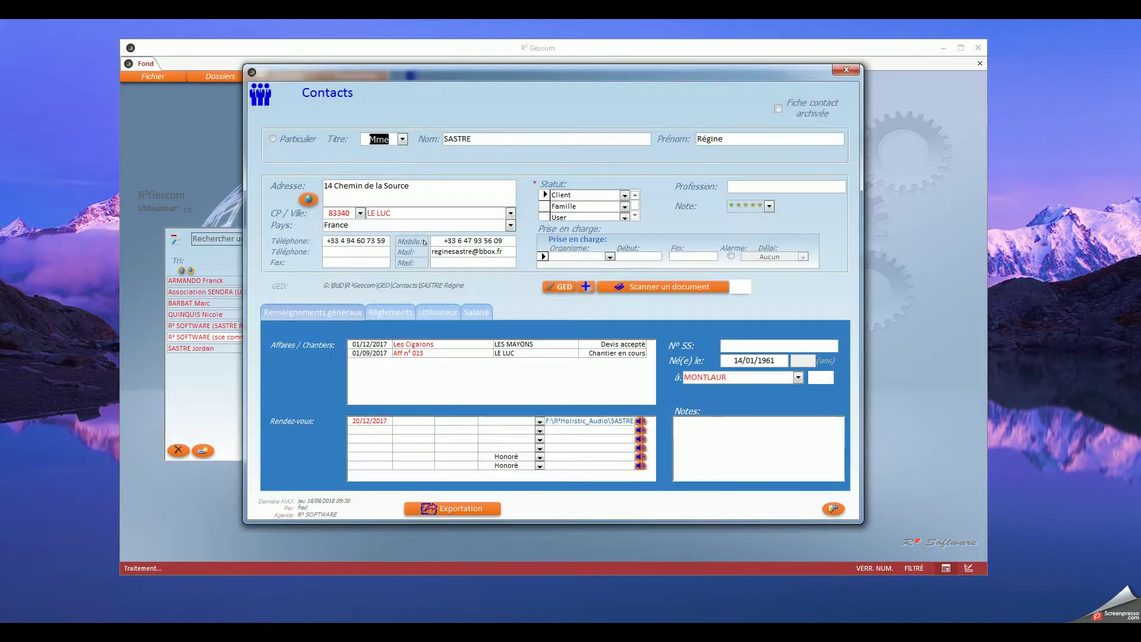
{"action": "left_click", "coordinate": [476, 315]}
{"action": "left_click", "coordinate": [694, 386]}
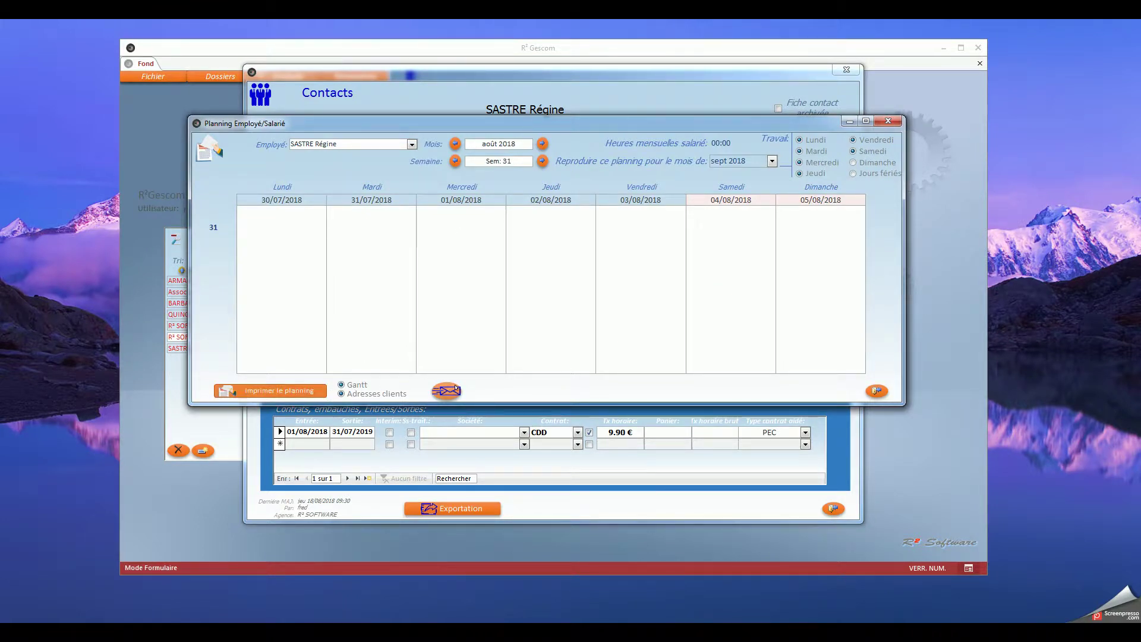
{"action": "left_click", "coordinate": [307, 392]}
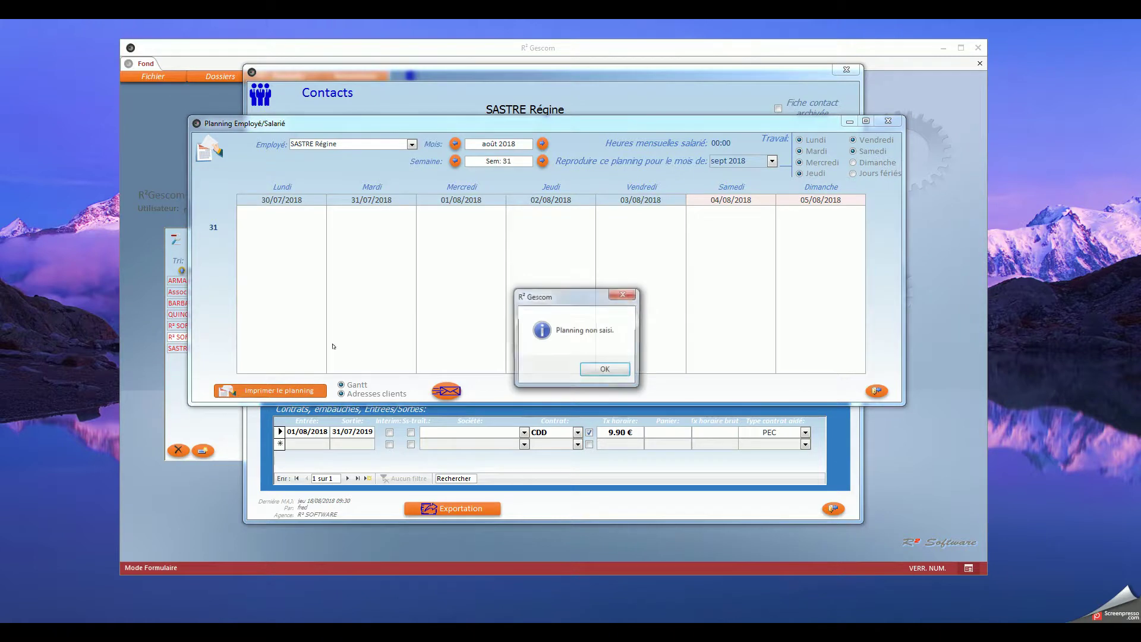
{"action": "left_click", "coordinate": [600, 370]}
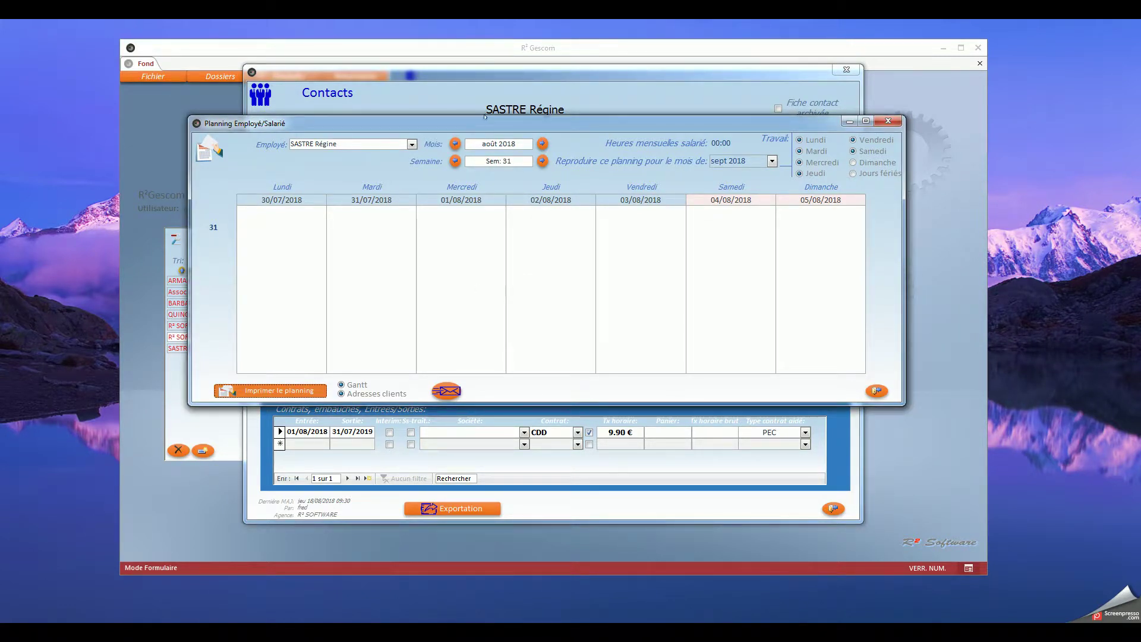
Go back to May 2018 in the employee's planning and preview its Gantt printout with client addresses, archiving it in the GED.
{"action": "left_click", "coordinate": [454, 145]}
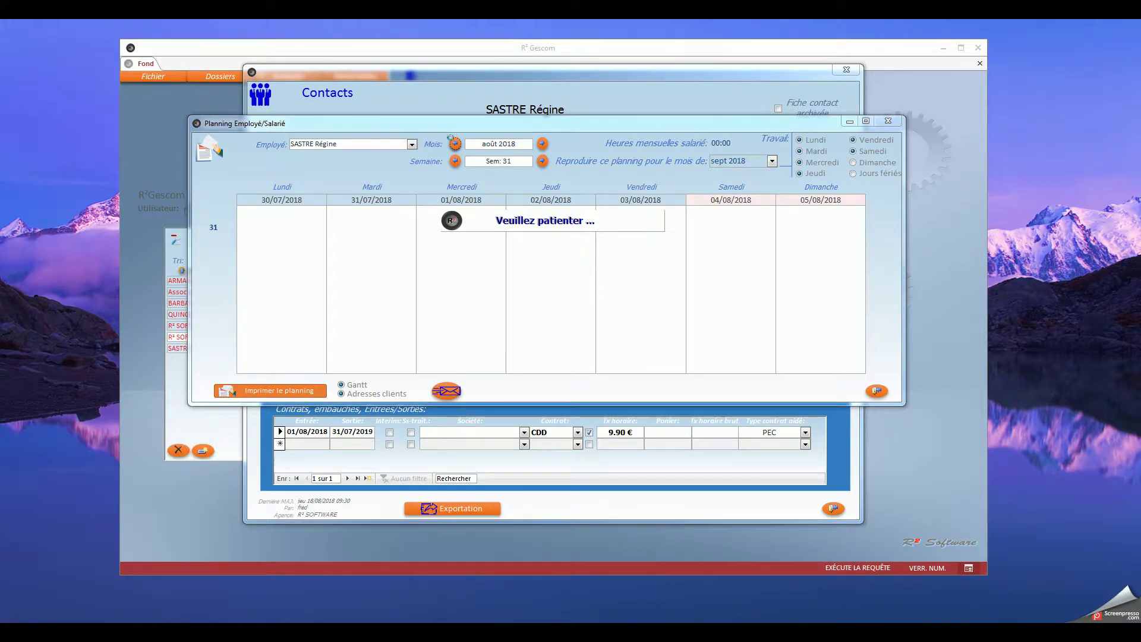
{"action": "left_click", "coordinate": [455, 144]}
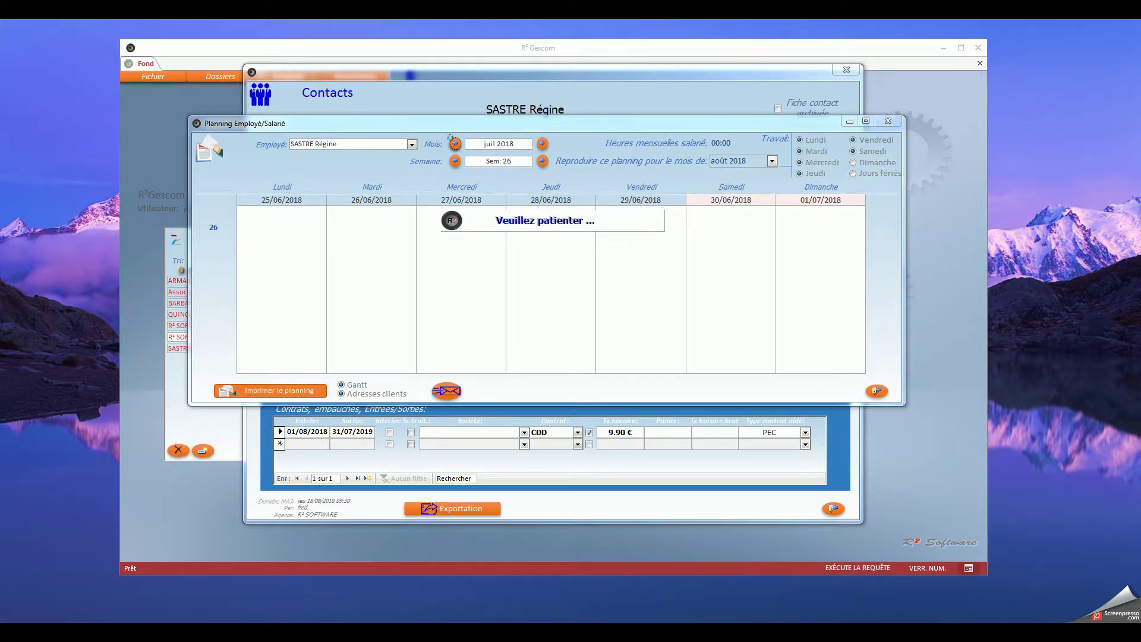
{"action": "left_click", "coordinate": [455, 145]}
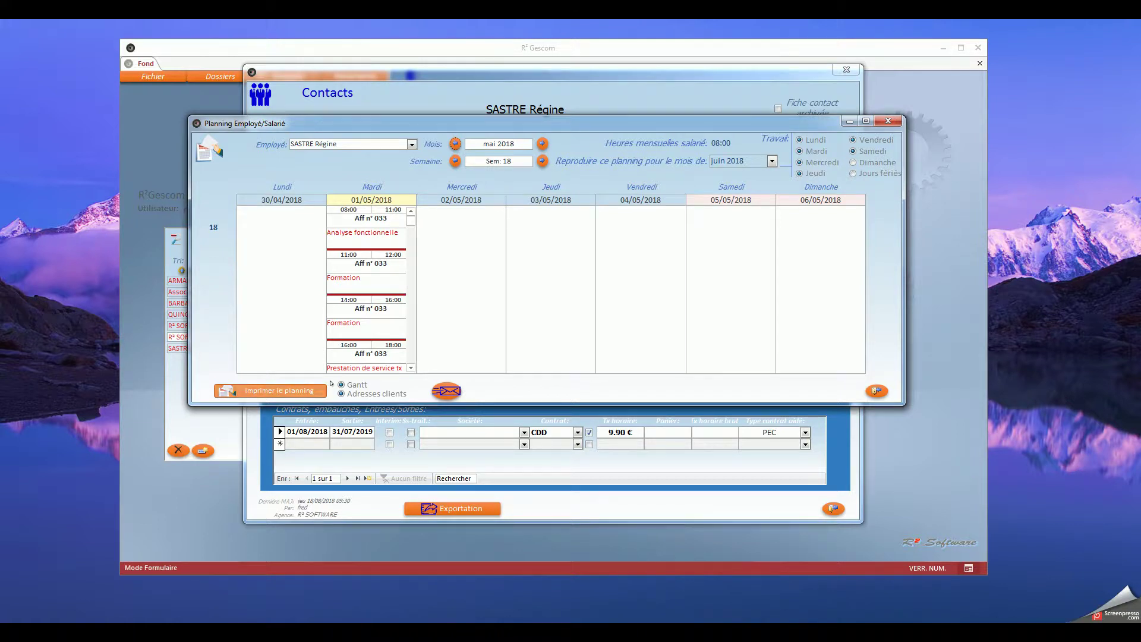
{"action": "left_click", "coordinate": [306, 384]}
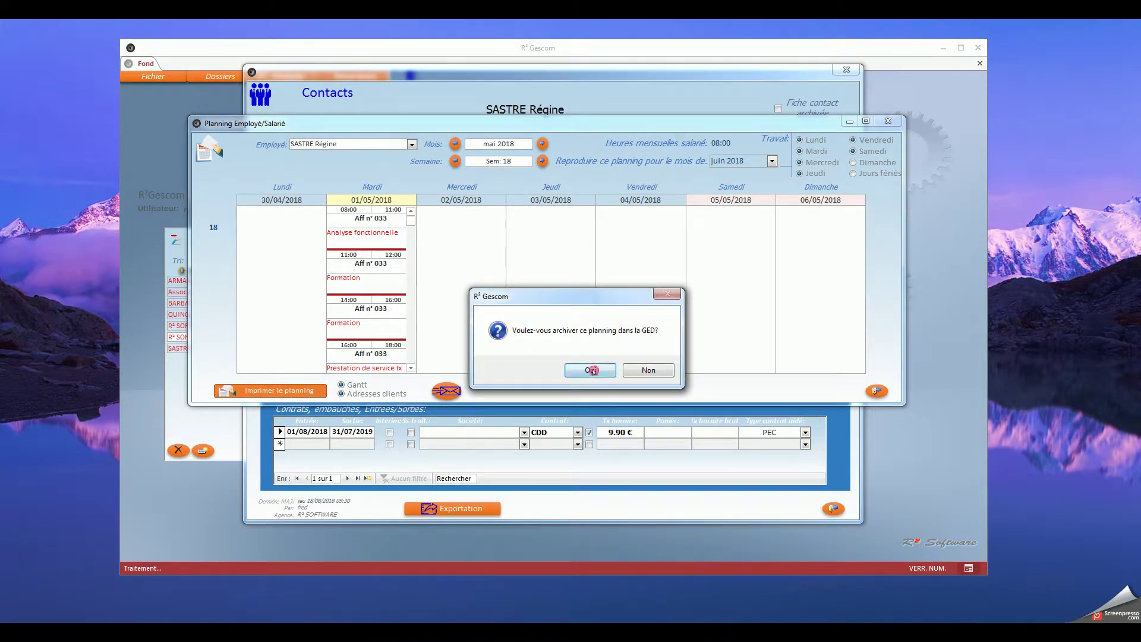
{"action": "left_click", "coordinate": [590, 371]}
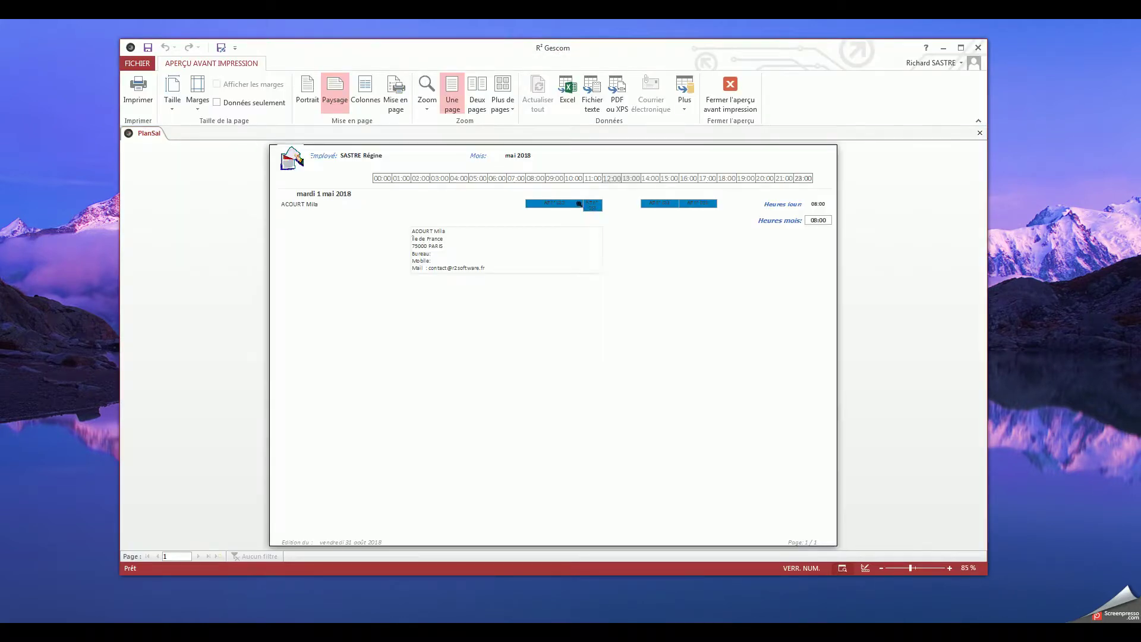
{"action": "left_click", "coordinate": [579, 204]}
{"action": "left_click", "coordinate": [731, 92]}
Email the May 2018 Gantt planning to the employee's registered address without archiving it in the GED.
{"action": "mouse_move", "coordinate": [671, 123]}
{"action": "left_mouse_down"}
{"action": "mouse_move", "coordinate": [665, 502]}
{"action": "mouse_move", "coordinate": [675, 143]}
{"action": "left_mouse_up"}
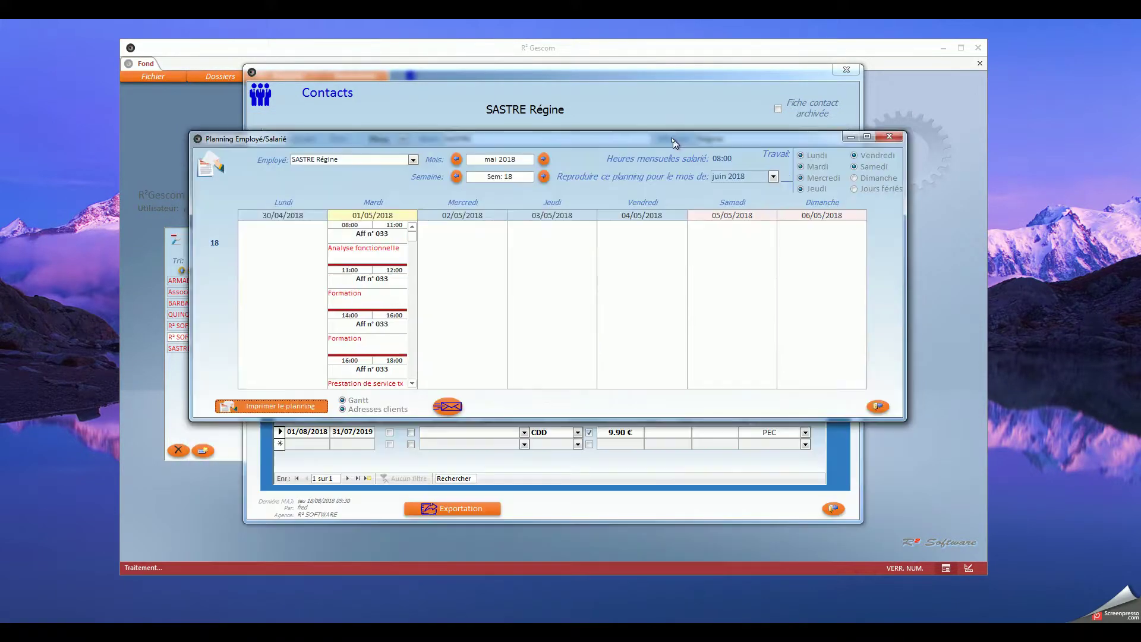
{"action": "left_click", "coordinate": [449, 407]}
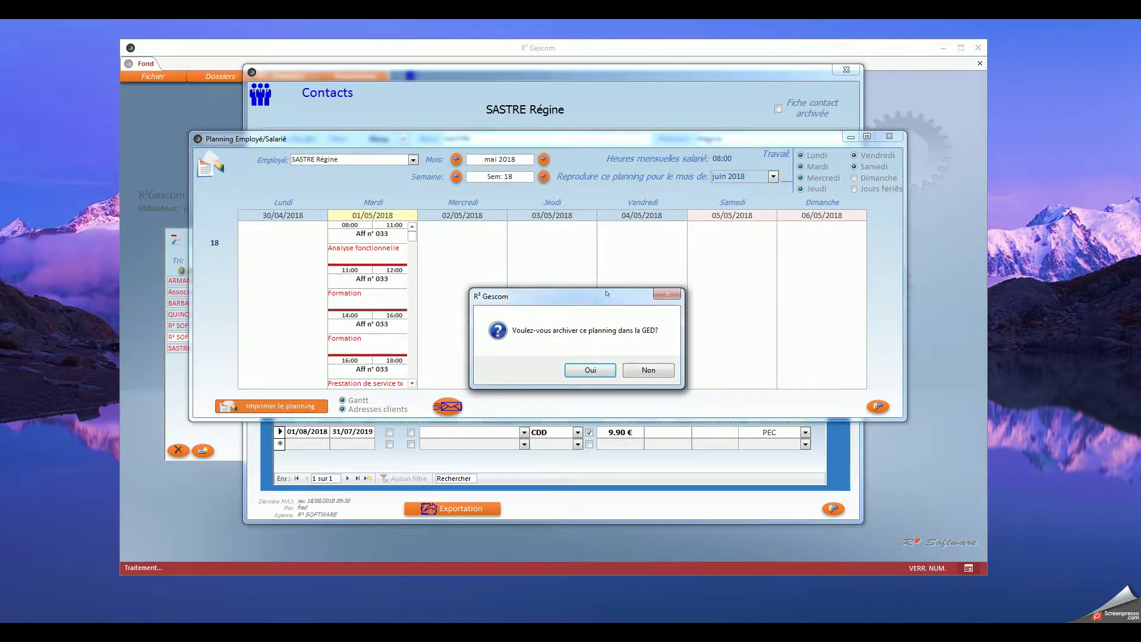
{"action": "left_click", "coordinate": [648, 370]}
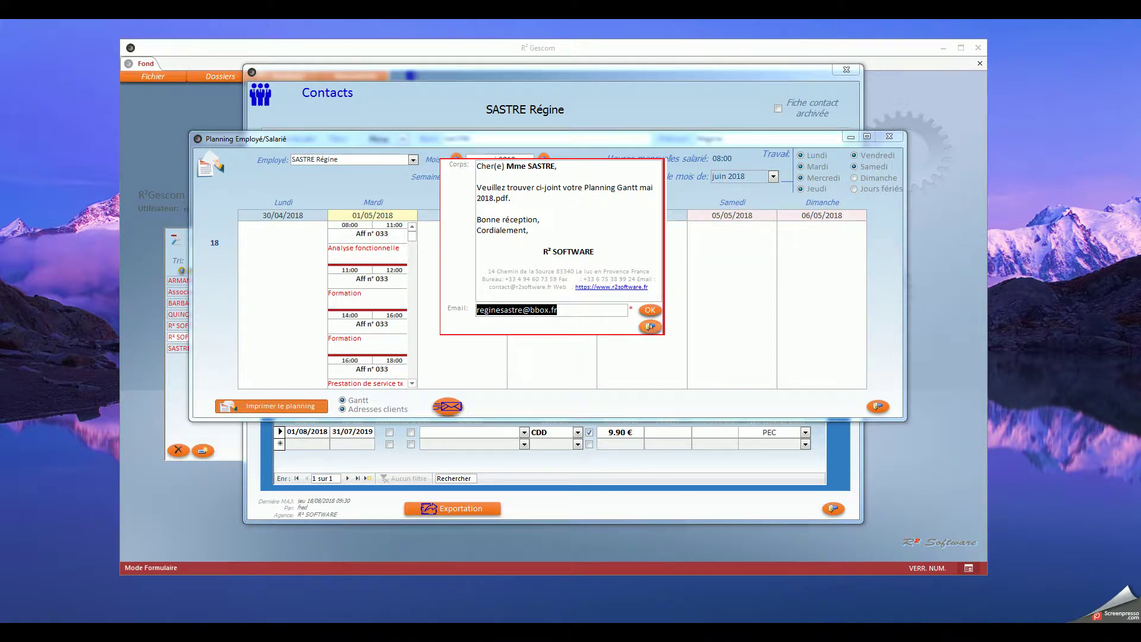
{"action": "left_click", "coordinate": [657, 313]}
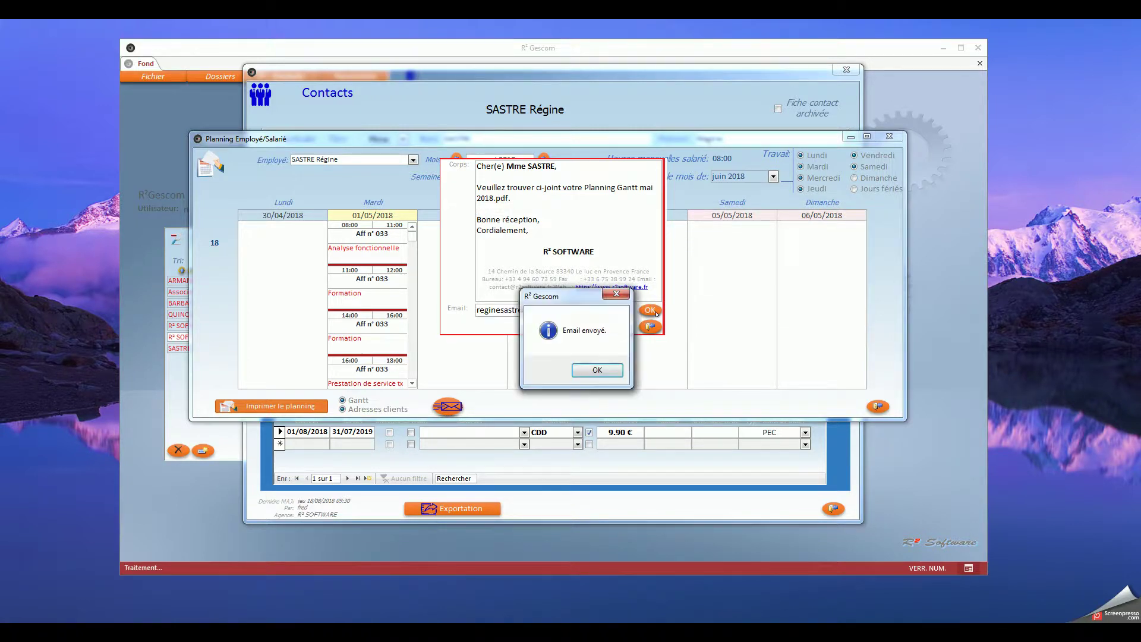
{"action": "left_click", "coordinate": [596, 370]}
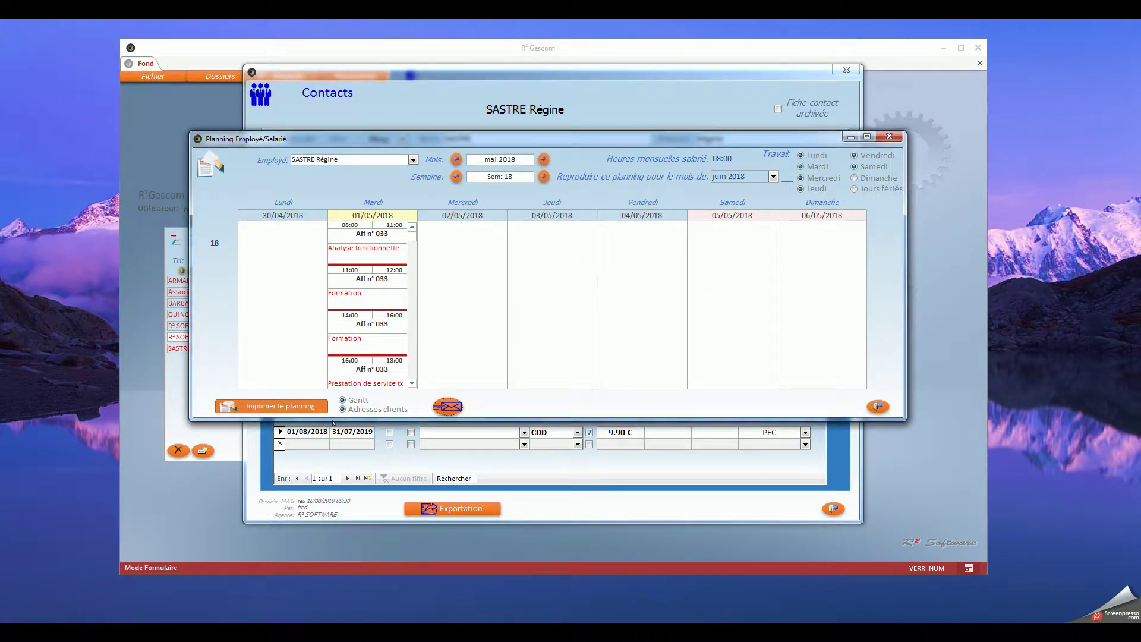
Email the May 2018 planning to the employee in detailed form instead of Gantt, archiving it in the GED.
{"action": "left_click", "coordinate": [449, 407]}
{"action": "left_click", "coordinate": [590, 369]}
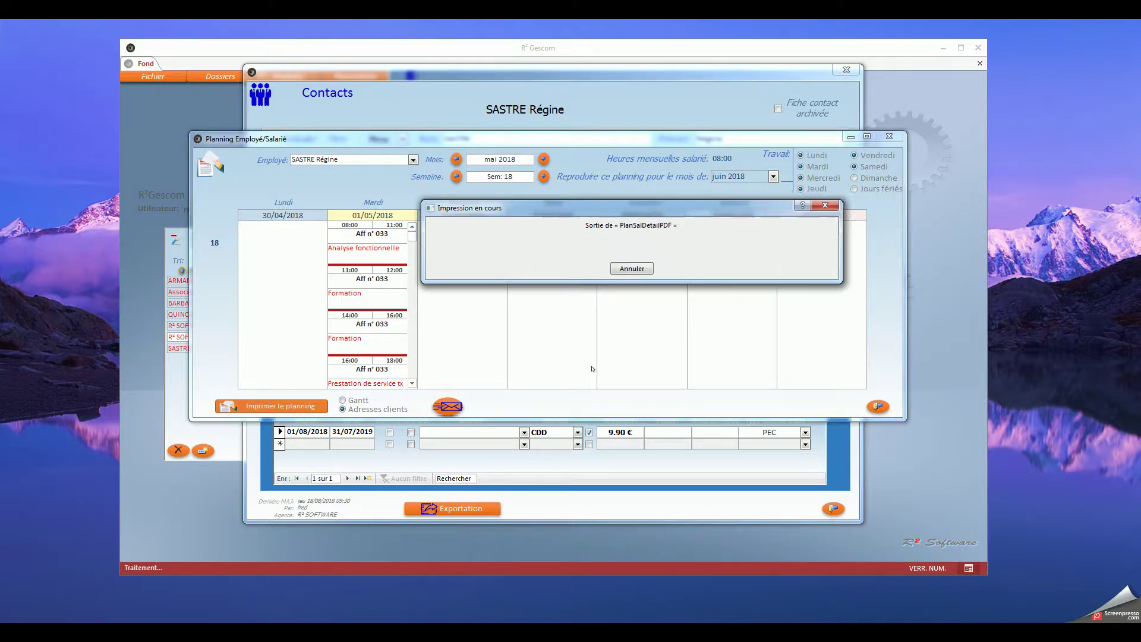
{"action": "left_click", "coordinate": [647, 310]}
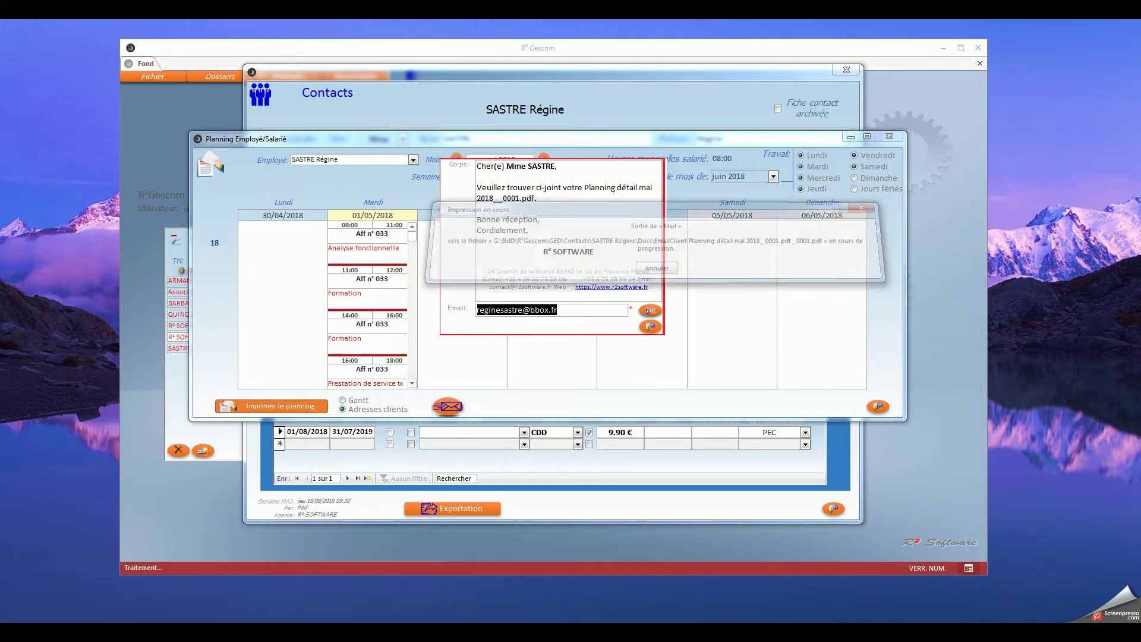
{"action": "left_click", "coordinate": [589, 367]}
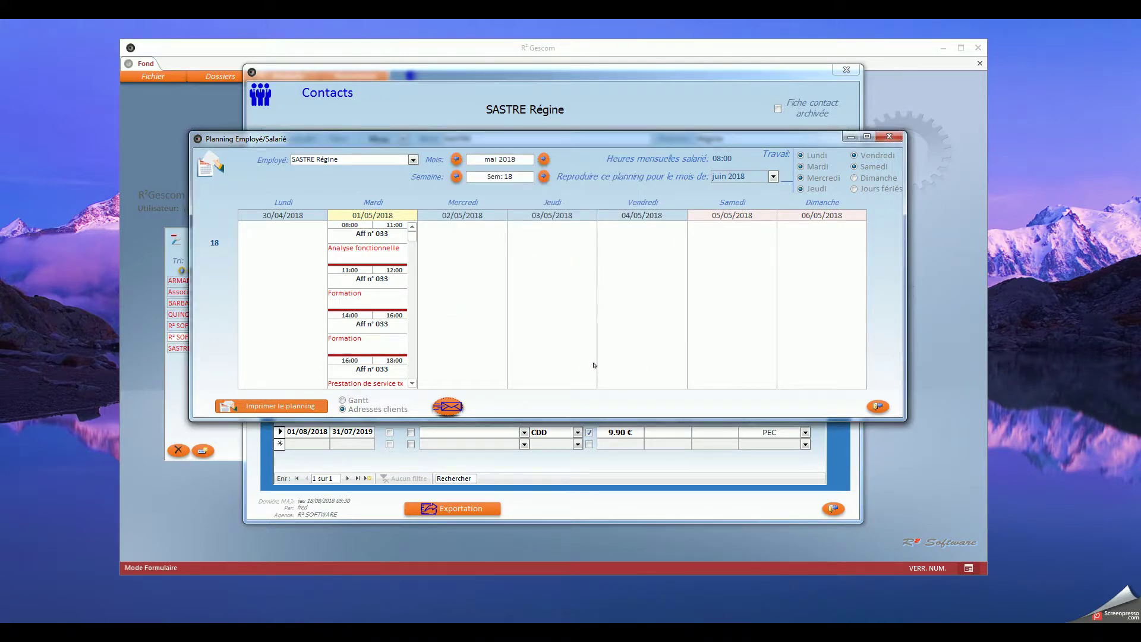
Close the planning, open the Docs folder in the contact's GED, sort it by modification date and widen the file name column.
{"action": "left_click", "coordinate": [877, 407]}
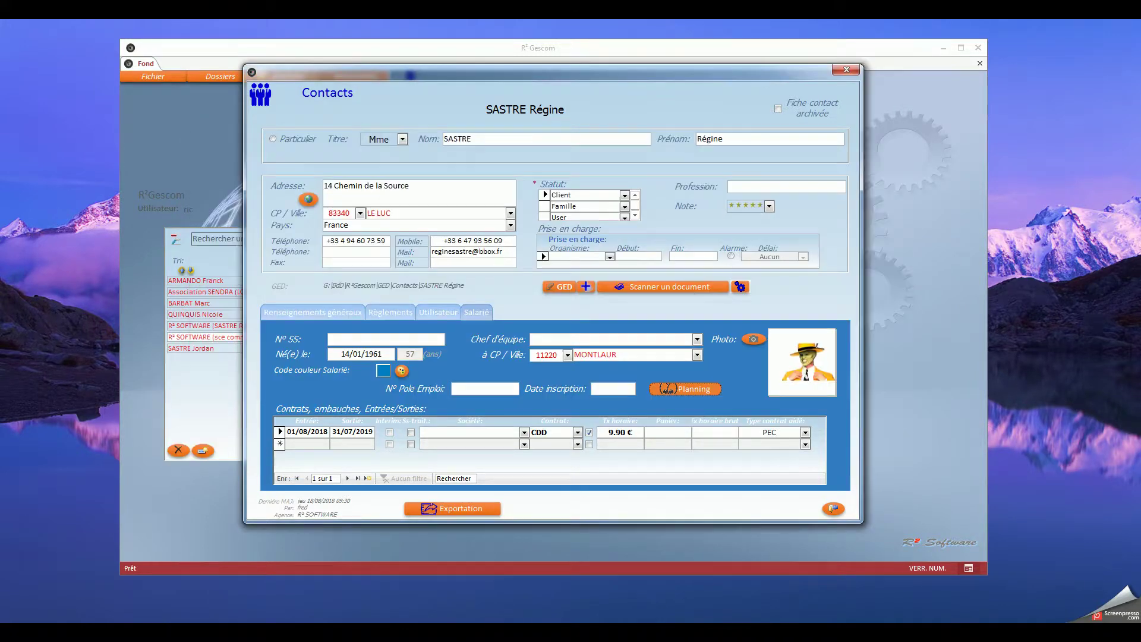
{"action": "left_click", "coordinate": [560, 287]}
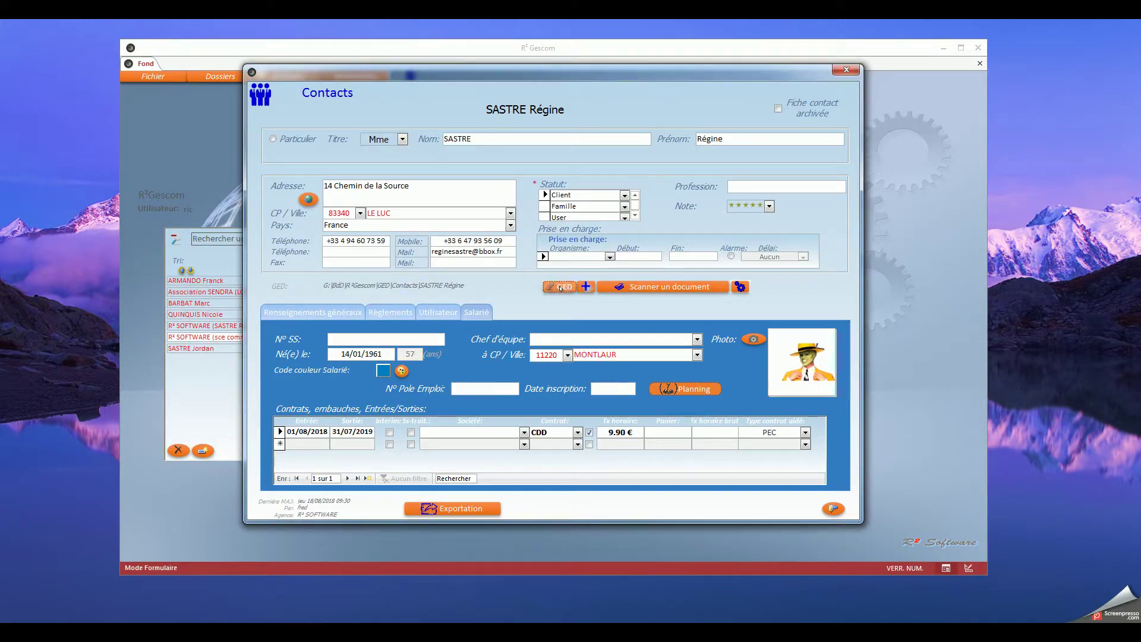
{"action": "left_click_drag", "start_coordinate": [1140, 152], "coordinate": [533, 157]}
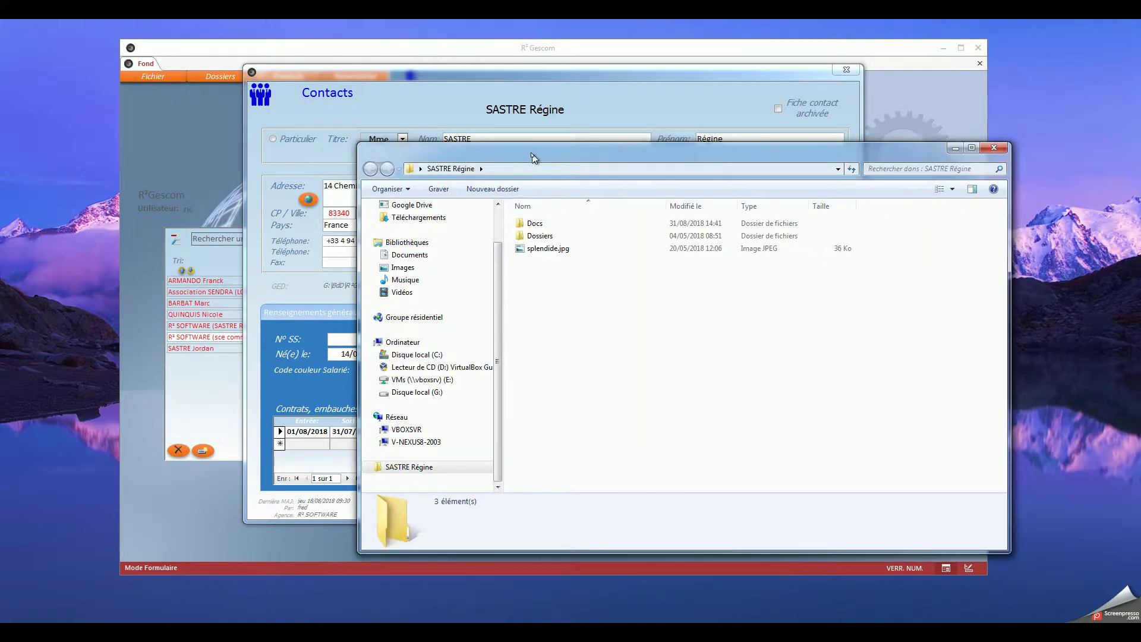
{"action": "double_click", "coordinate": [536, 223]}
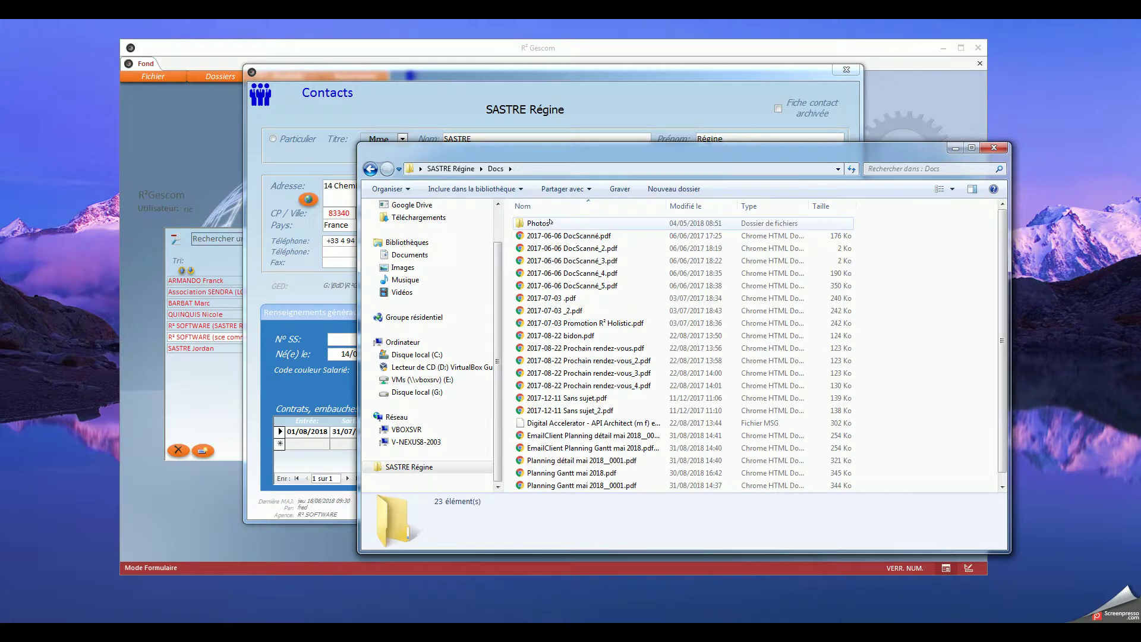
{"action": "left_click", "coordinate": [702, 206]}
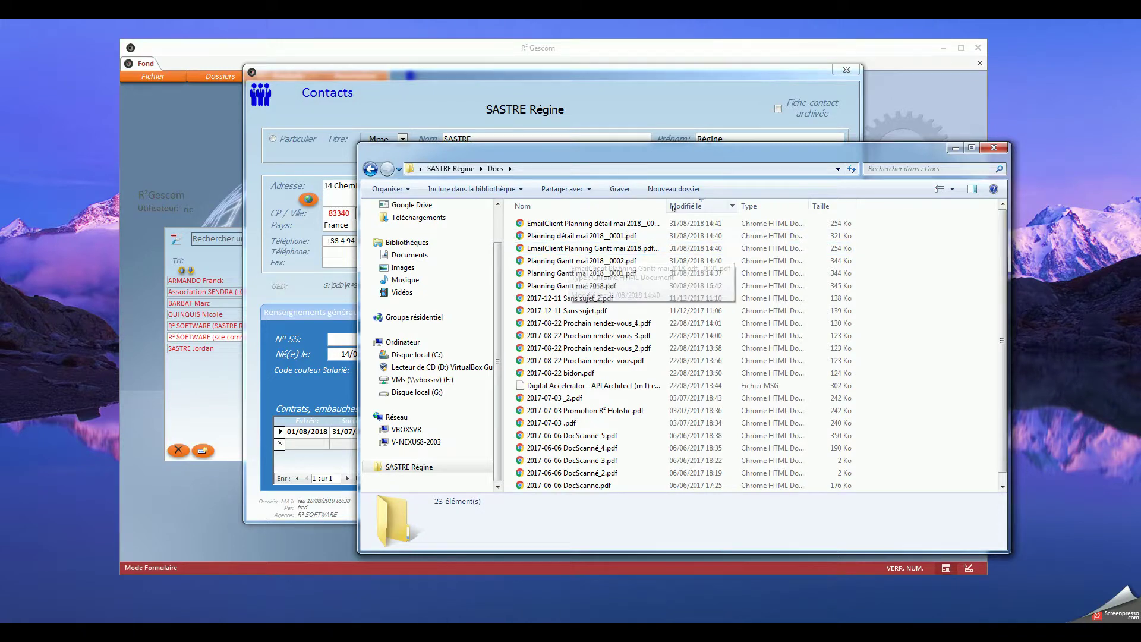
{"action": "left_click_drag", "start_coordinate": [666, 207], "coordinate": [742, 208]}
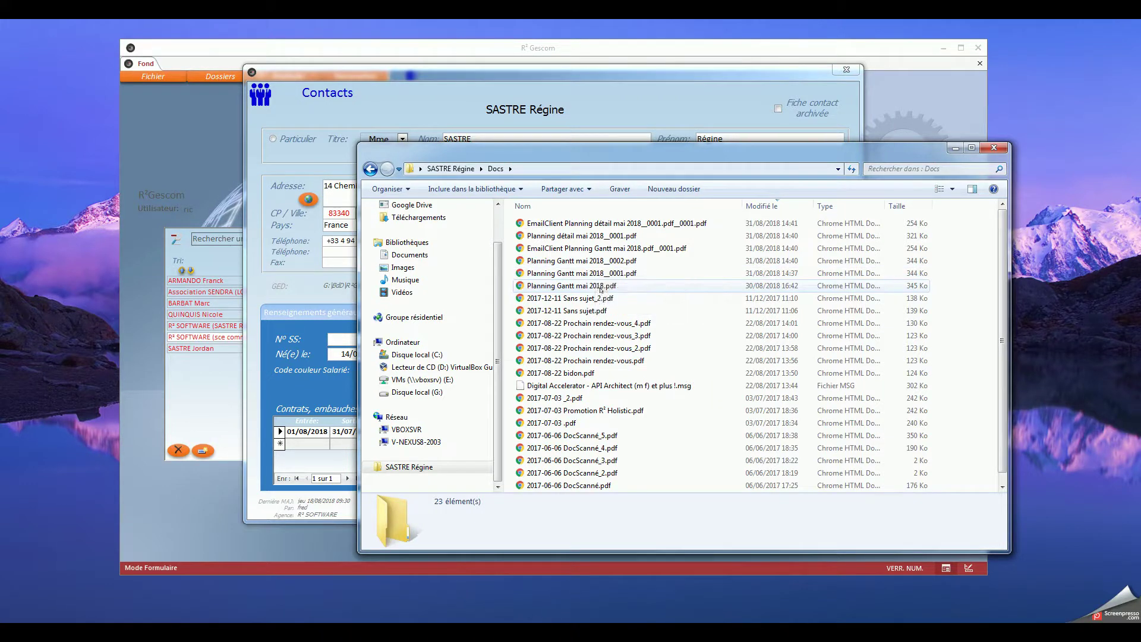
View the archived Planning Gantt mai 2018__0002.pdf and the EmailClient Planning Gantt mai 2018.pdf__0001.pdf message copy, closing each one.
{"action": "left_click", "coordinate": [604, 262]}
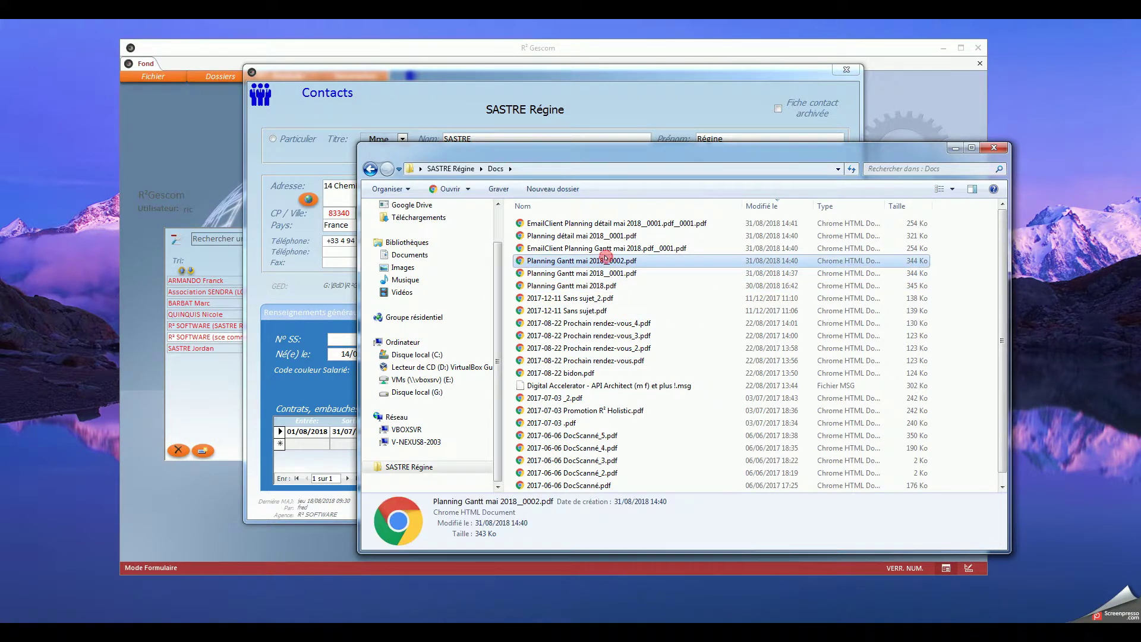
{"action": "left_click", "coordinate": [597, 286], "text": "shift"}
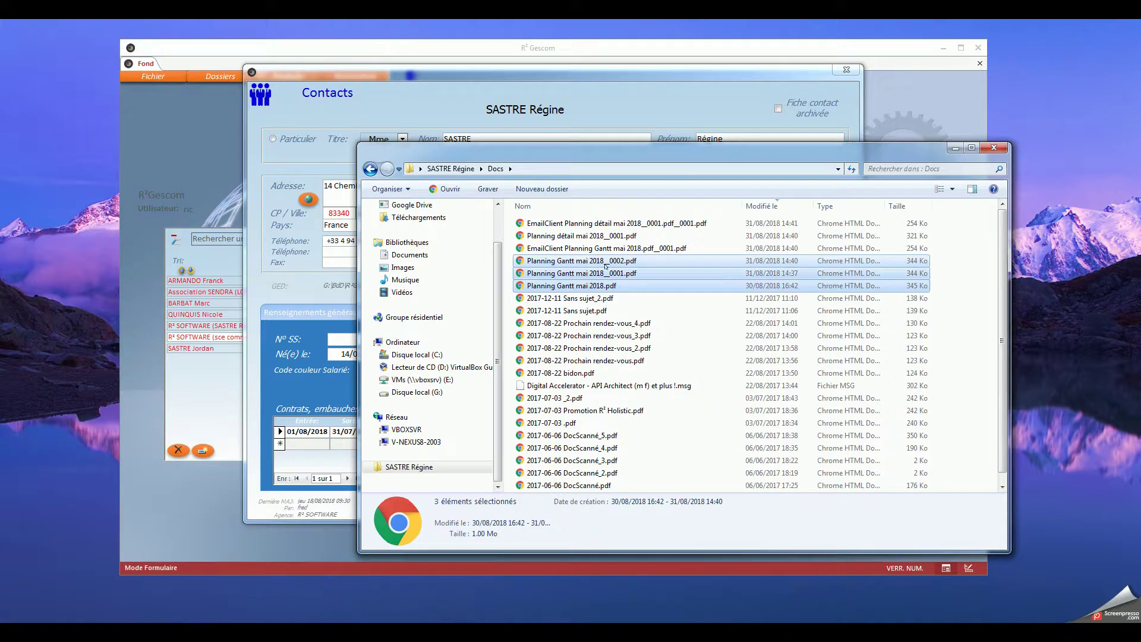
{"action": "left_click", "coordinate": [653, 260]}
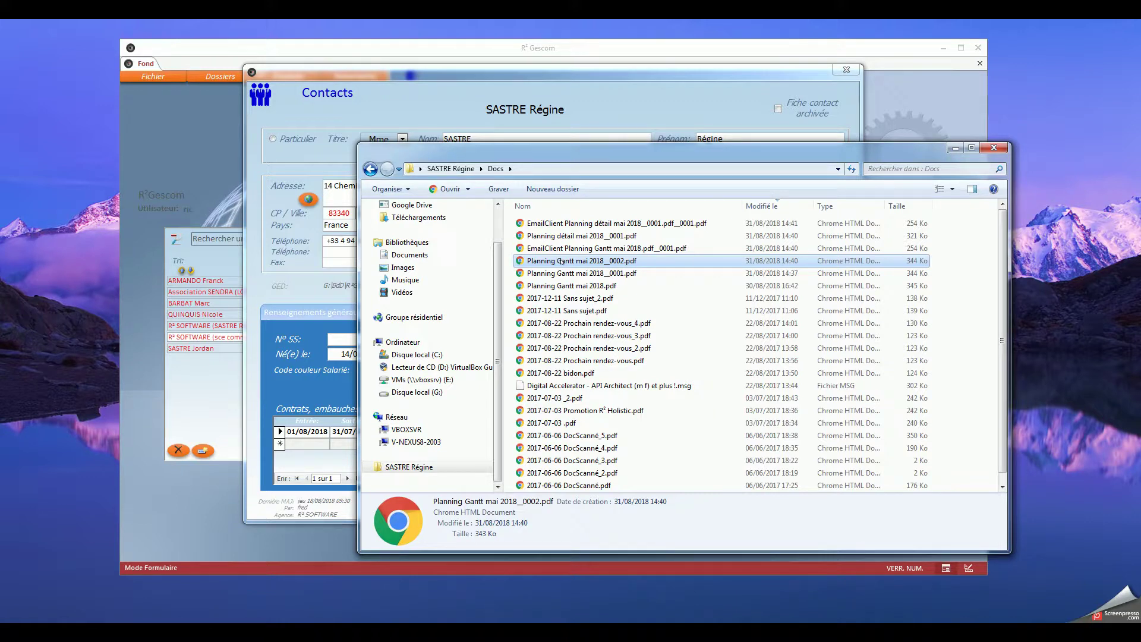
{"action": "double_click", "coordinate": [561, 262]}
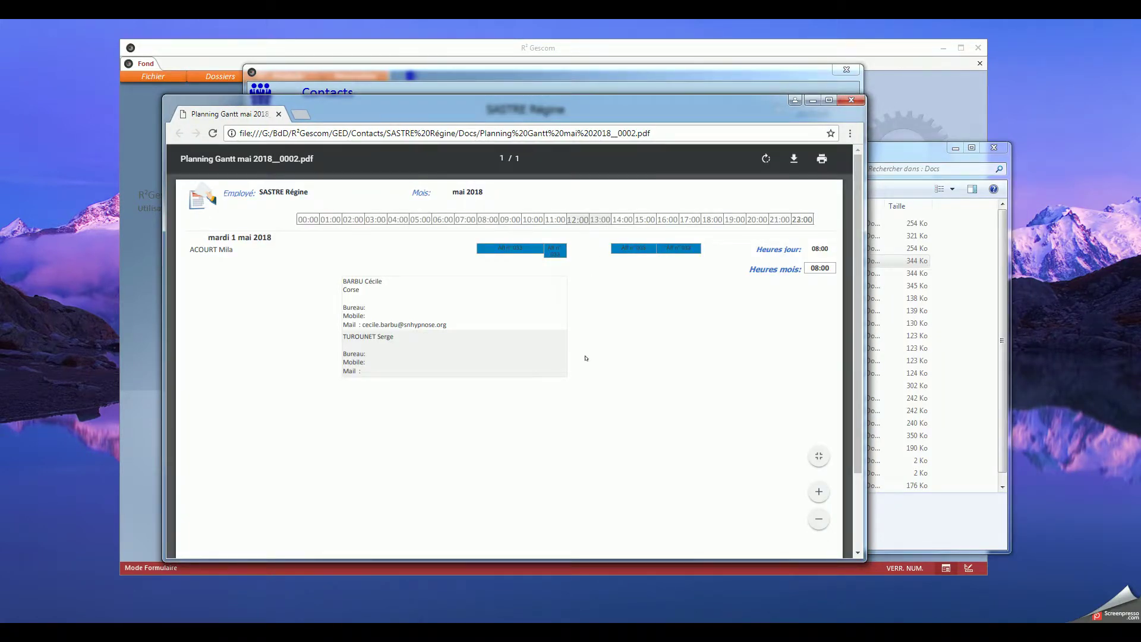
{"action": "left_click", "coordinate": [585, 320]}
{"action": "left_click", "coordinate": [856, 102]}
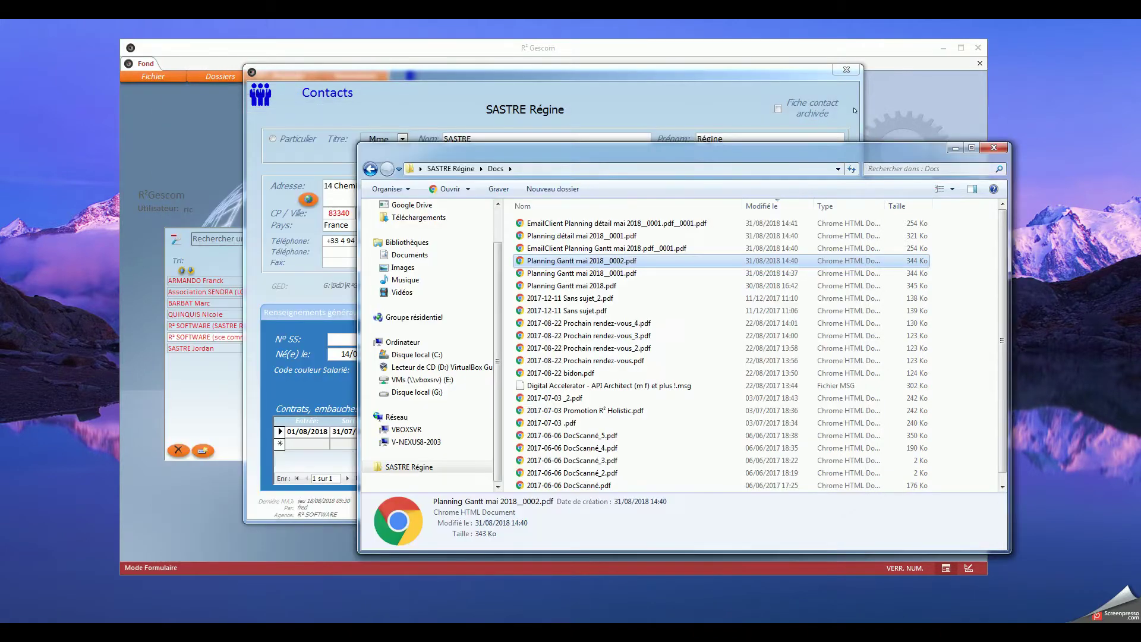
{"action": "double_click", "coordinate": [621, 247]}
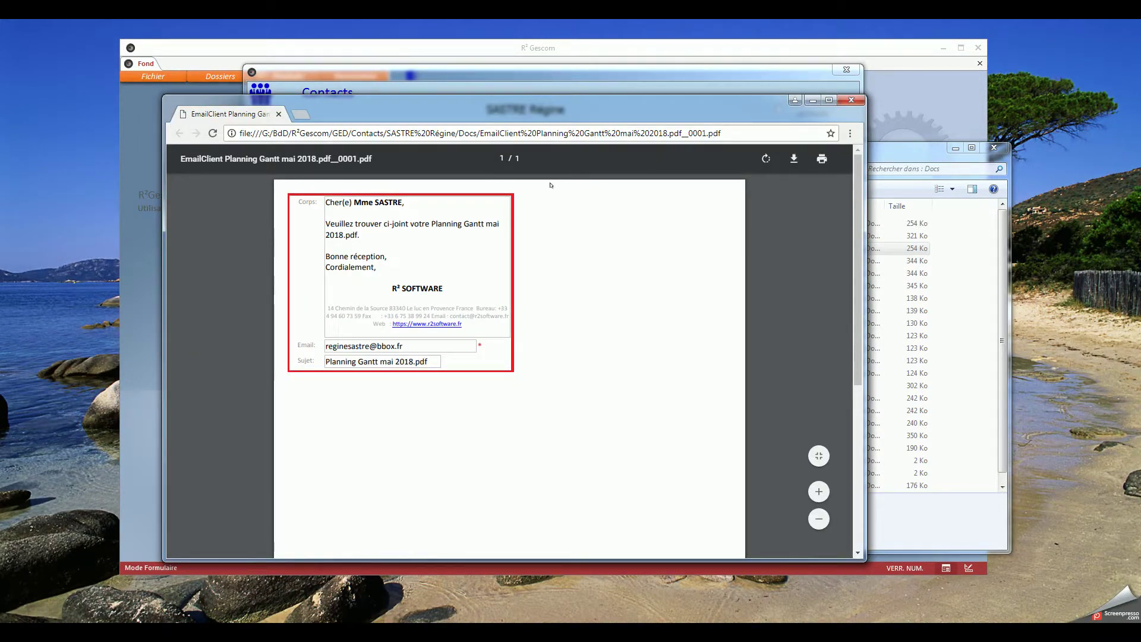
{"action": "left_click", "coordinate": [850, 100]}
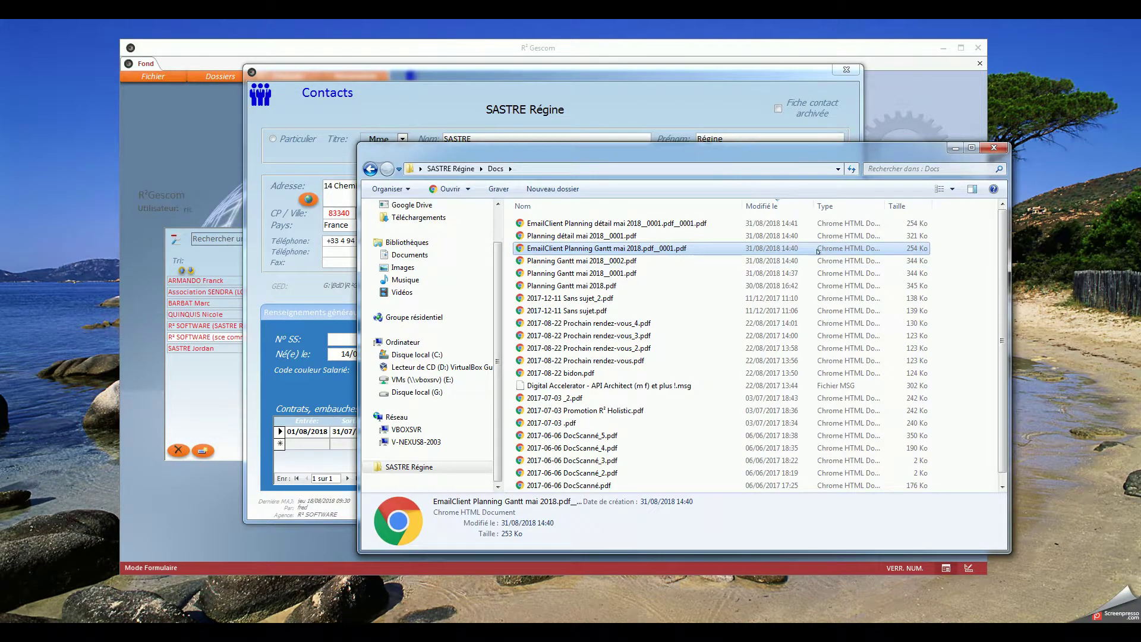
Examine both pages of Planning détail mai 2018__0001.pdf, close it and open the matching EmailClient message copy.
{"action": "left_click", "coordinate": [629, 237]}
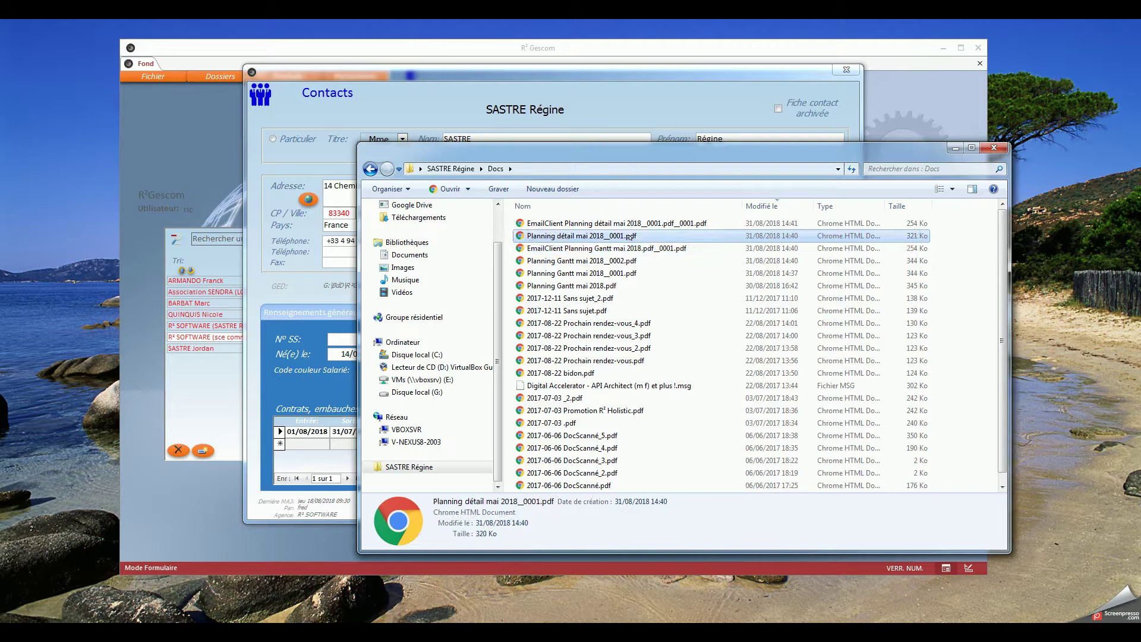
{"action": "double_click", "coordinate": [628, 237]}
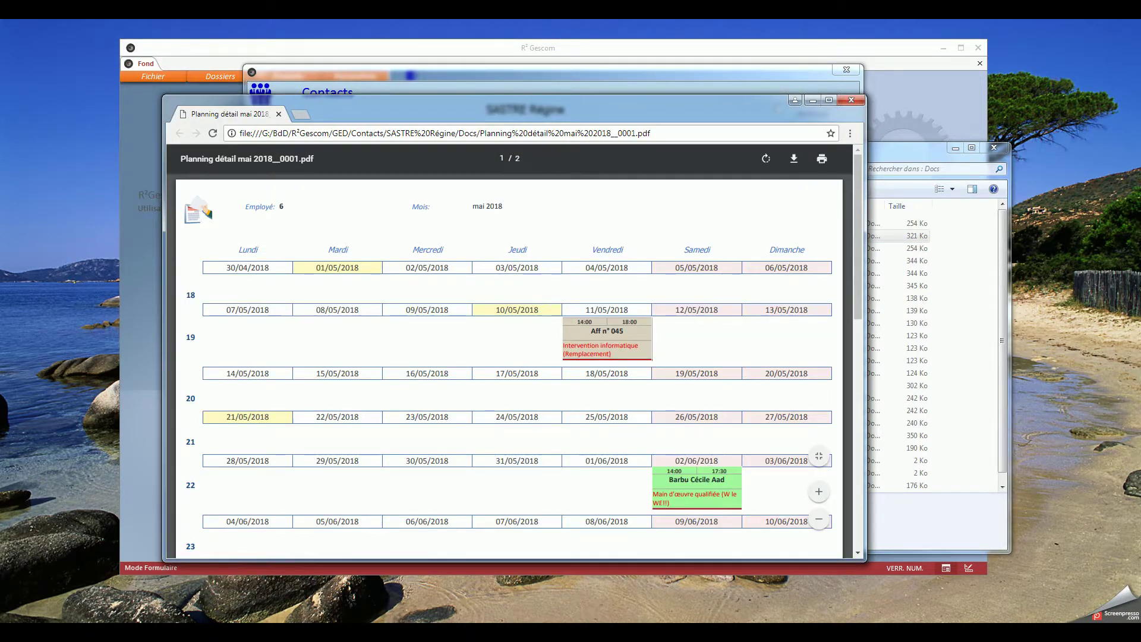
{"action": "scroll", "coordinate": [606, 486], "scroll_direction": "down", "scroll_amount": 8}
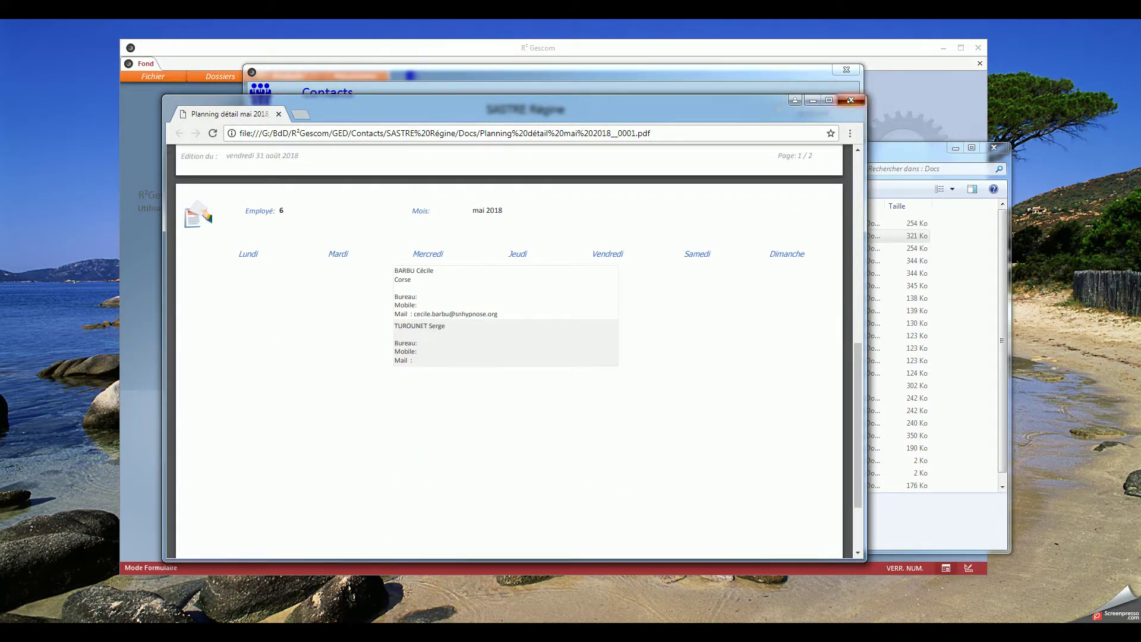
{"action": "left_click", "coordinate": [850, 101]}
{"action": "double_click", "coordinate": [615, 222]}
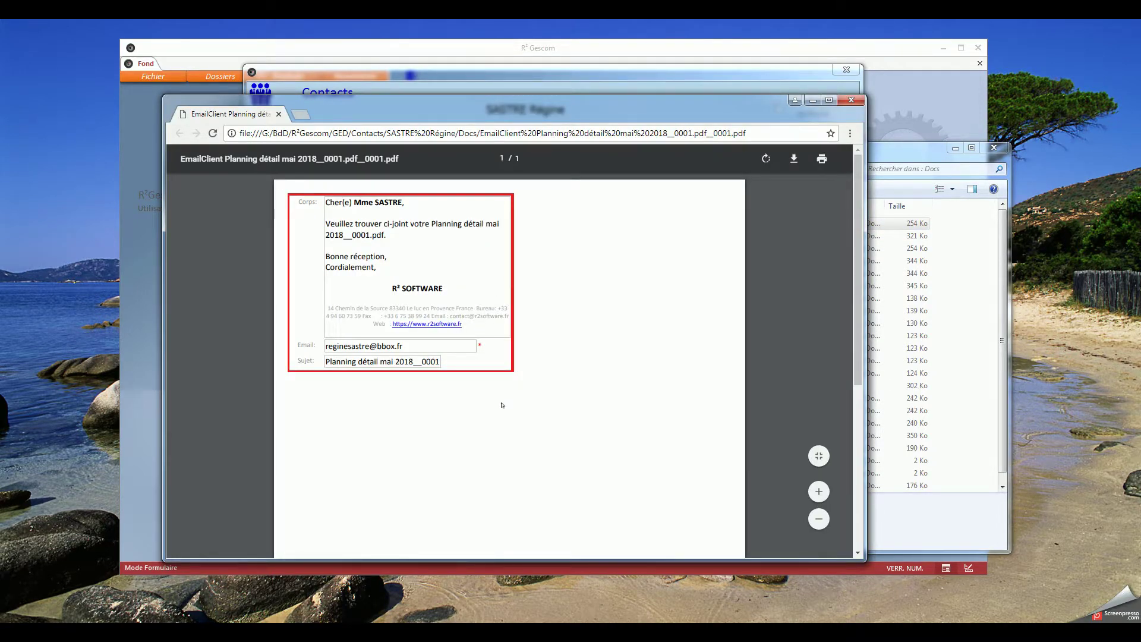
Close the archived message copy, the Docs folder and the contact record.
{"action": "left_click", "coordinate": [856, 102]}
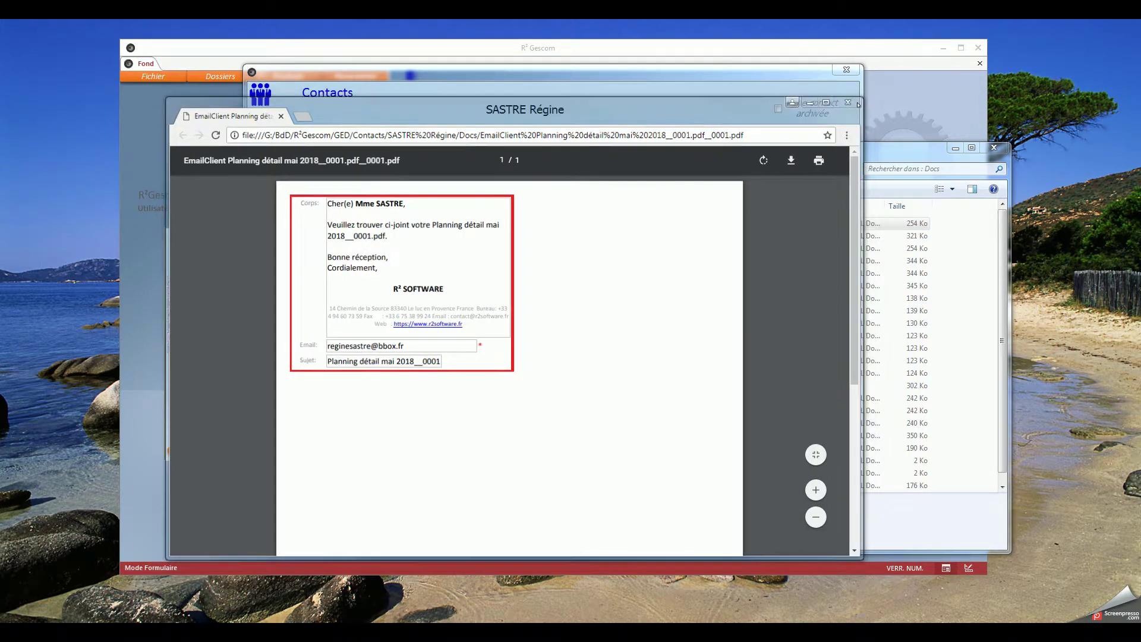
{"action": "left_click", "coordinate": [993, 147]}
{"action": "left_click", "coordinate": [846, 70]}
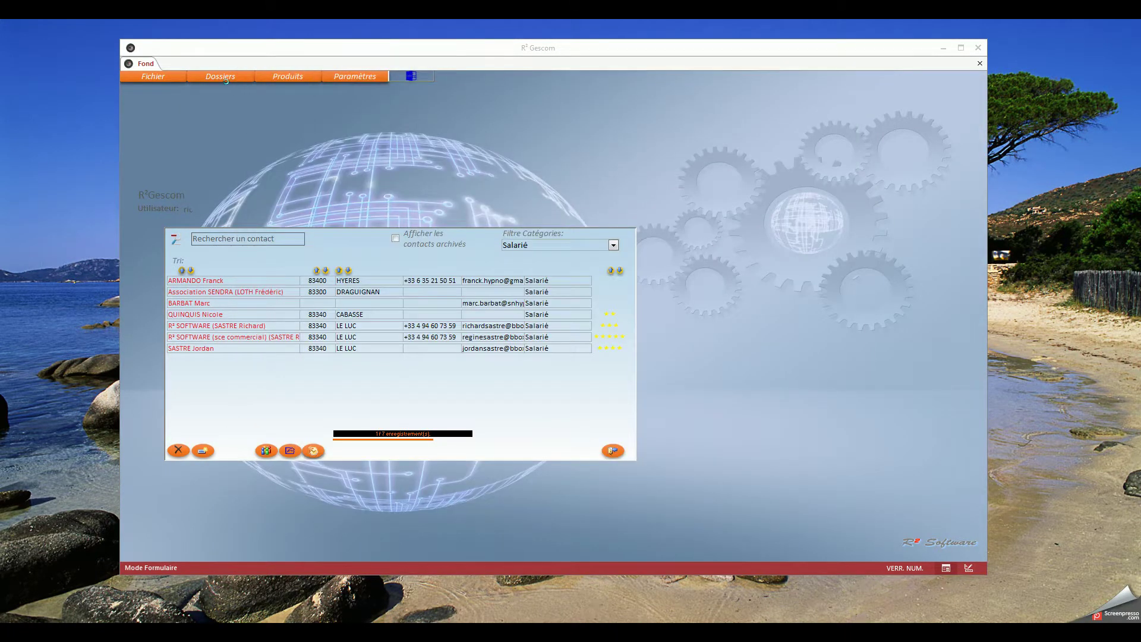
List the Affaires for May, open Aff n° 033 with the accepted quote and display its planning.
{"action": "left_click", "coordinate": [232, 78]}
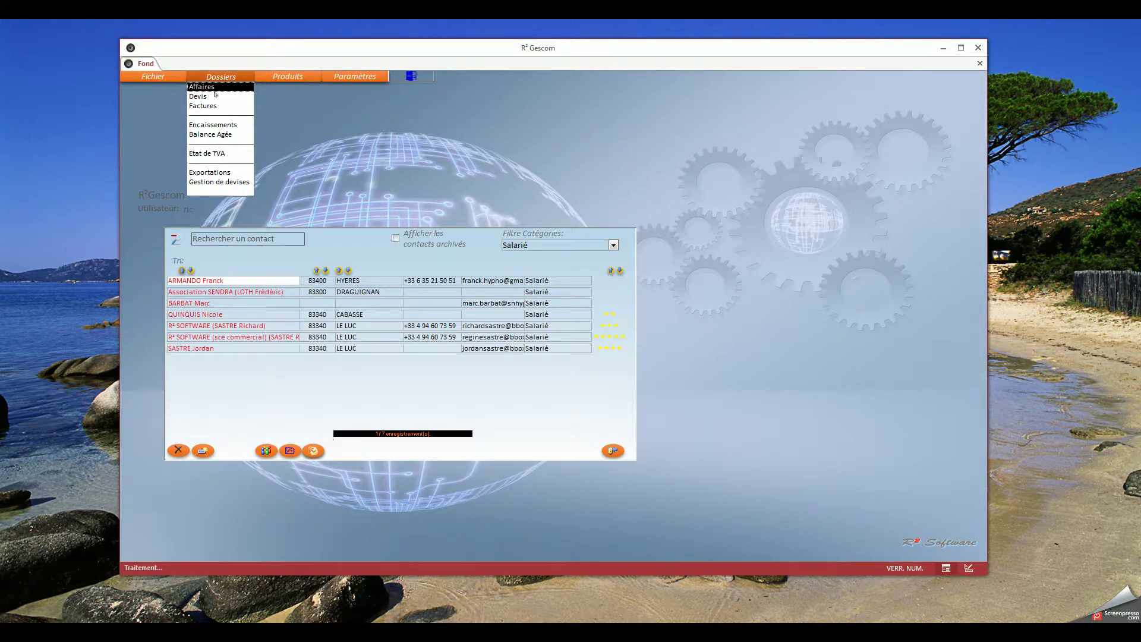
{"action": "left_click", "coordinate": [215, 88]}
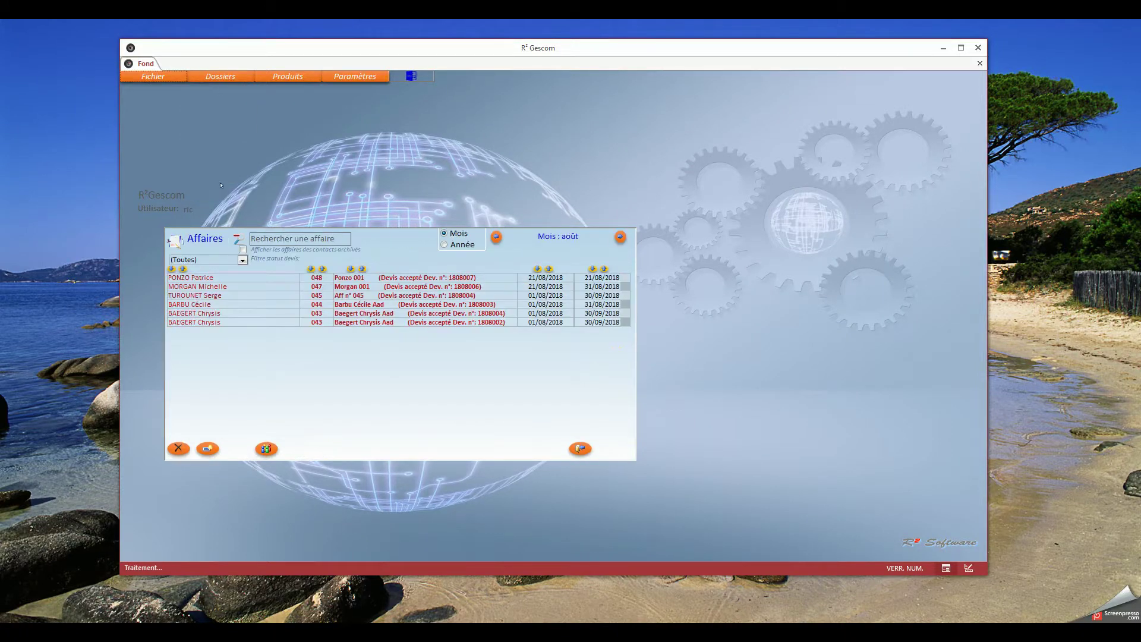
{"action": "left_click", "coordinate": [495, 237]}
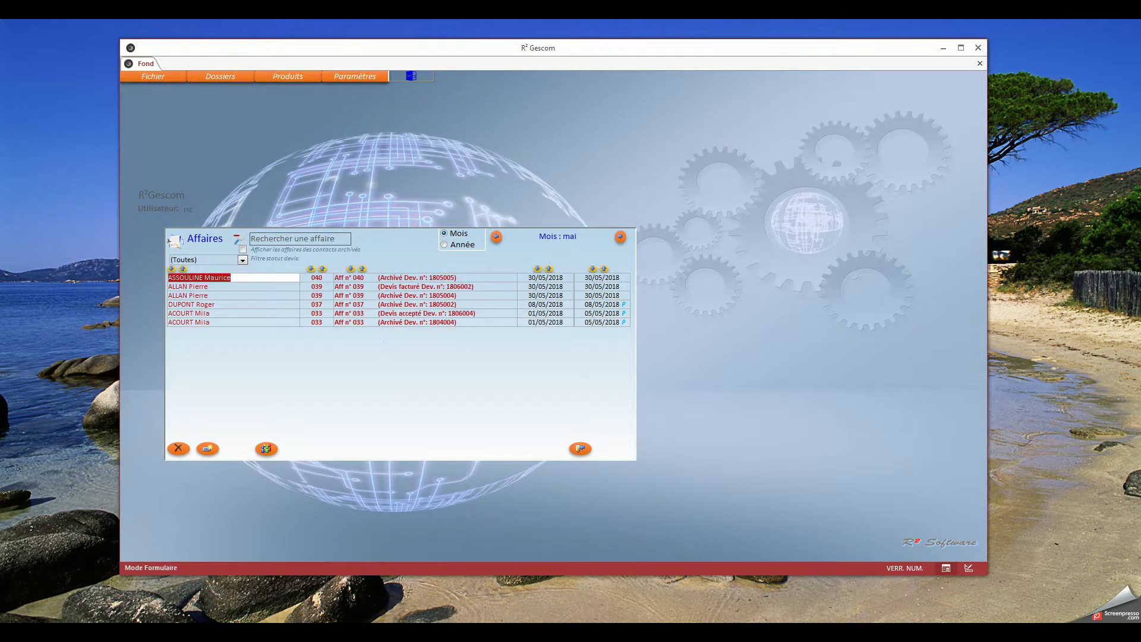
{"action": "left_click", "coordinate": [416, 313]}
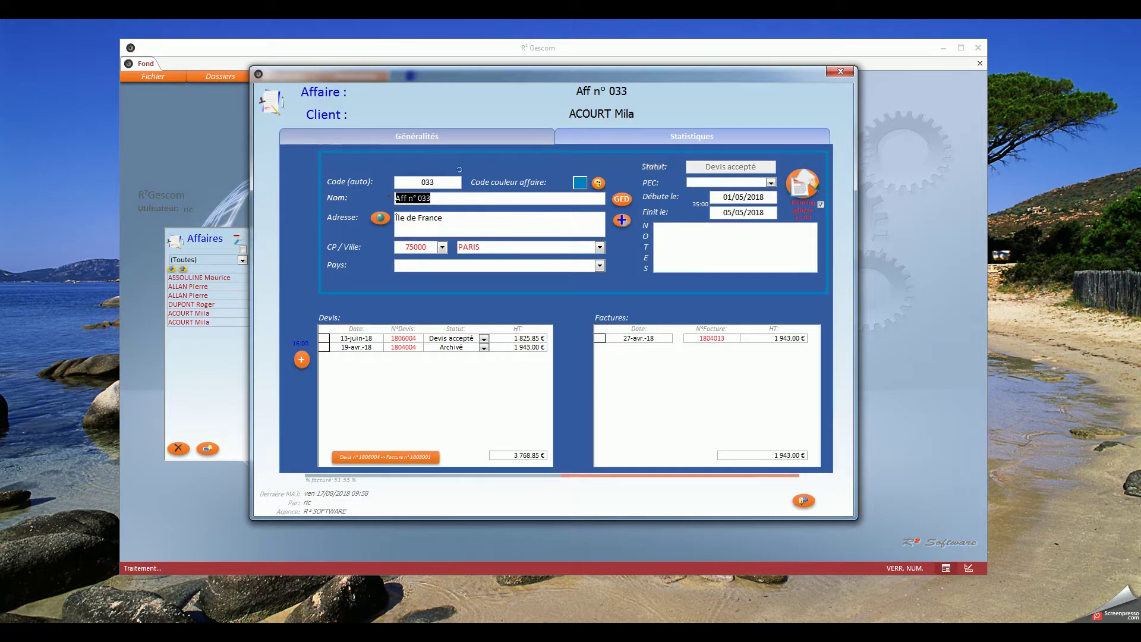
{"action": "left_click", "coordinate": [803, 186]}
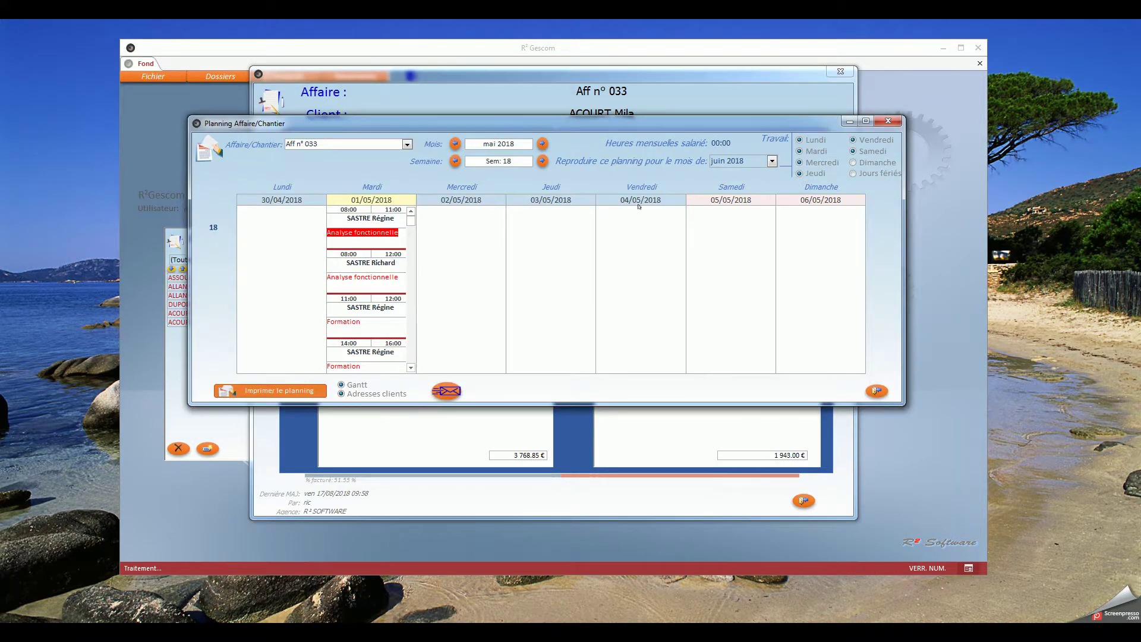
Print the May 2018 planning of Aff n° 033 as Gantt with client addresses, archive it in the GED and close the preview.
{"action": "left_click", "coordinate": [302, 391]}
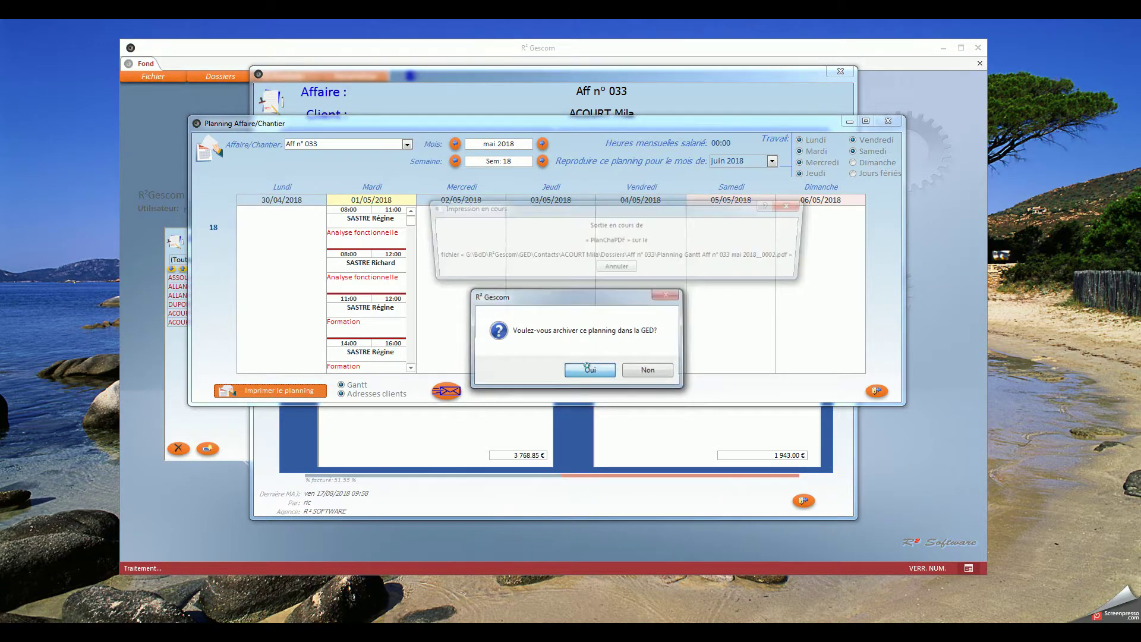
{"action": "left_click", "coordinate": [591, 370]}
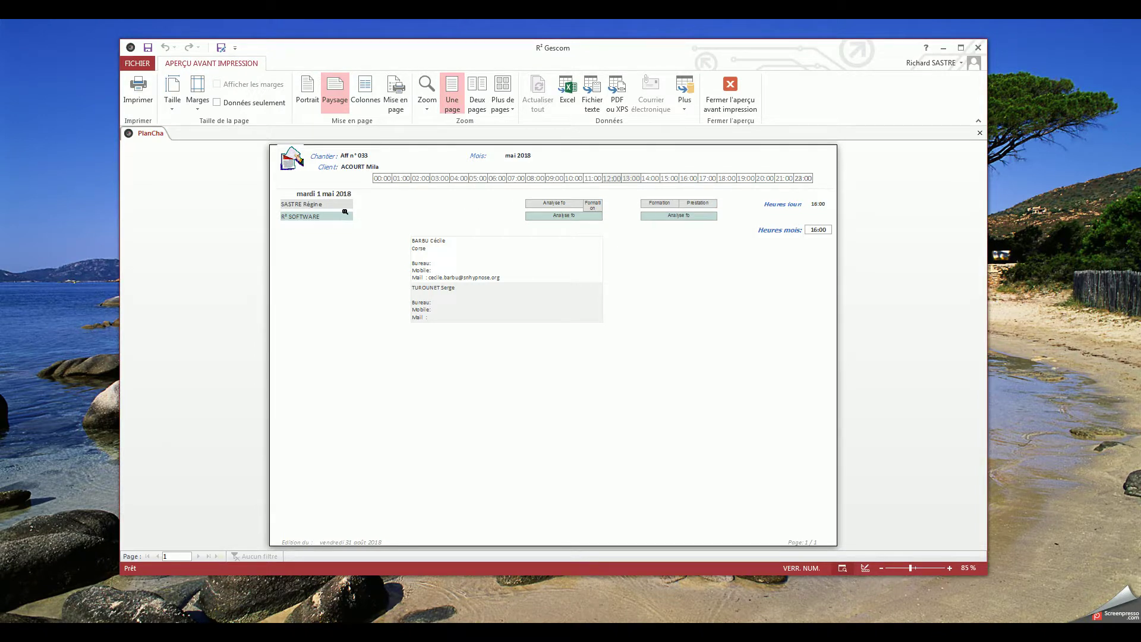
{"action": "left_click", "coordinate": [730, 89]}
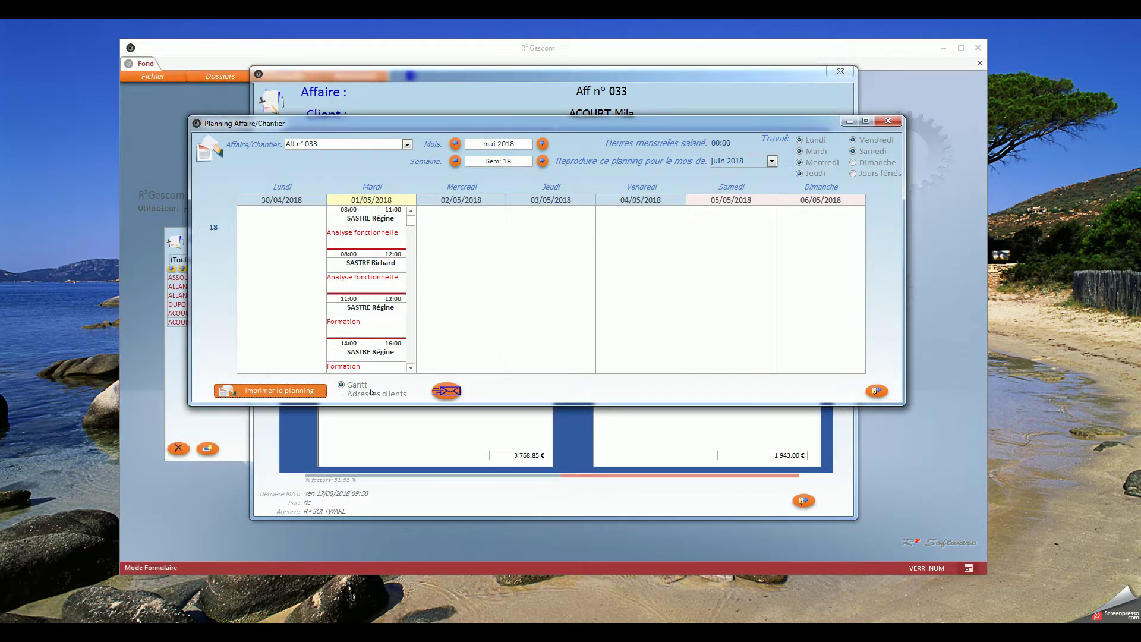
Print the May 2018 planning in detailed form instead of Gantt, archive it in the GED, check page 2 and close the preview.
{"action": "left_click", "coordinate": [356, 385]}
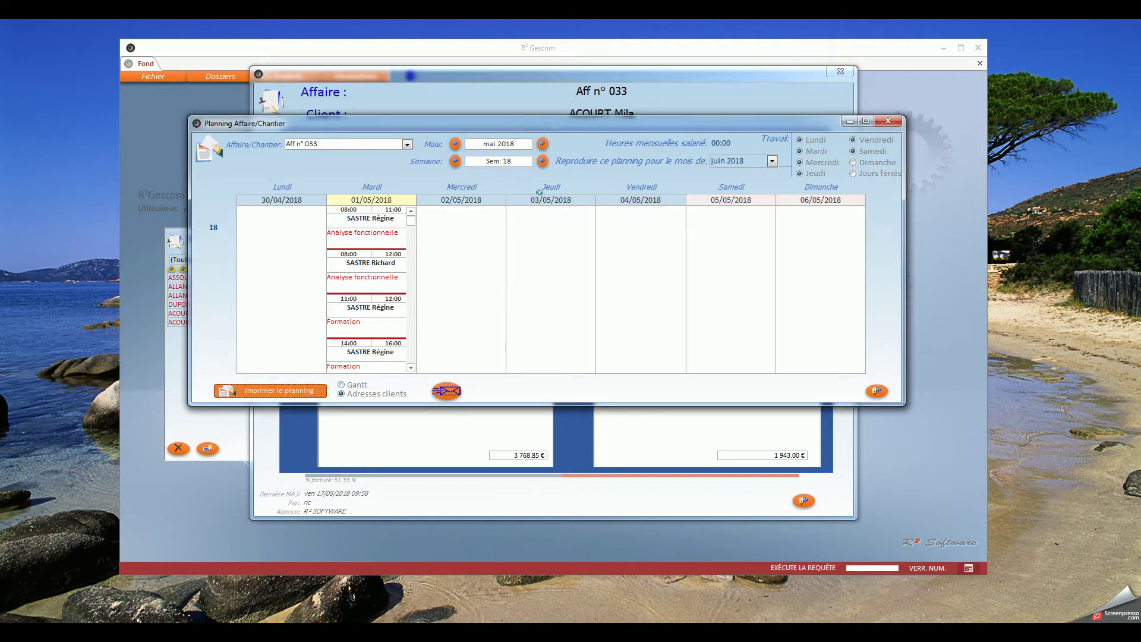
{"action": "left_click", "coordinate": [565, 373]}
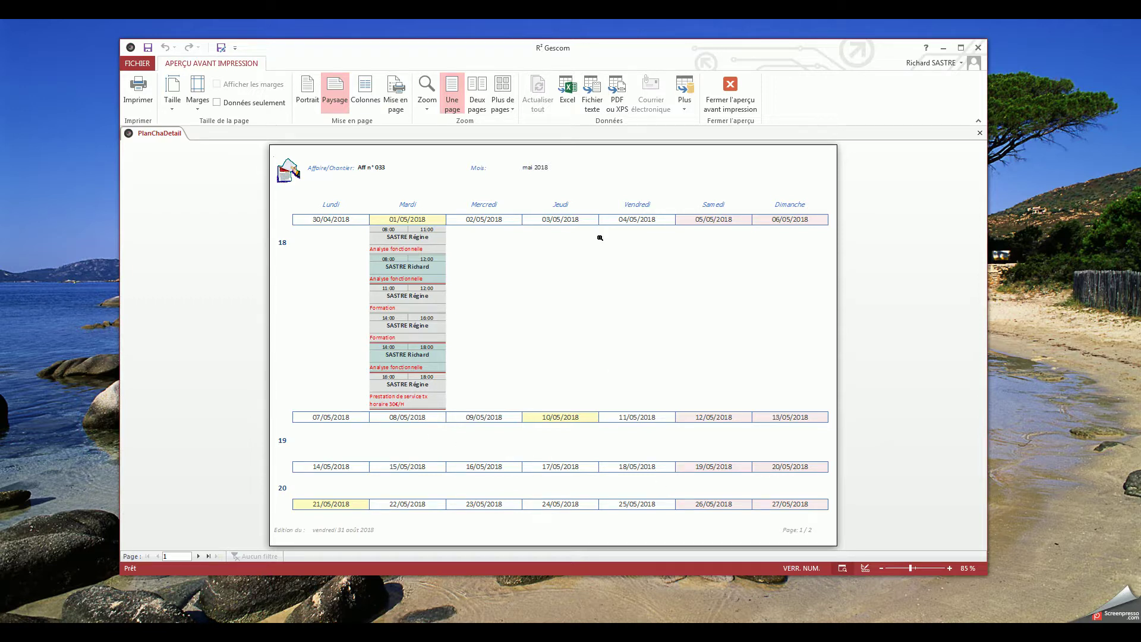
{"action": "left_click", "coordinate": [198, 555]}
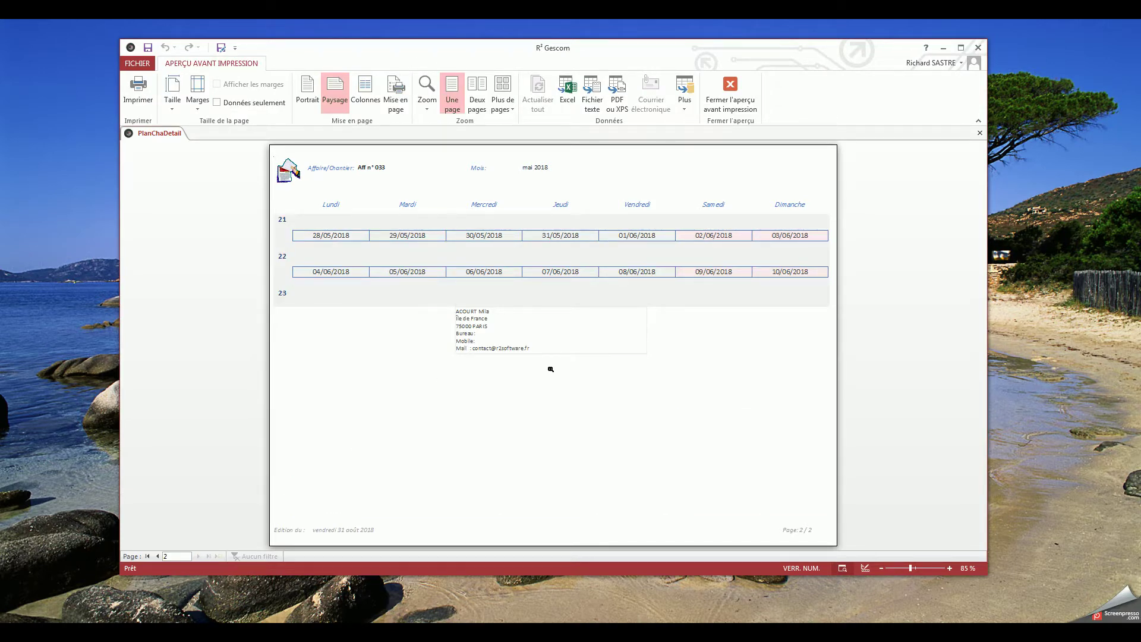
{"action": "left_click", "coordinate": [745, 101]}
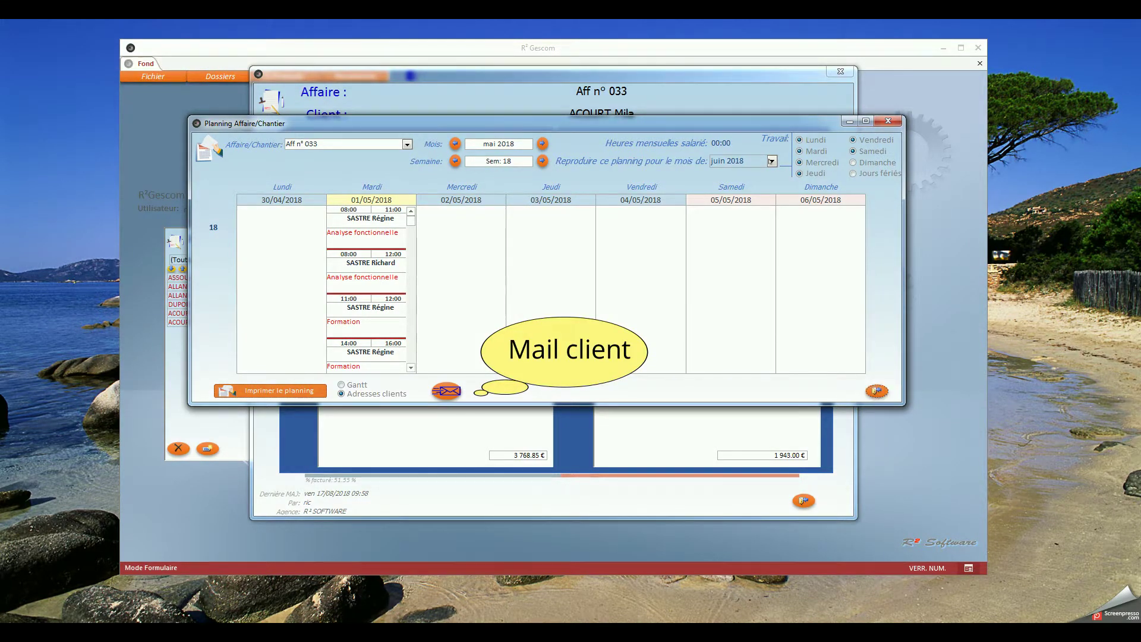
Close the project planning, open the GED folder of Aff n° 033 and sort its files by name.
{"action": "left_click", "coordinate": [771, 161]}
{"action": "left_click", "coordinate": [772, 162]}
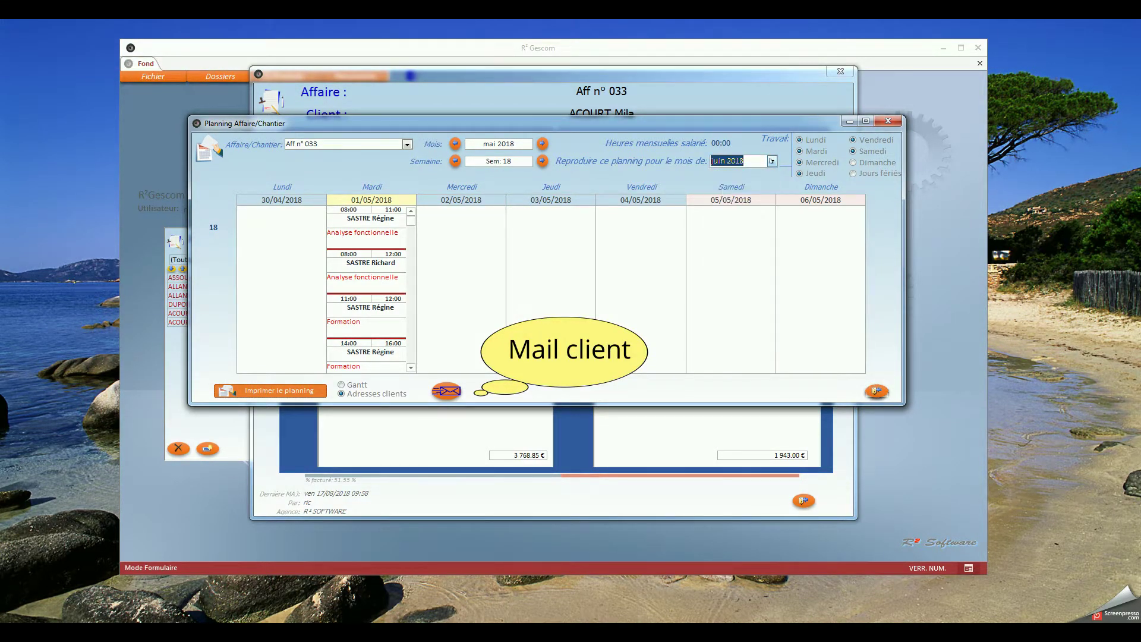
{"action": "left_click", "coordinate": [877, 390]}
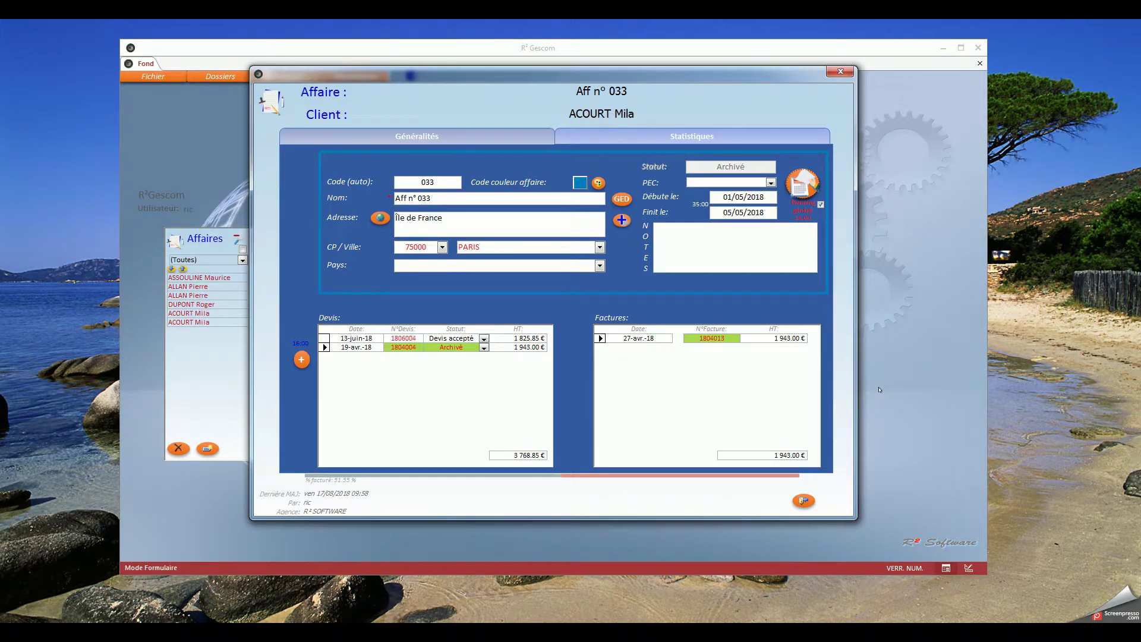
{"action": "left_click", "coordinate": [618, 202]}
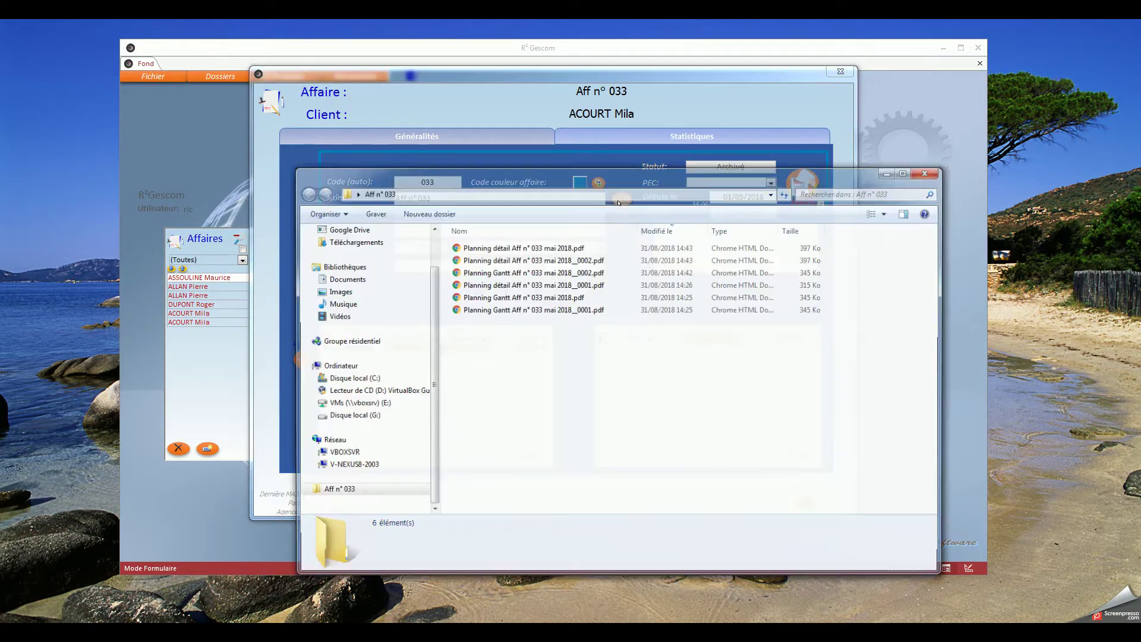
{"action": "left_click", "coordinate": [545, 230]}
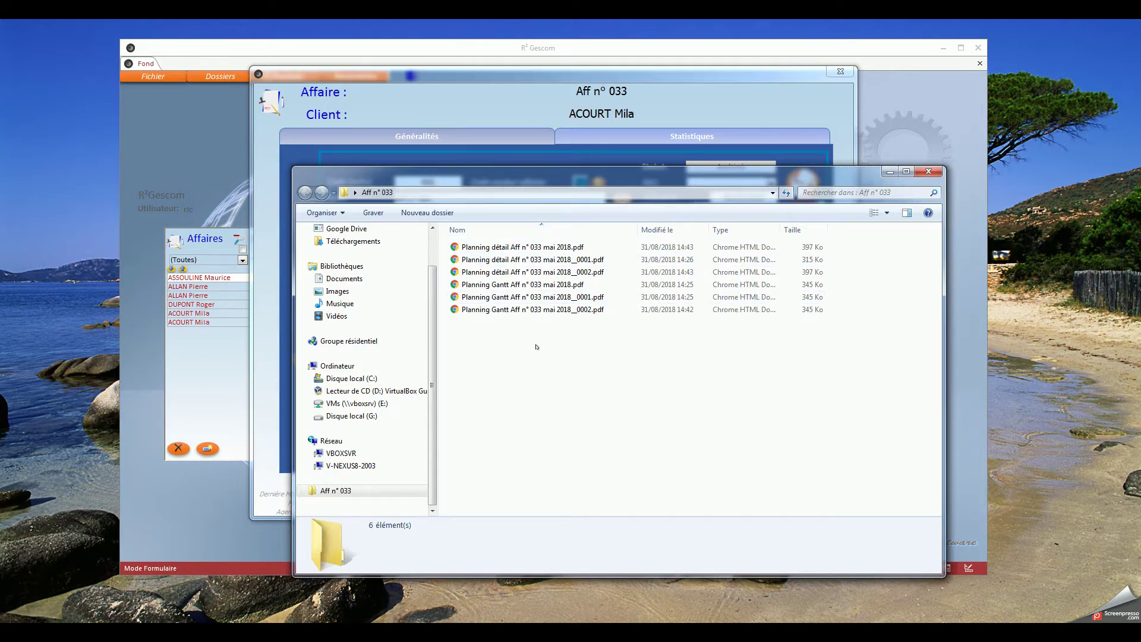
View the three archived Planning Gantt Aff n° 033 mai 2018 PDFs one after another, closing each one, and close the GED folder.
{"action": "left_click", "coordinate": [517, 297]}
{"action": "left_click", "coordinate": [519, 285]}
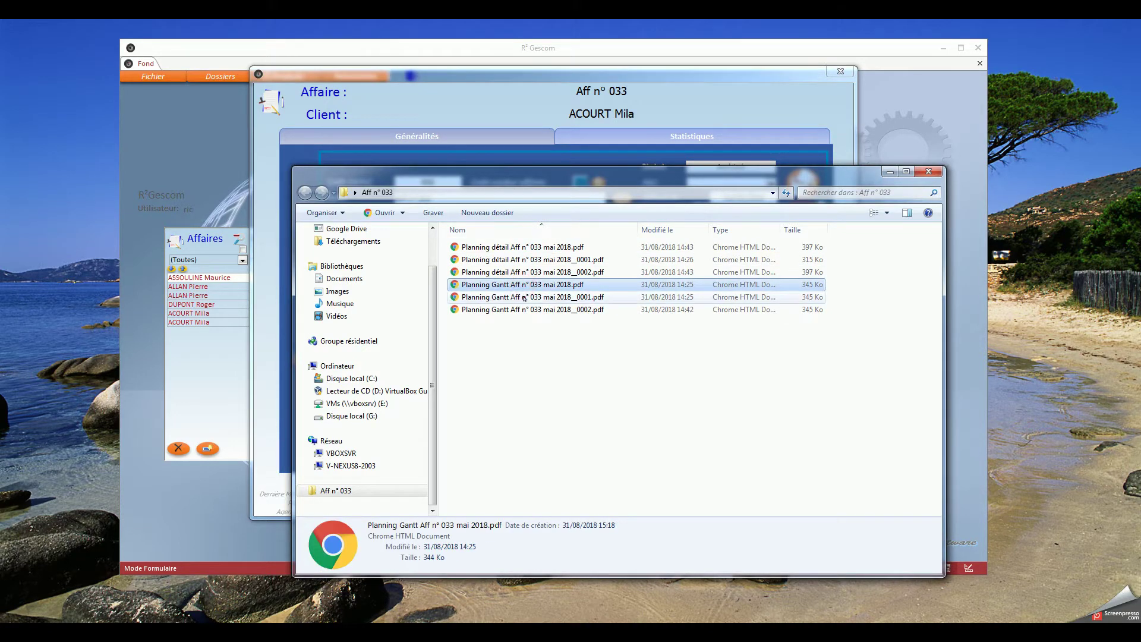
{"action": "left_click", "coordinate": [523, 297]}
{"action": "left_click", "coordinate": [526, 310]}
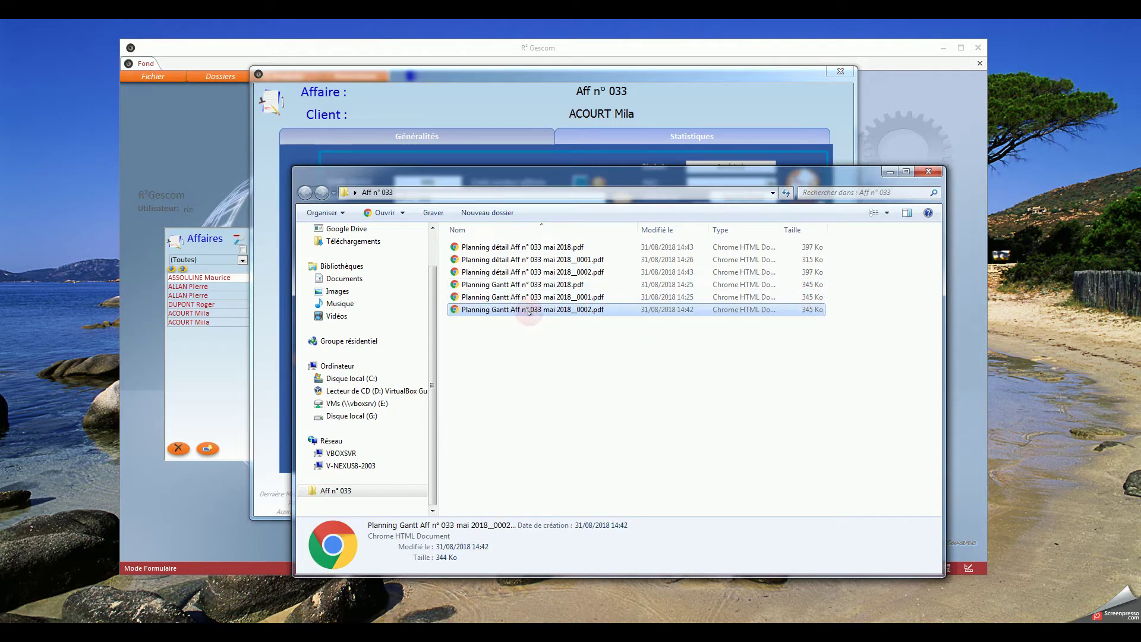
{"action": "double_click", "coordinate": [532, 285]}
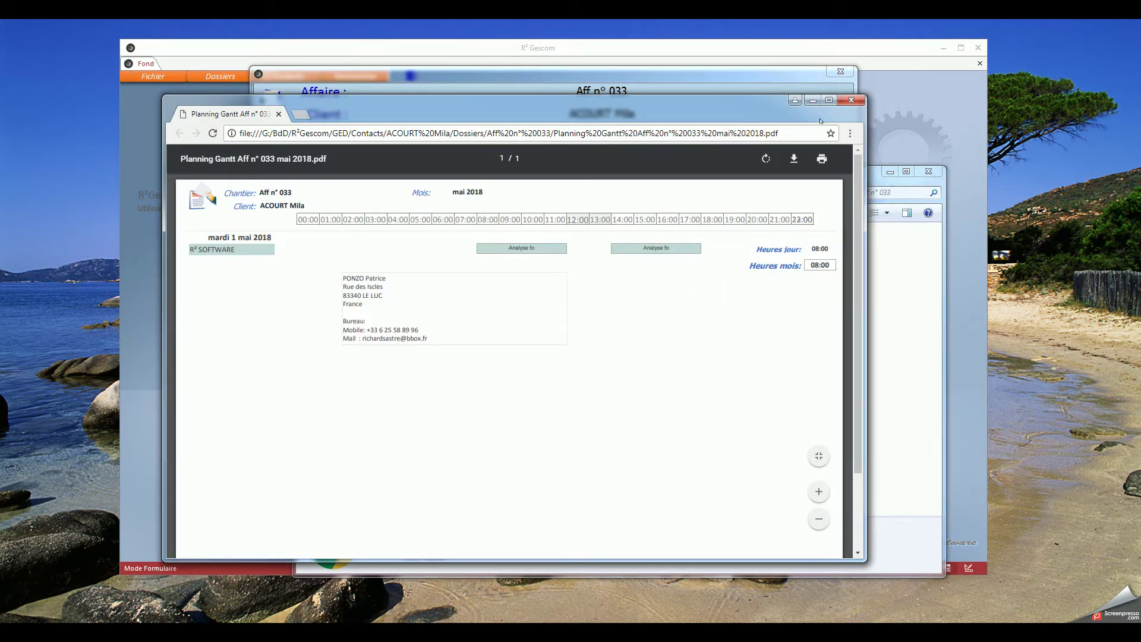
{"action": "left_click", "coordinate": [851, 100]}
{"action": "double_click", "coordinate": [525, 297]}
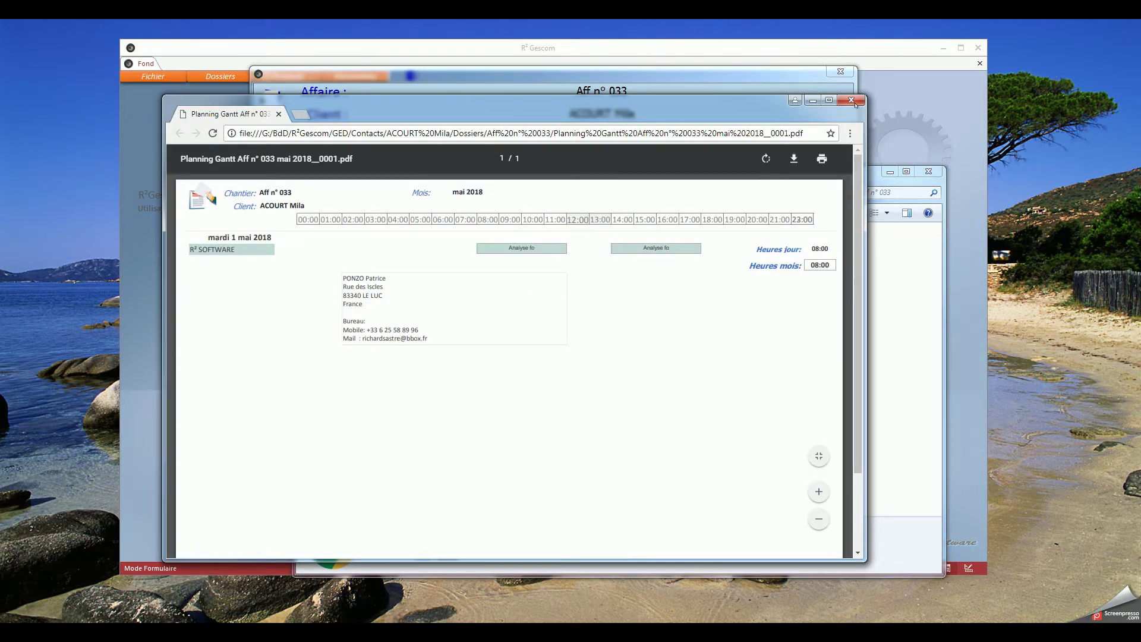
{"action": "left_click", "coordinate": [851, 100]}
{"action": "left_click", "coordinate": [559, 310]}
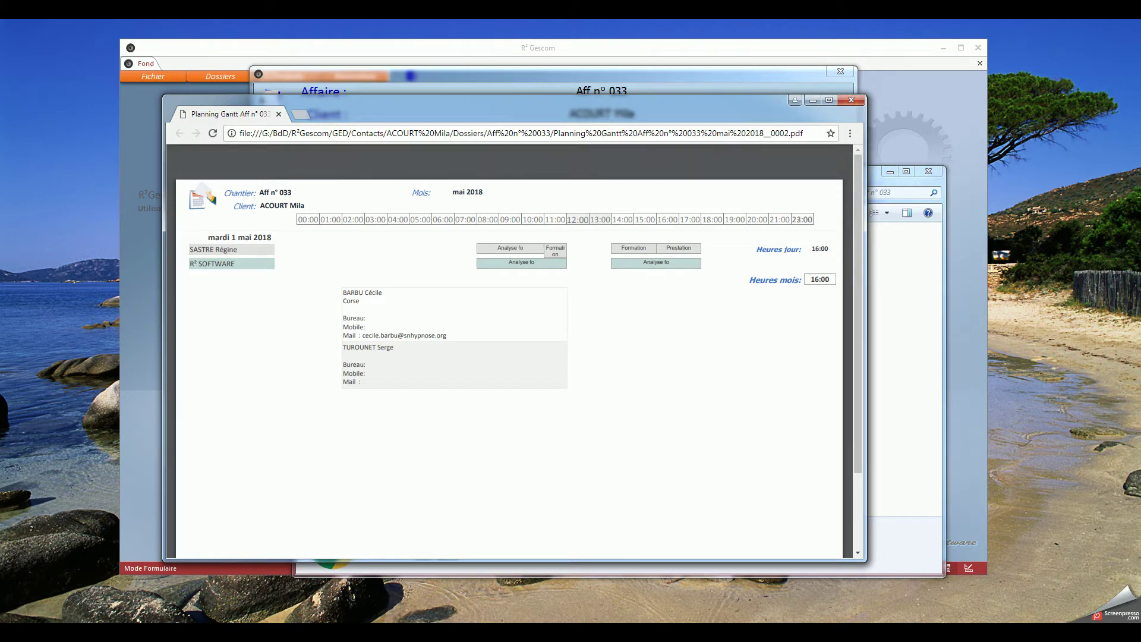
{"action": "left_click", "coordinate": [851, 100]}
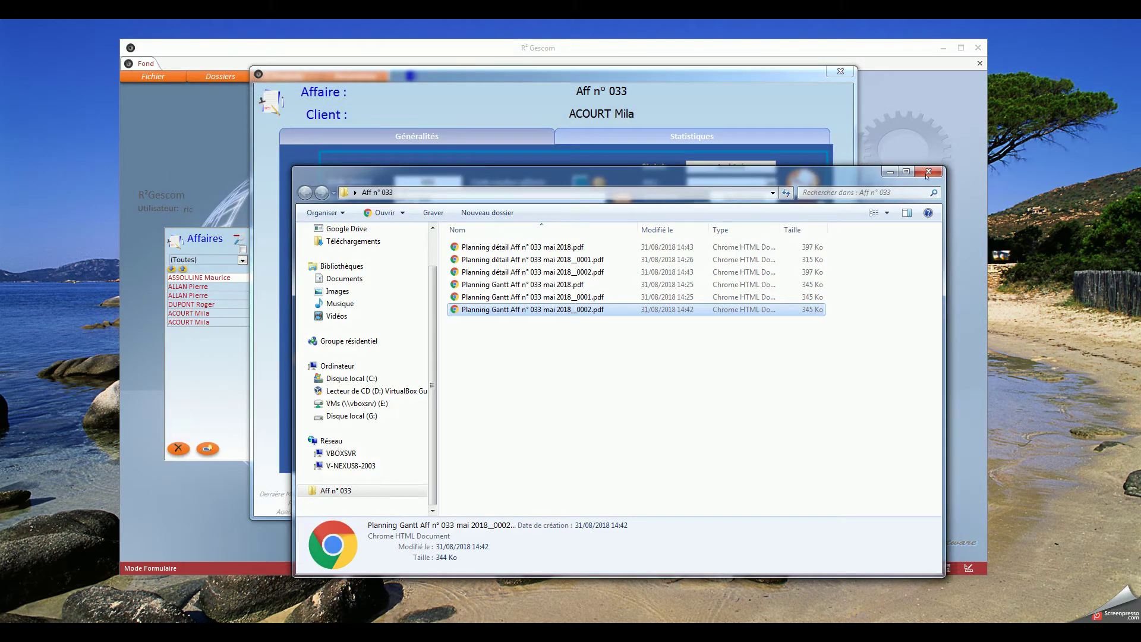
{"action": "left_click", "coordinate": [927, 172]}
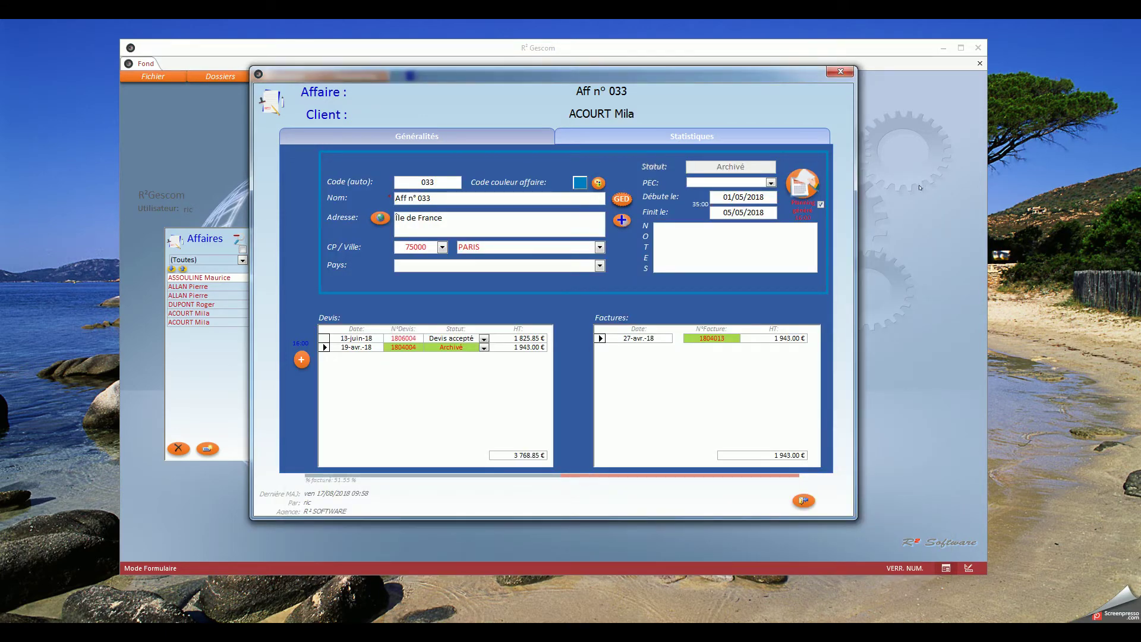